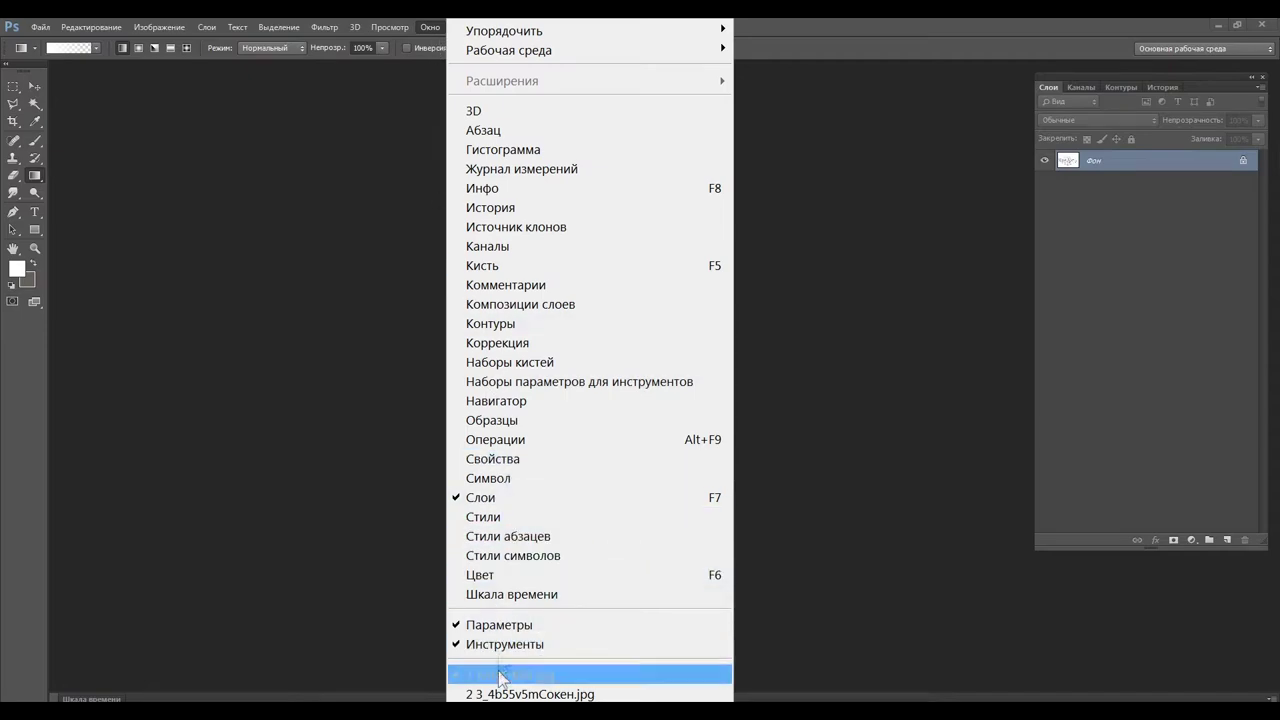
Step: Arrange the tank photo and the watercolour tank painting 3_4b55v5mСокен.jpg in overlapping windows and compare the two images
{"action": "left_click", "coordinate": [520, 694]}
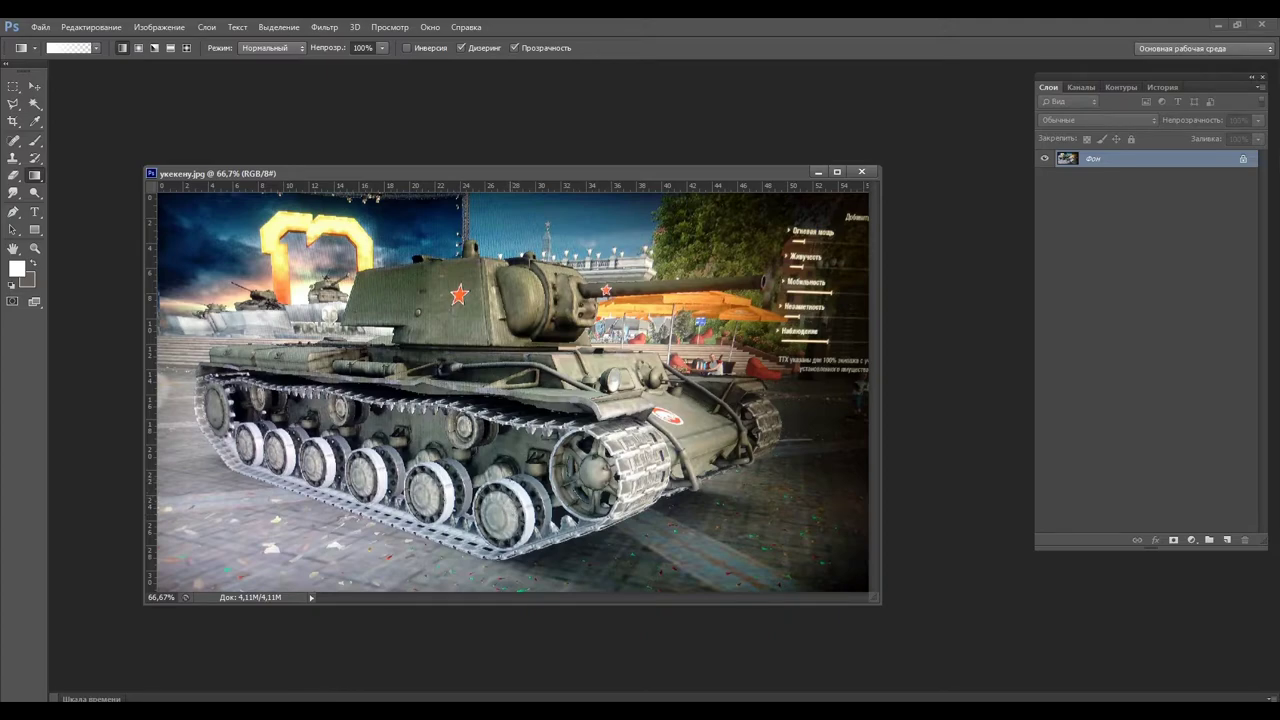
{"action": "left_click_drag", "start_coordinate": [466, 175], "coordinate": [428, 103]}
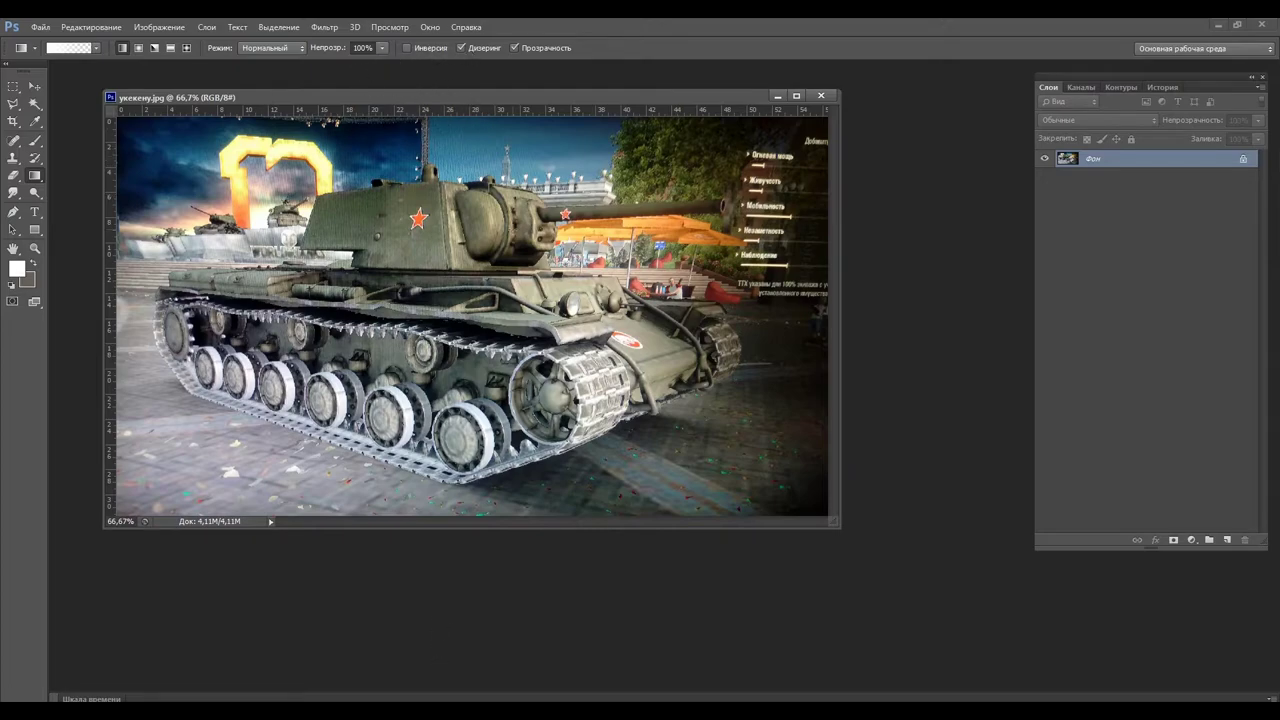
{"action": "left_click", "coordinate": [430, 30]}
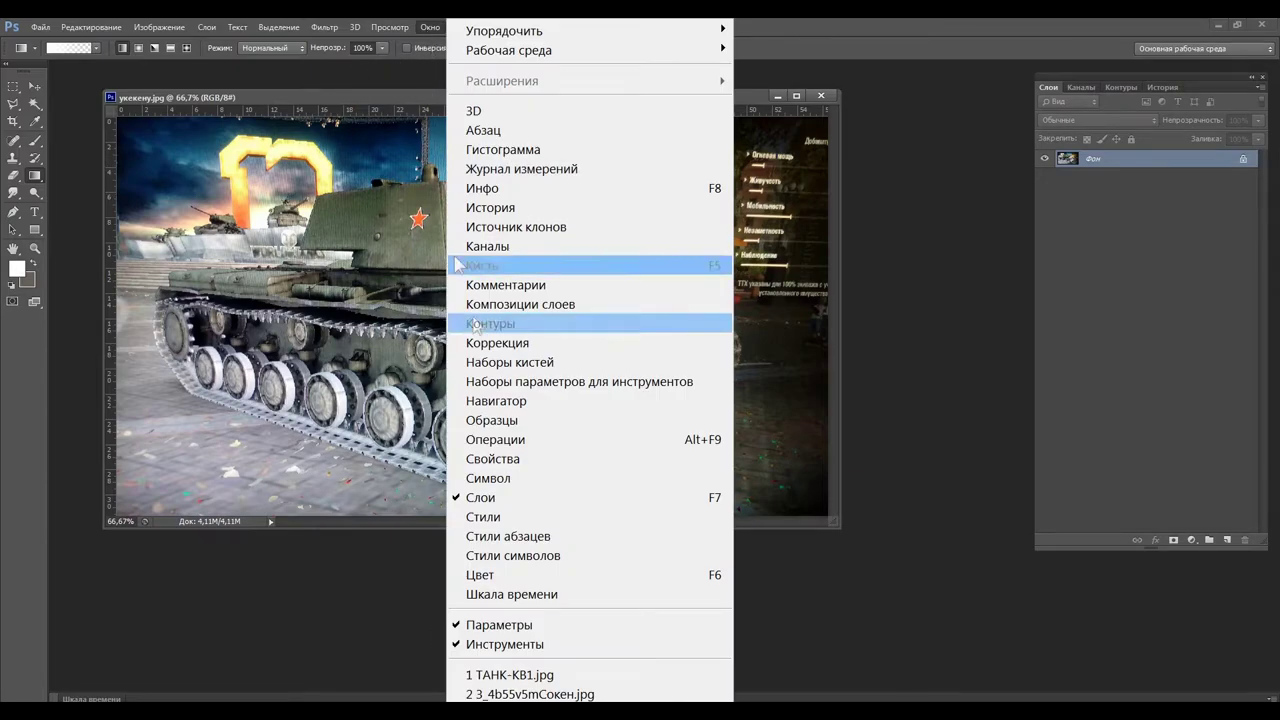
{"action": "left_click", "coordinate": [530, 694]}
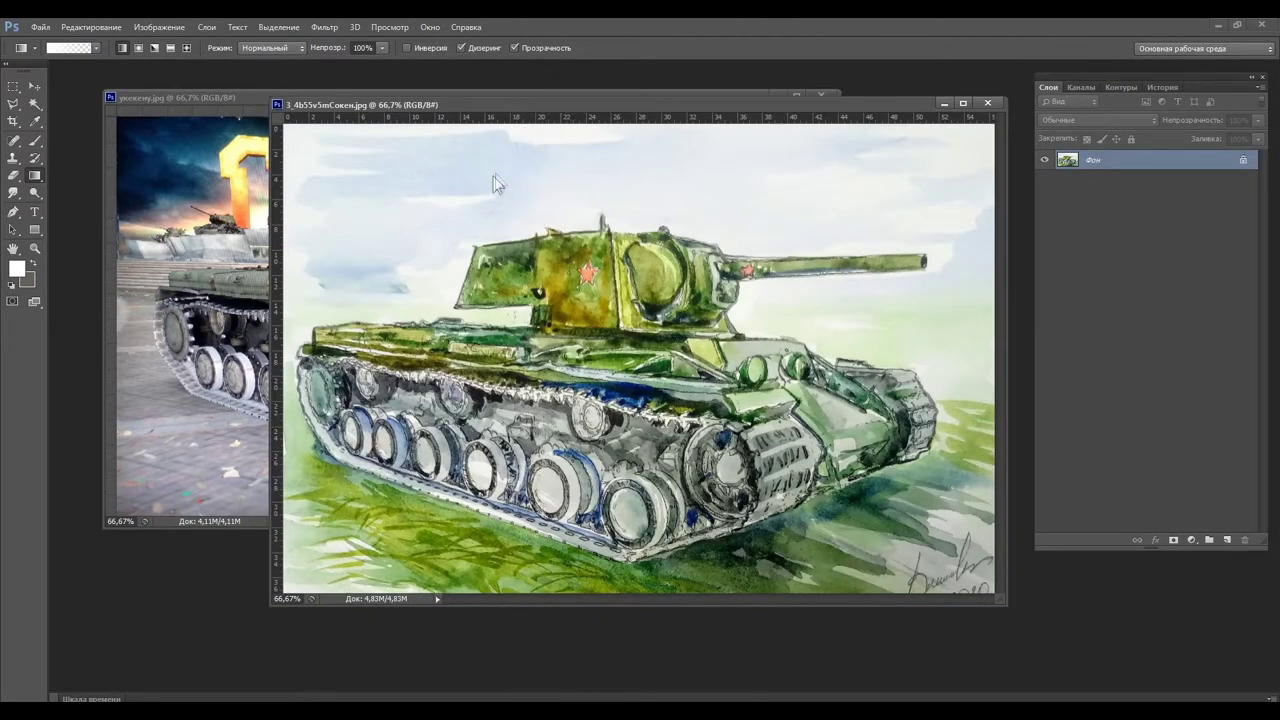
{"action": "left_click_drag", "start_coordinate": [523, 106], "coordinate": [488, 152]}
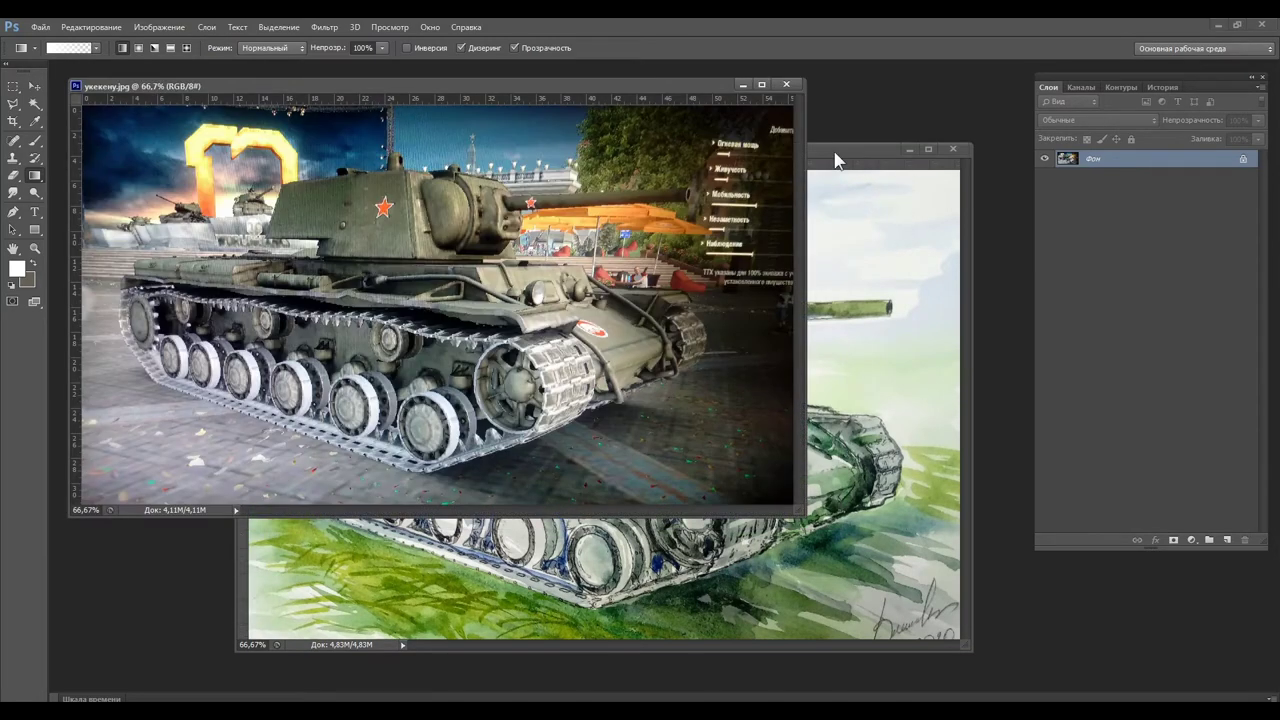
{"action": "left_click", "coordinate": [838, 158]}
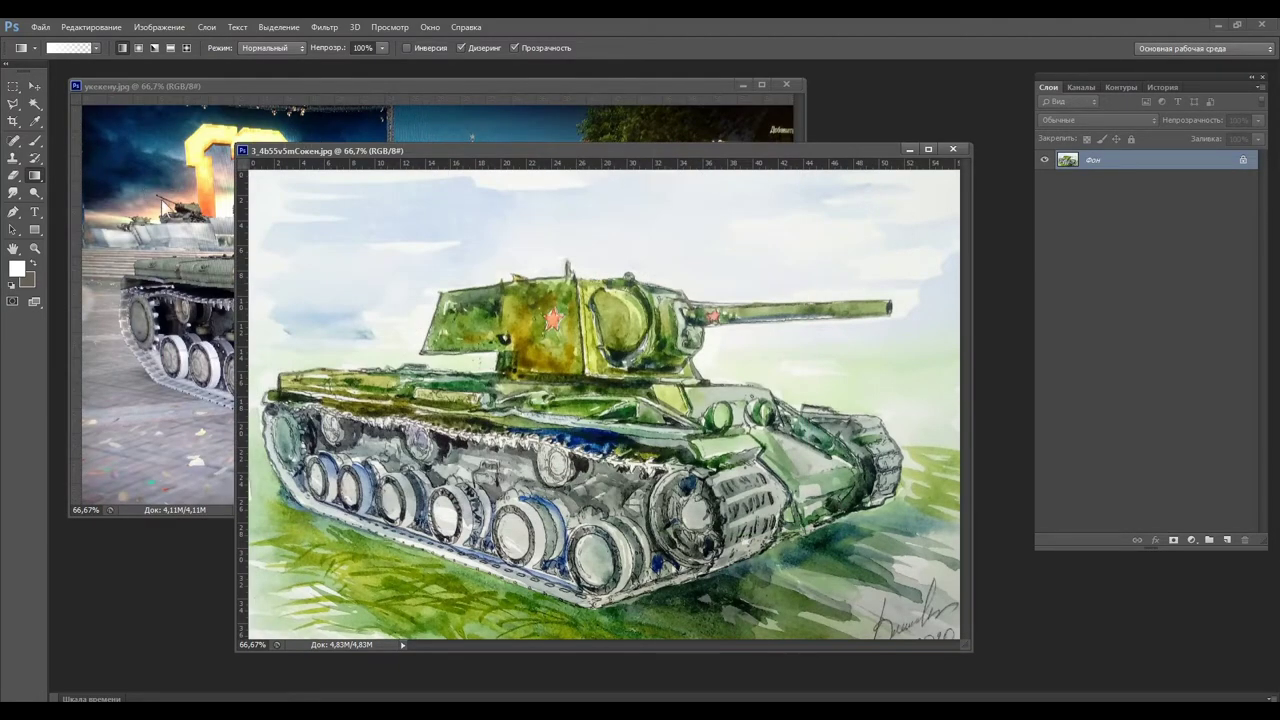
{"action": "left_click", "coordinate": [156, 87]}
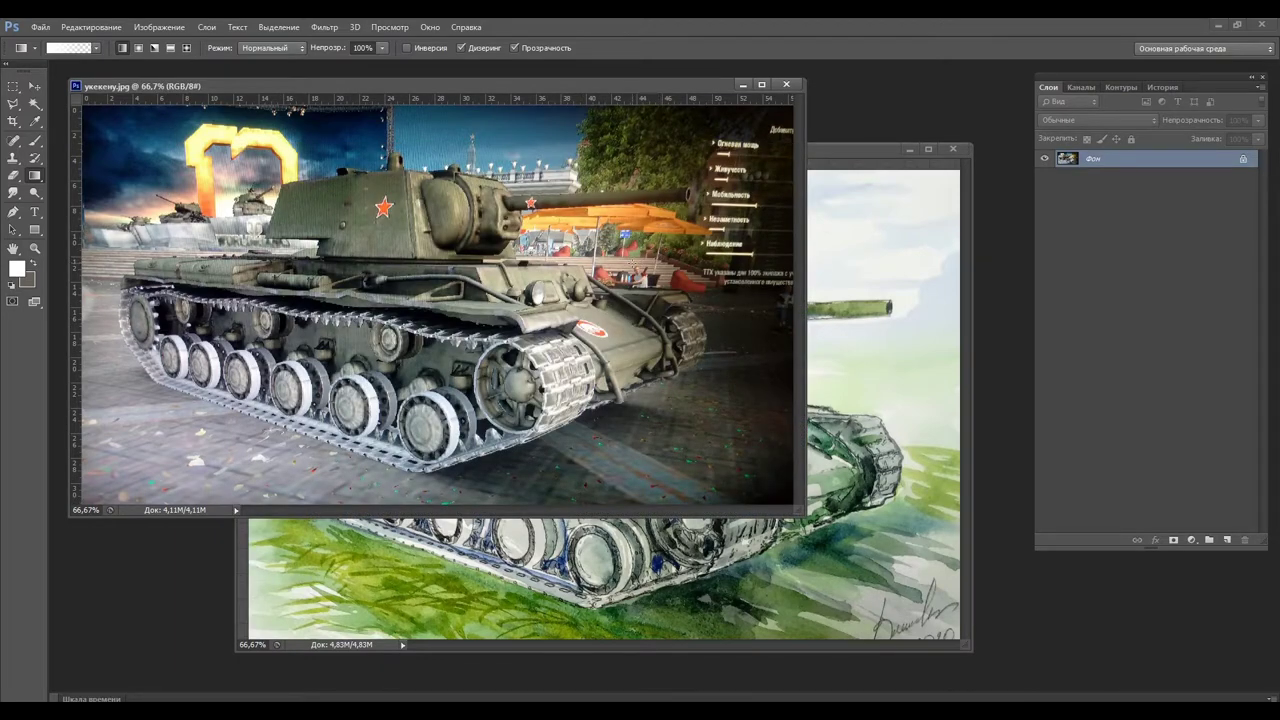
{"action": "left_click", "coordinate": [835, 160]}
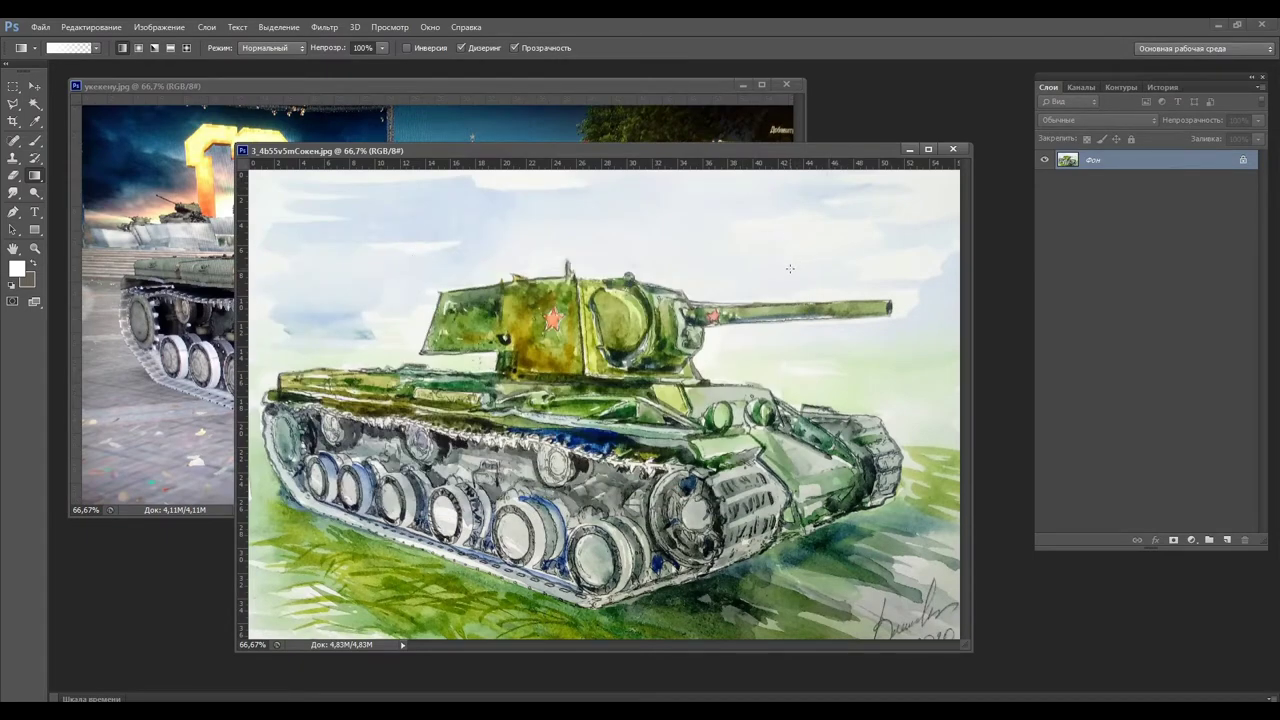
Step: Bring up the line drawing ТАНК-КВ1.jpg and compare it with the watercolour painting and the source tank photo
{"action": "left_click", "coordinate": [430, 27]}
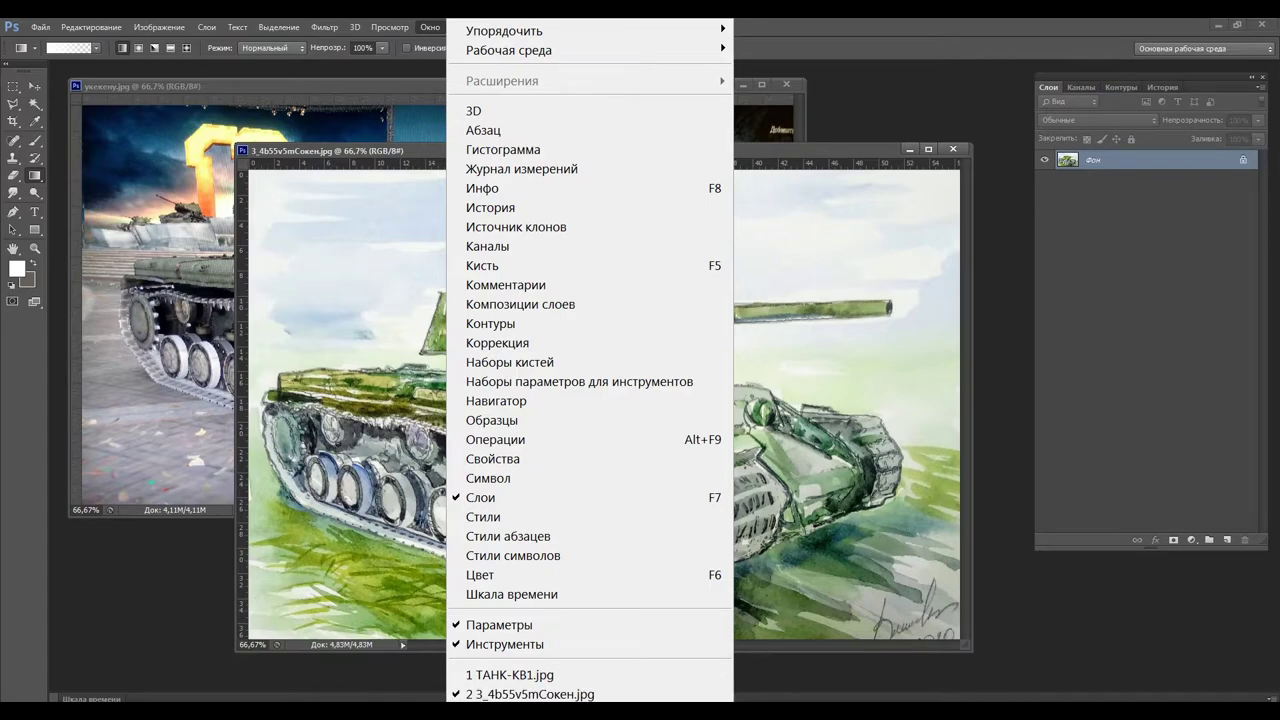
{"action": "left_click", "coordinate": [510, 675]}
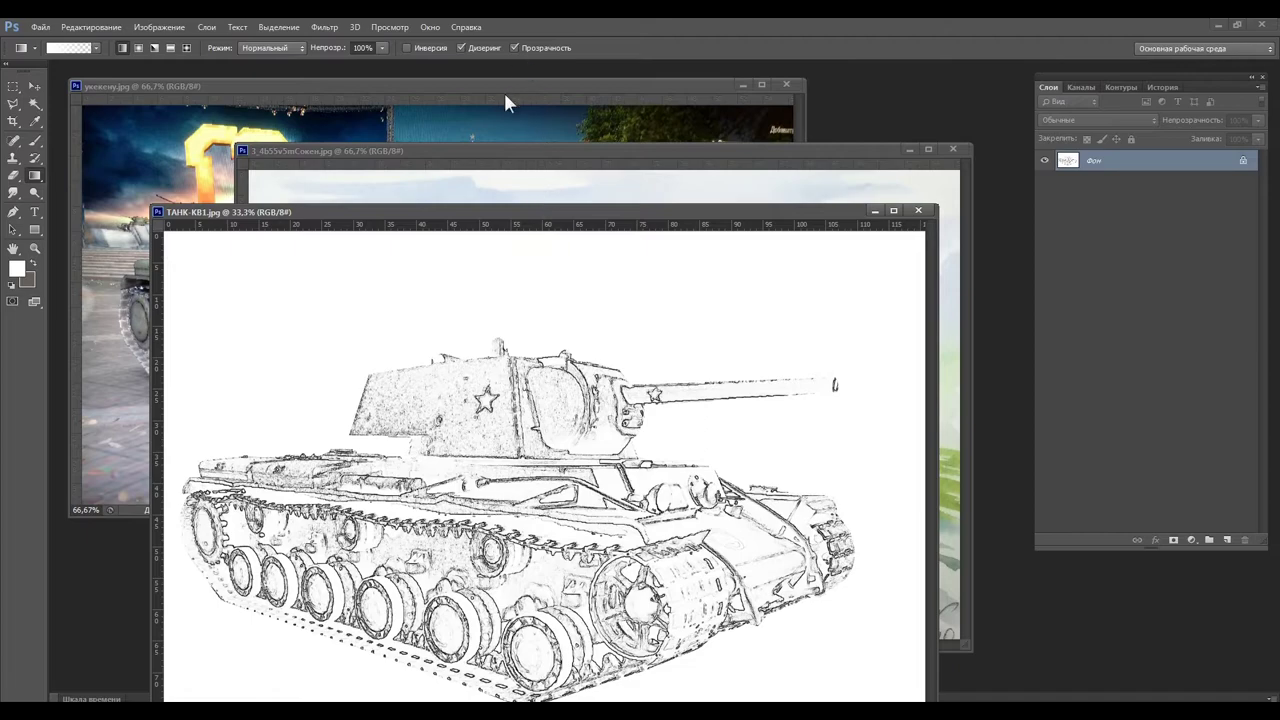
{"action": "key", "text": "ctrl+w"}
{"action": "key", "text": "ctrl+Tab"}
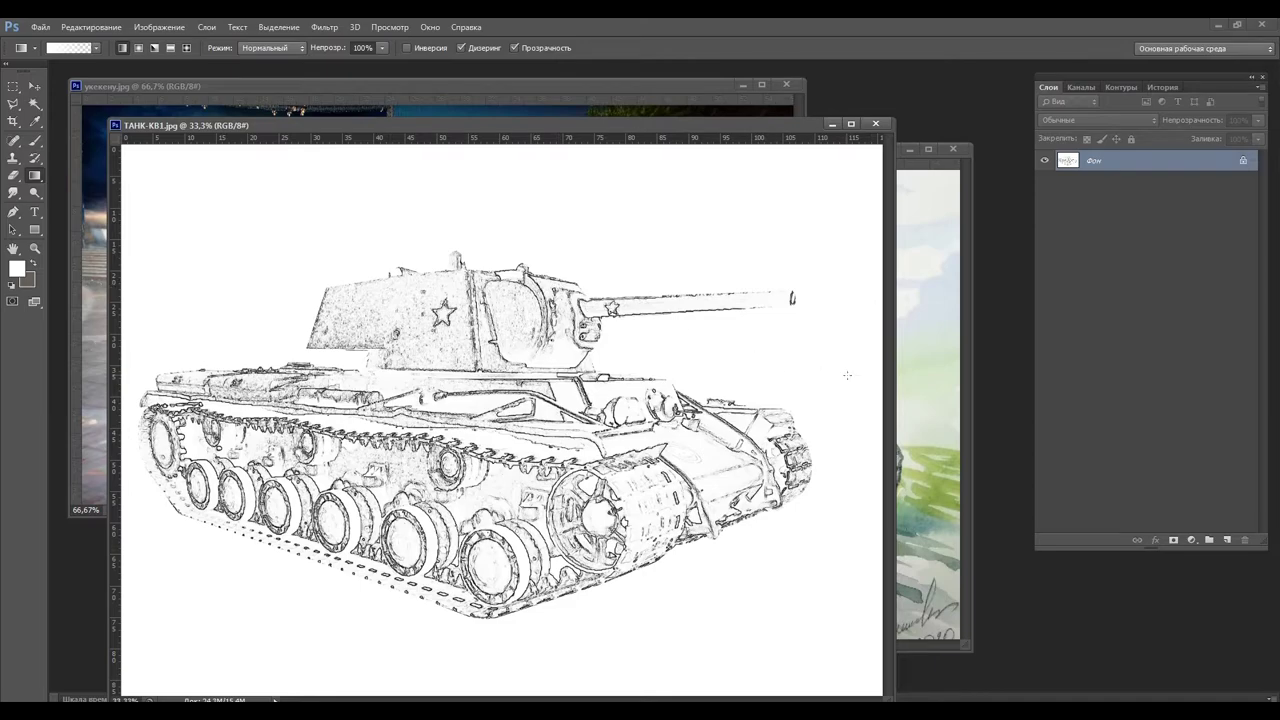
{"action": "left_click", "coordinate": [914, 365]}
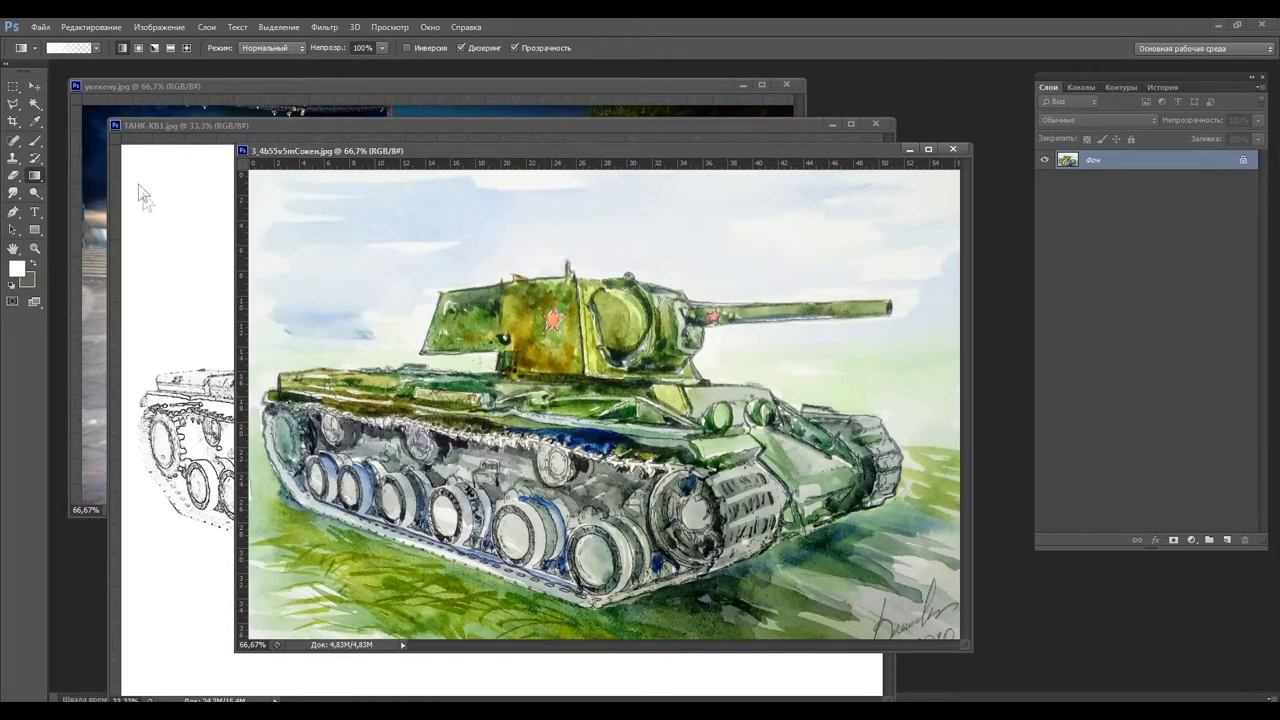
{"action": "left_click", "coordinate": [240, 86]}
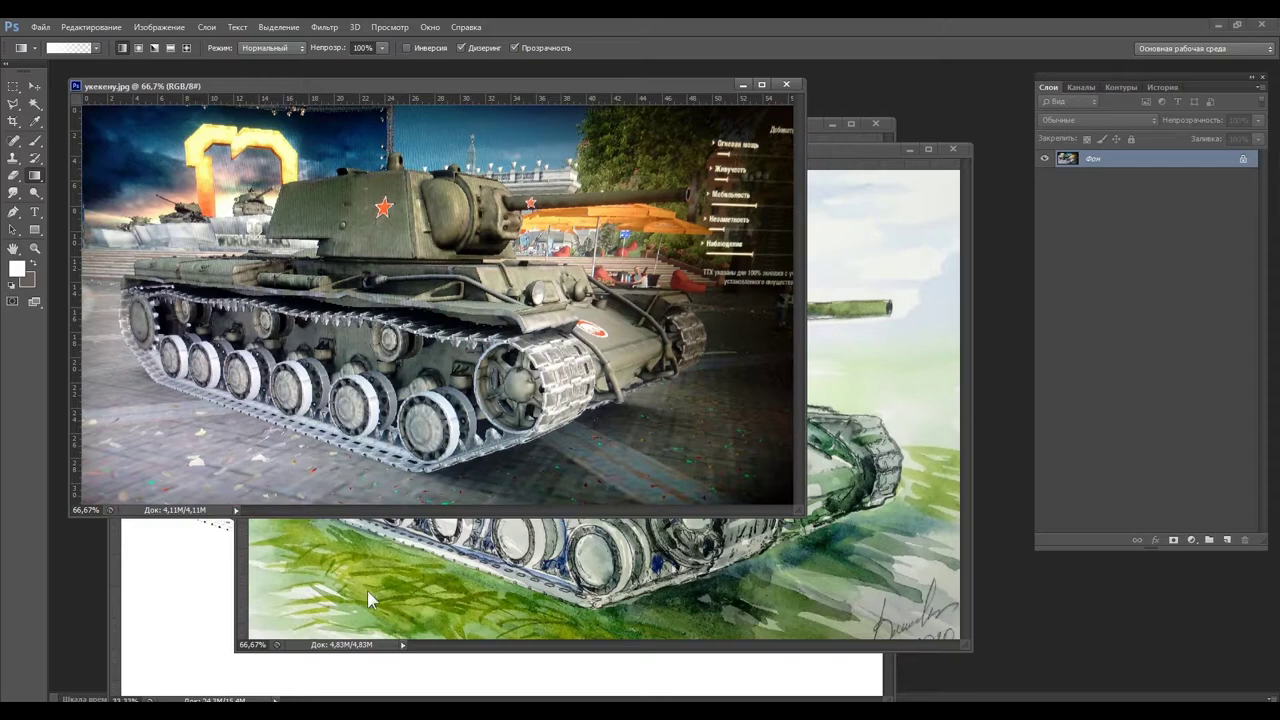
{"action": "left_click", "coordinate": [190, 565]}
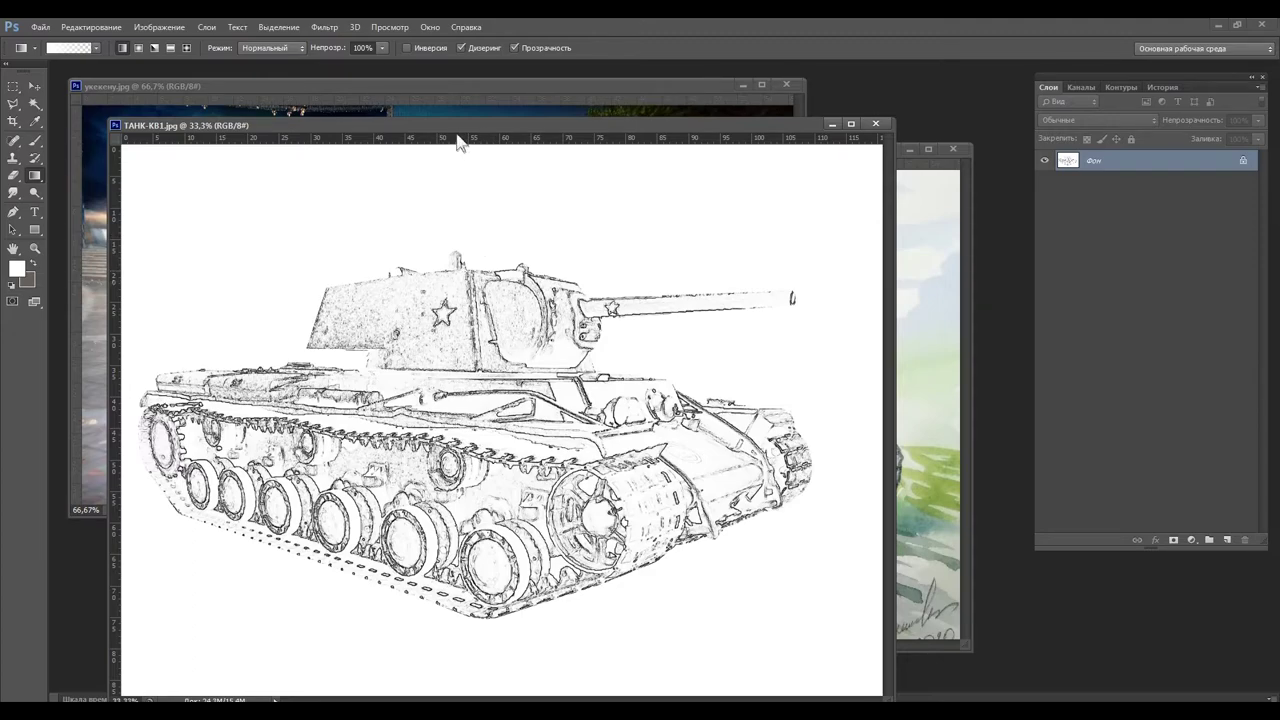
{"action": "left_click", "coordinate": [531, 90]}
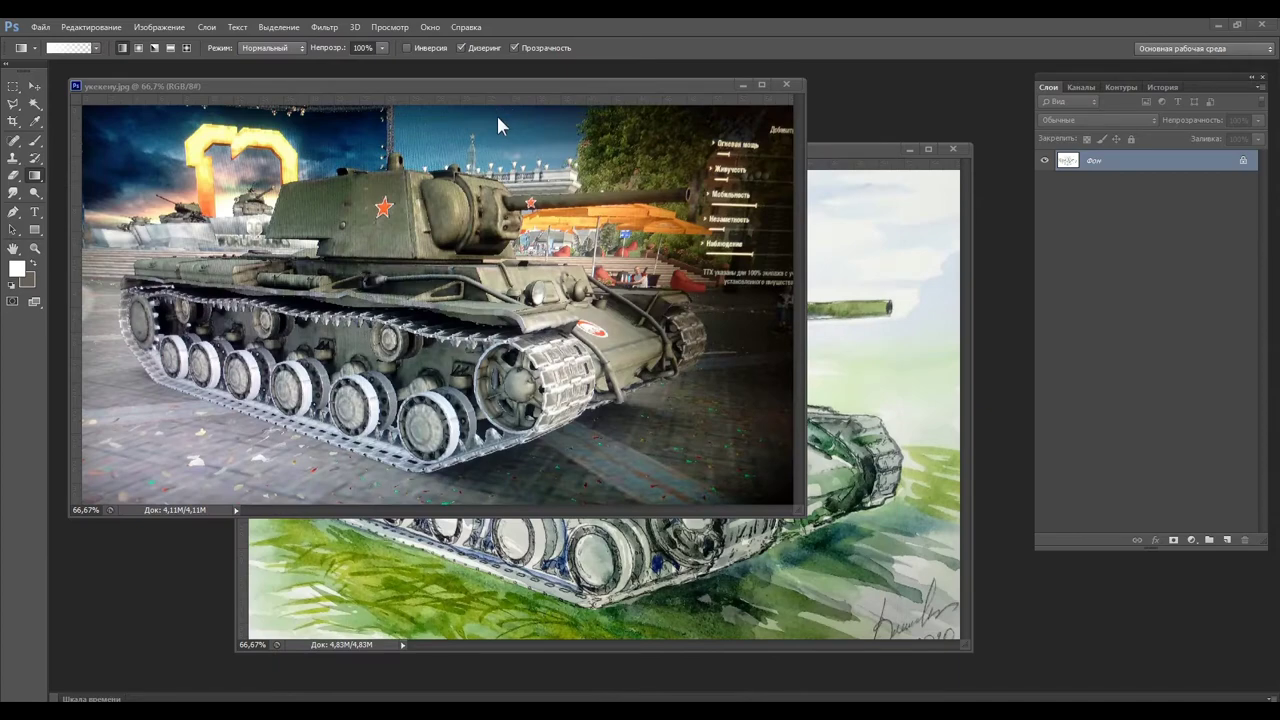
{"action": "key", "text": "ctrl+Tab"}
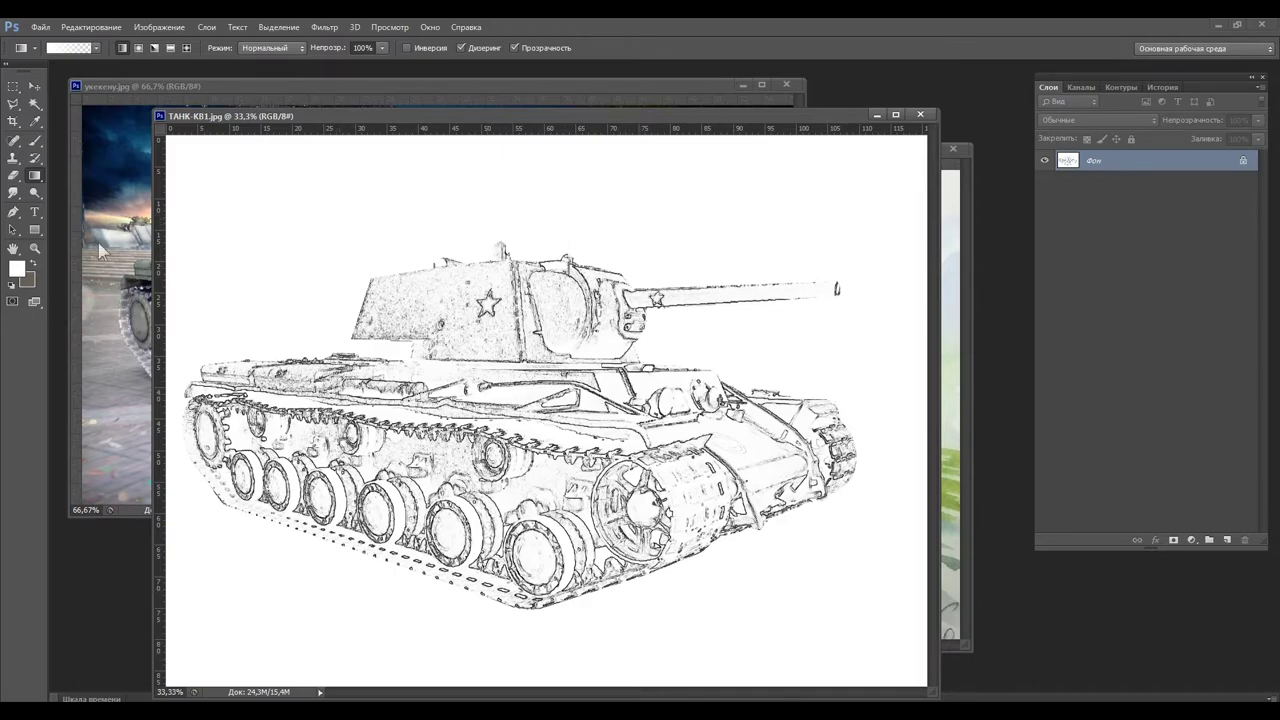
{"action": "left_click", "coordinate": [110, 163]}
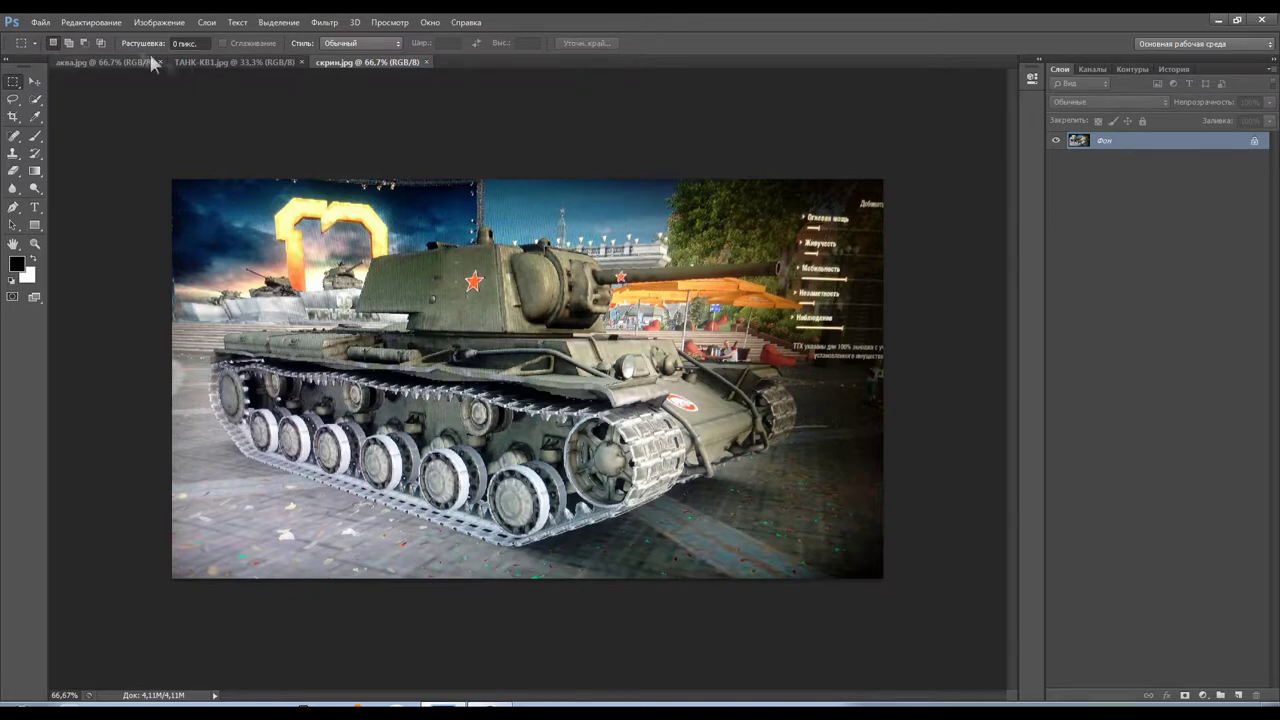
Step: Create a blank 454 × 340 pixel RGB document with a white background, and close it again
{"action": "left_click", "coordinate": [40, 22]}
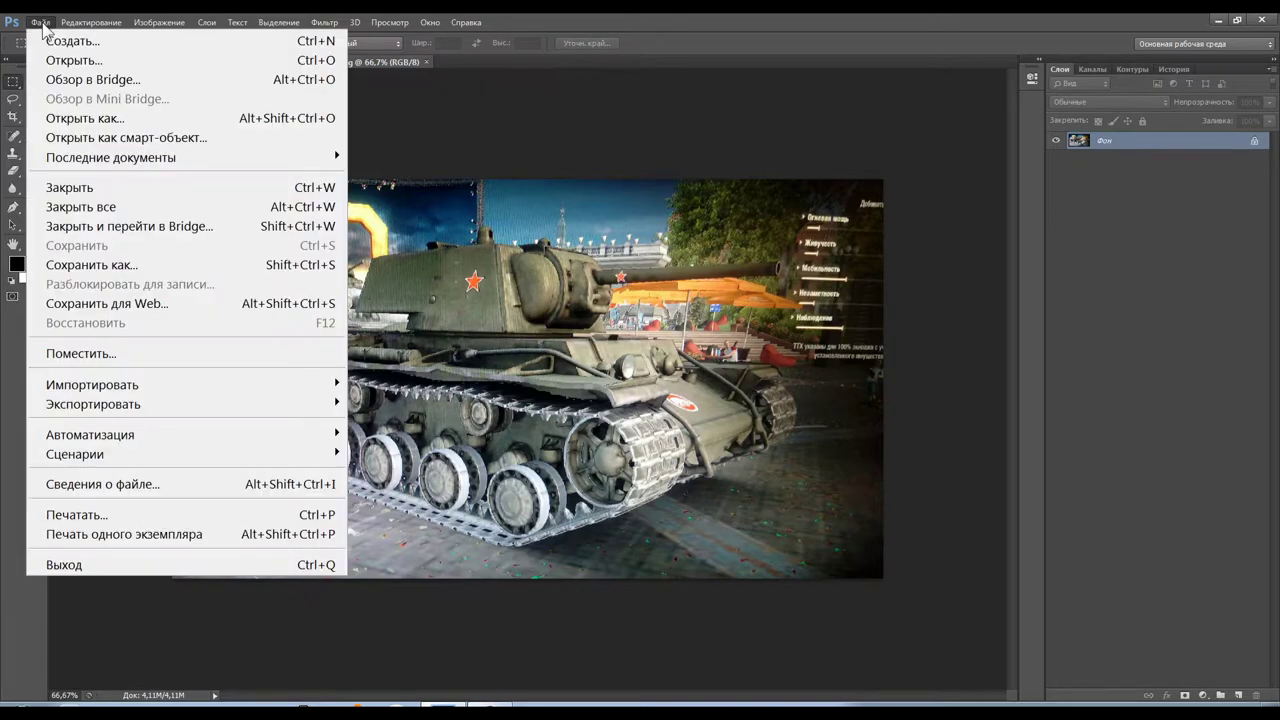
{"action": "left_click", "coordinate": [64, 43]}
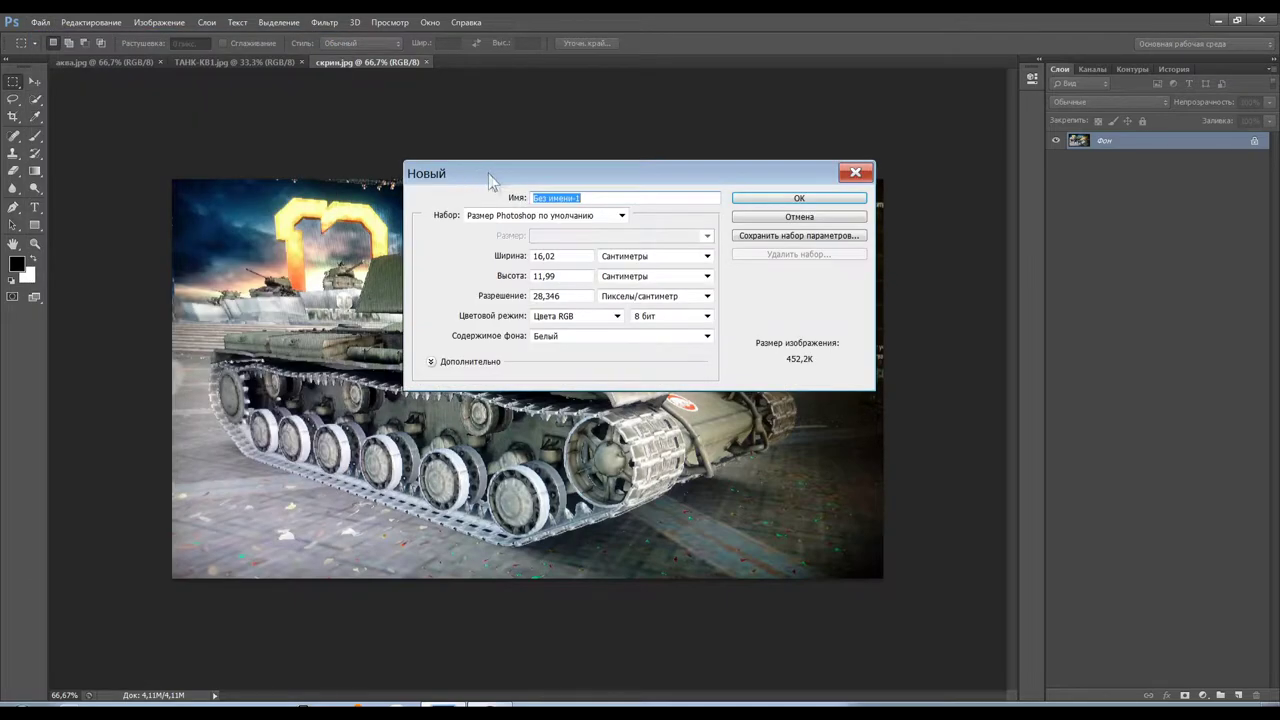
{"action": "left_click", "coordinate": [707, 256]}
{"action": "left_click", "coordinate": [668, 325]}
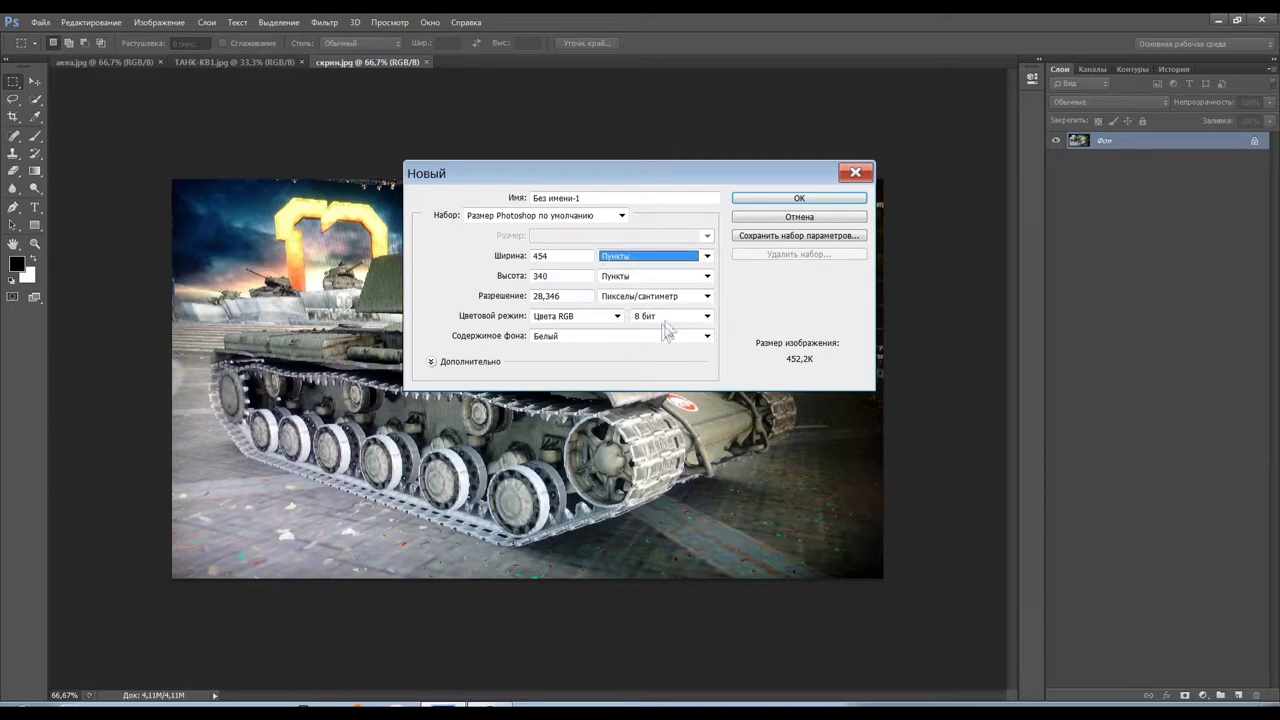
{"action": "left_click", "coordinate": [707, 276]}
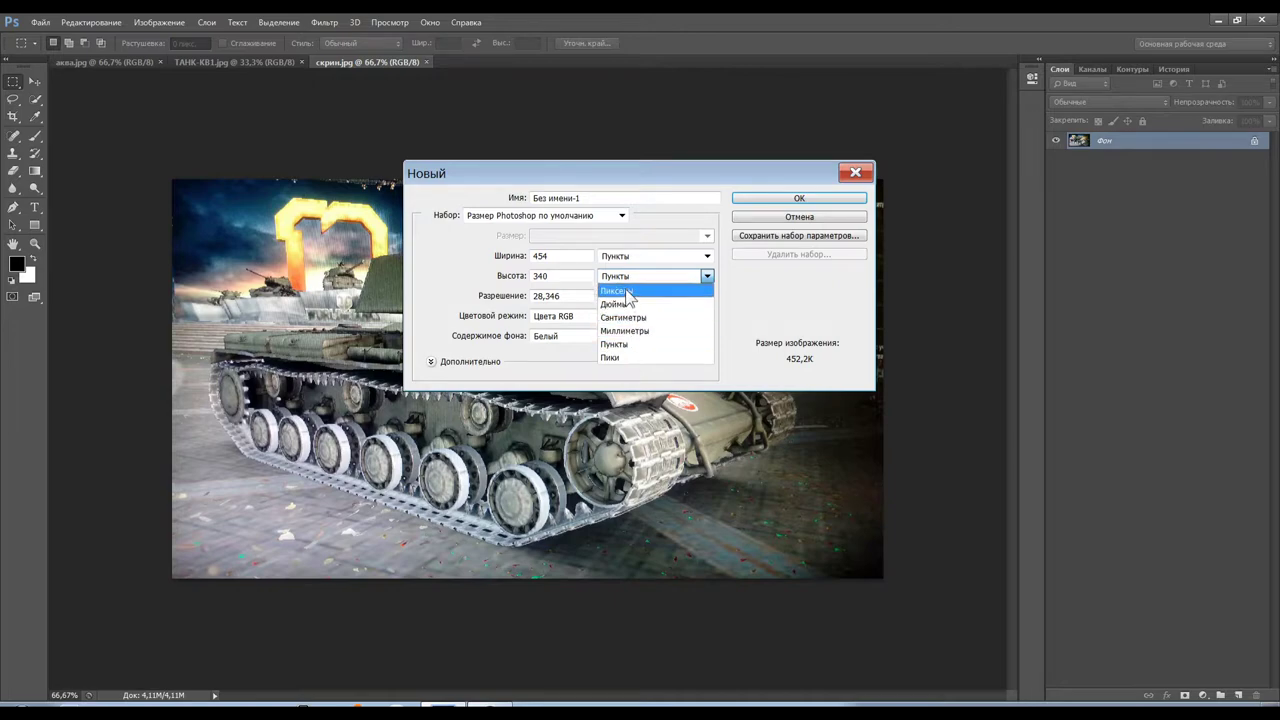
{"action": "left_click", "coordinate": [618, 290]}
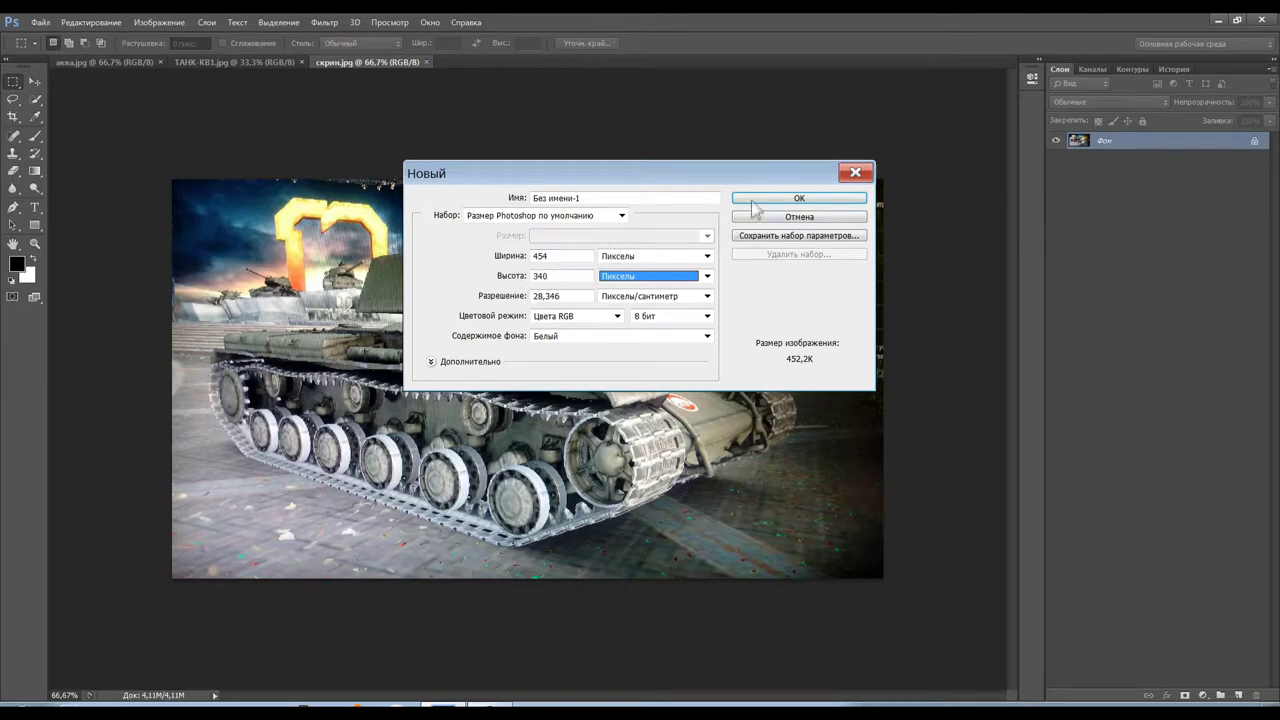
{"action": "left_click", "coordinate": [799, 198]}
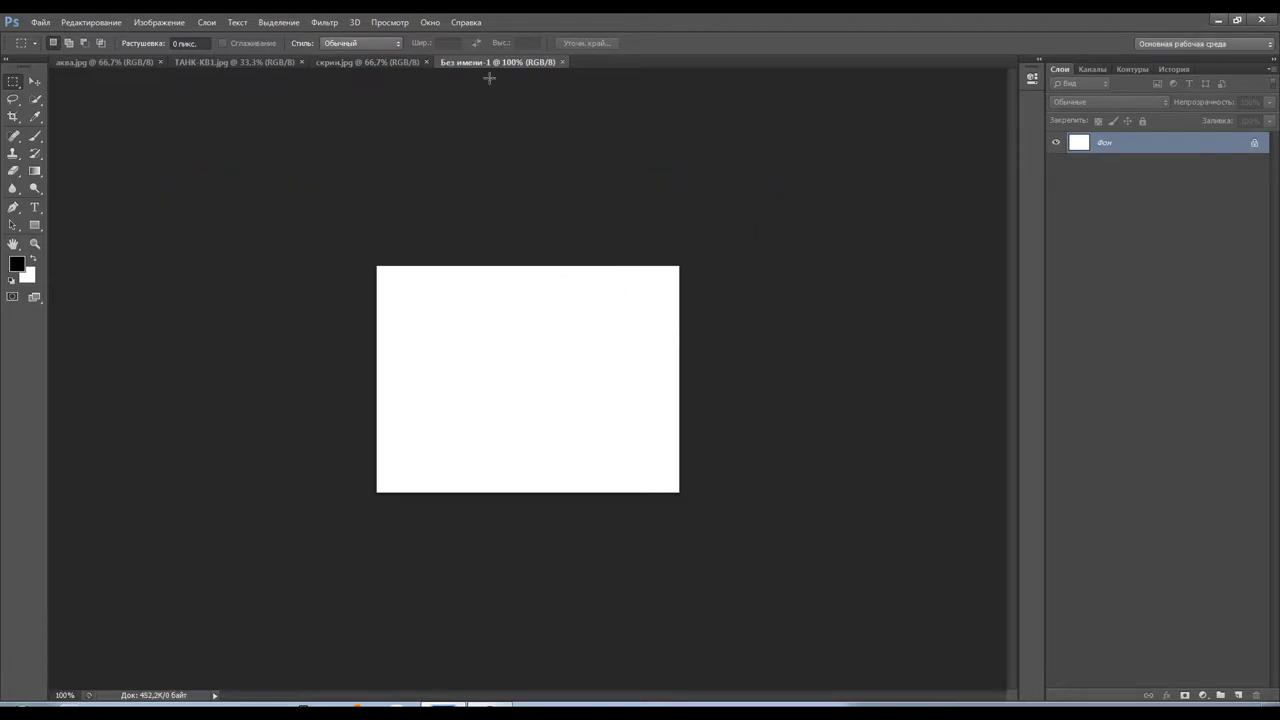
{"action": "left_click", "coordinate": [563, 62]}
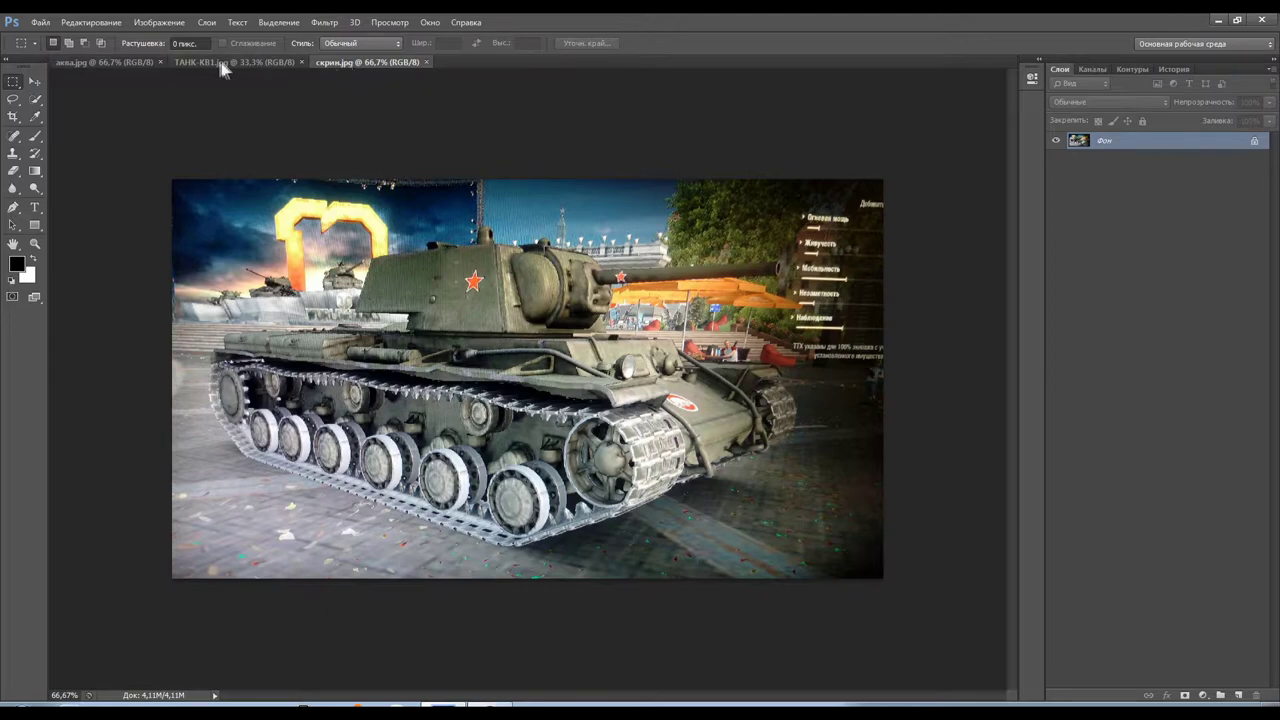
Step: Look through the open tank images and set the resolution of скрин.jpg to 300 pixels/inch in Image Size
{"action": "left_click", "coordinate": [113, 63]}
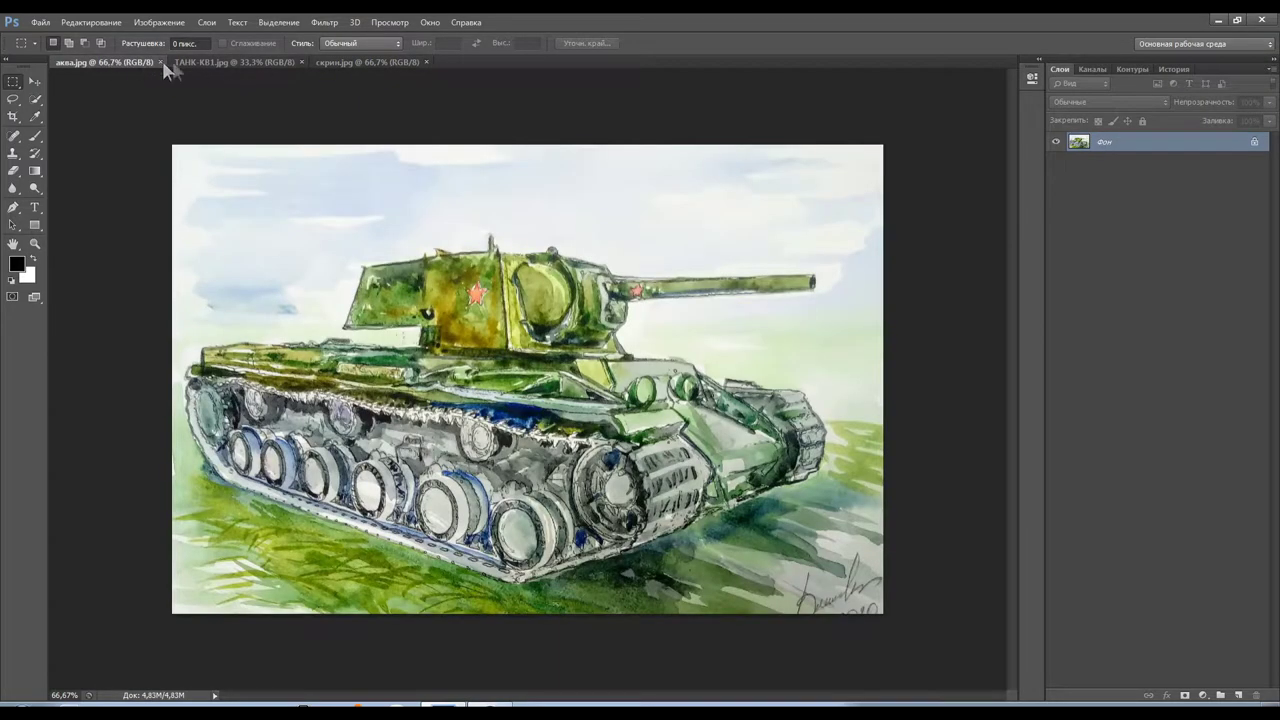
{"action": "left_click", "coordinate": [200, 62]}
{"action": "left_click", "coordinate": [358, 63]}
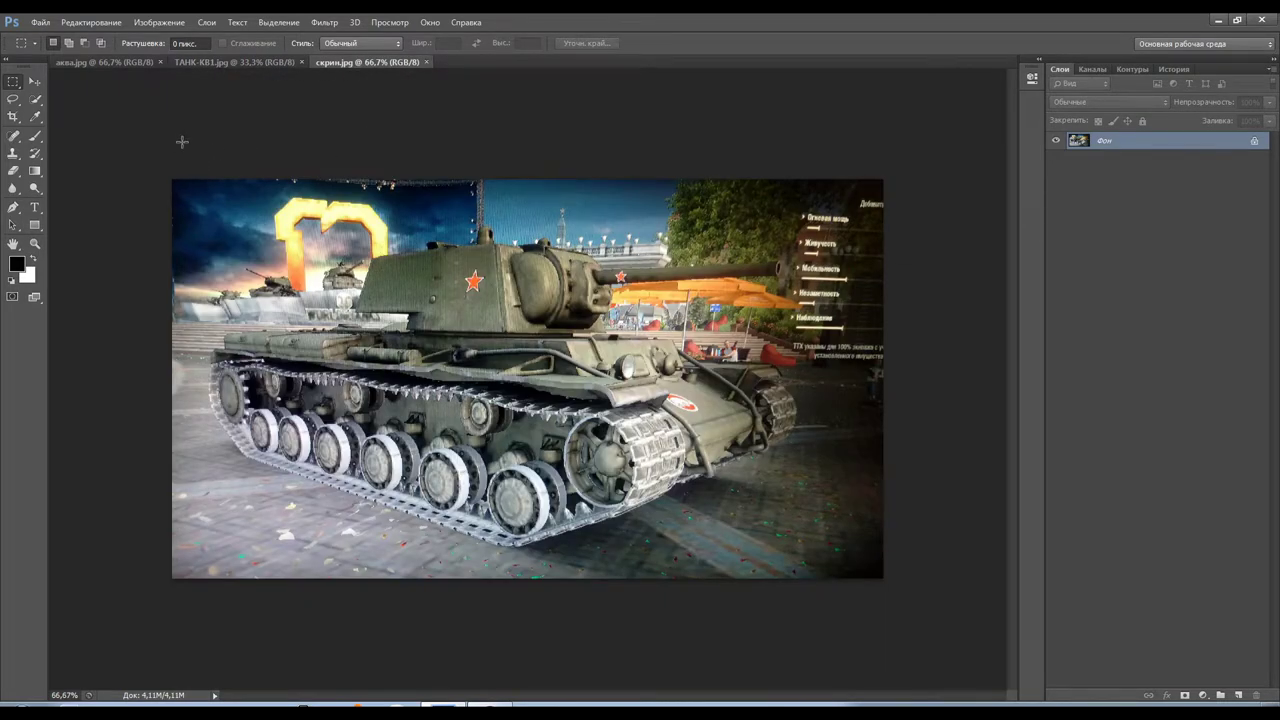
{"action": "left_click", "coordinate": [160, 24]}
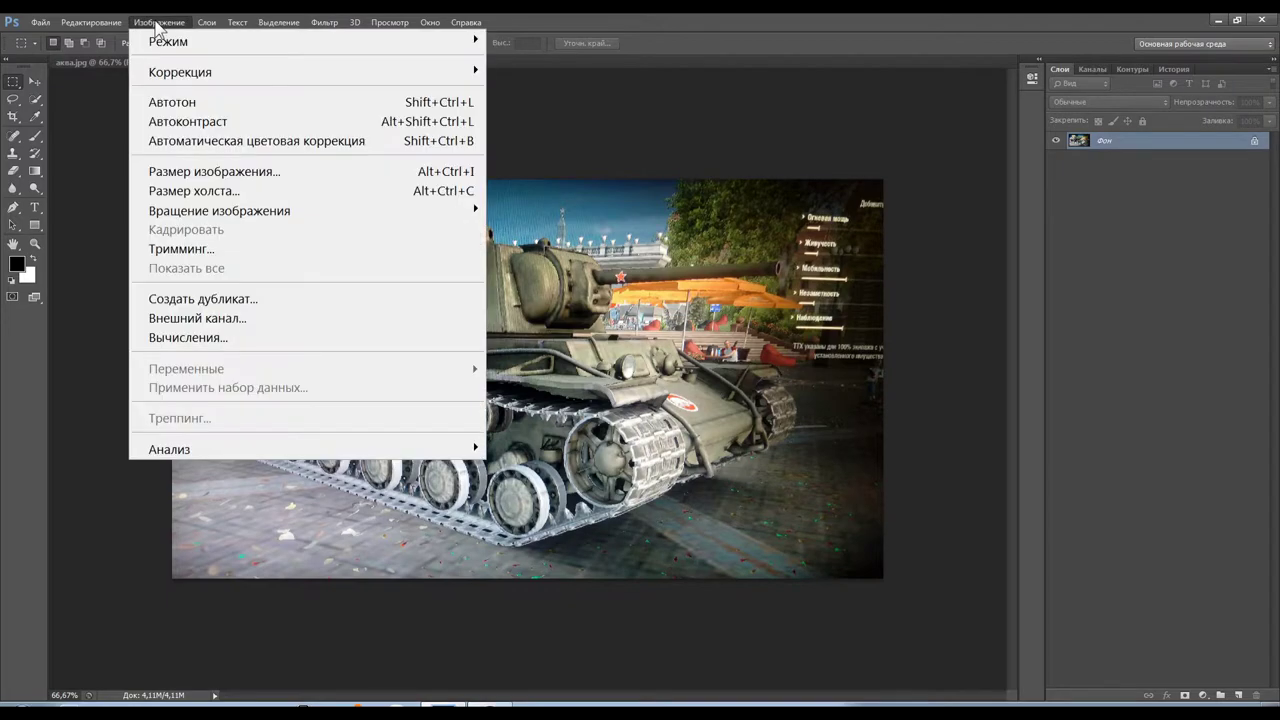
{"action": "left_click", "coordinate": [197, 175]}
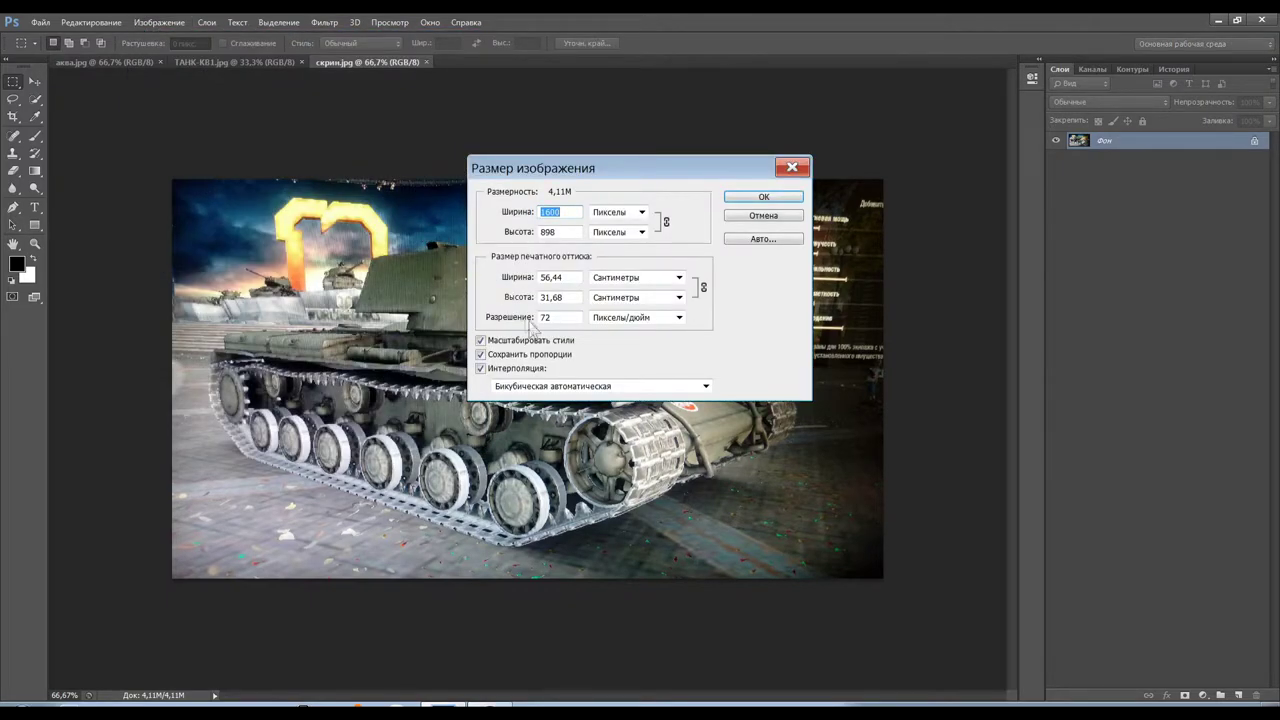
{"action": "double_click", "coordinate": [556, 316]}
{"action": "type", "text": "300"}
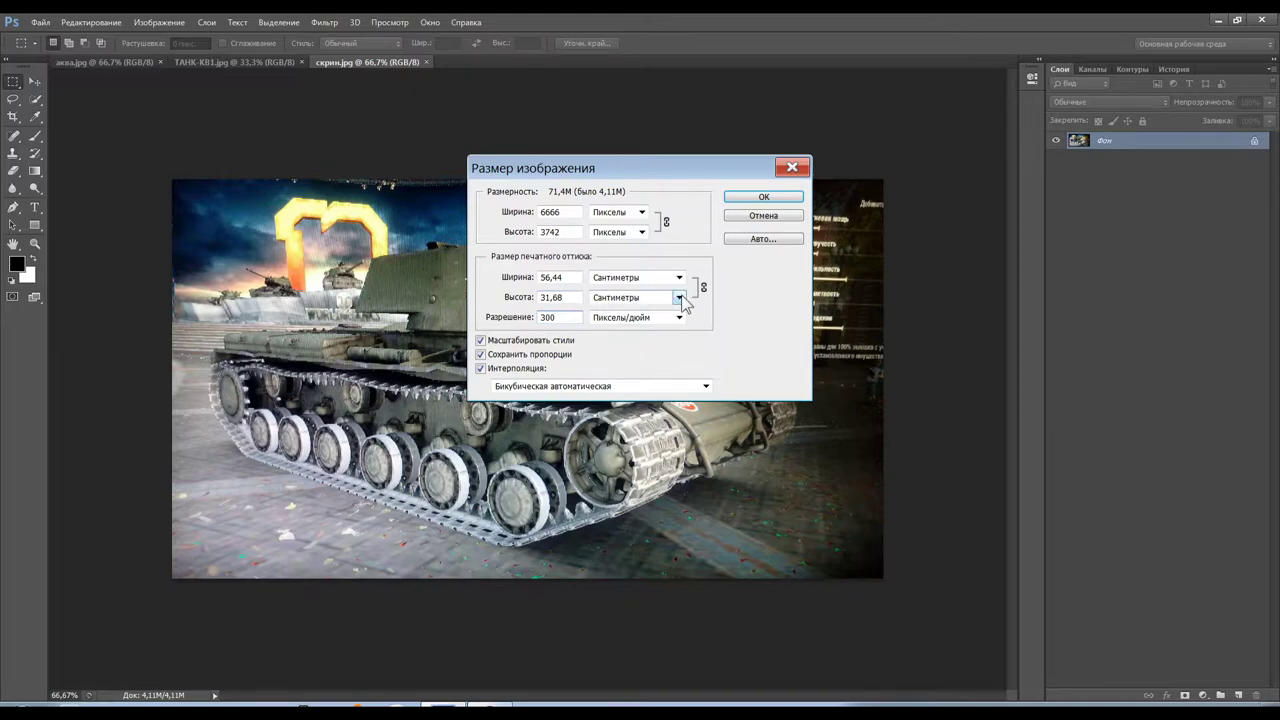
Step: Switch the print size units to millimetres, set the width to 297 mm and apply the proportional resize to скрин.jpg
{"action": "left_click", "coordinate": [679, 297]}
{"action": "left_click", "coordinate": [635, 353]}
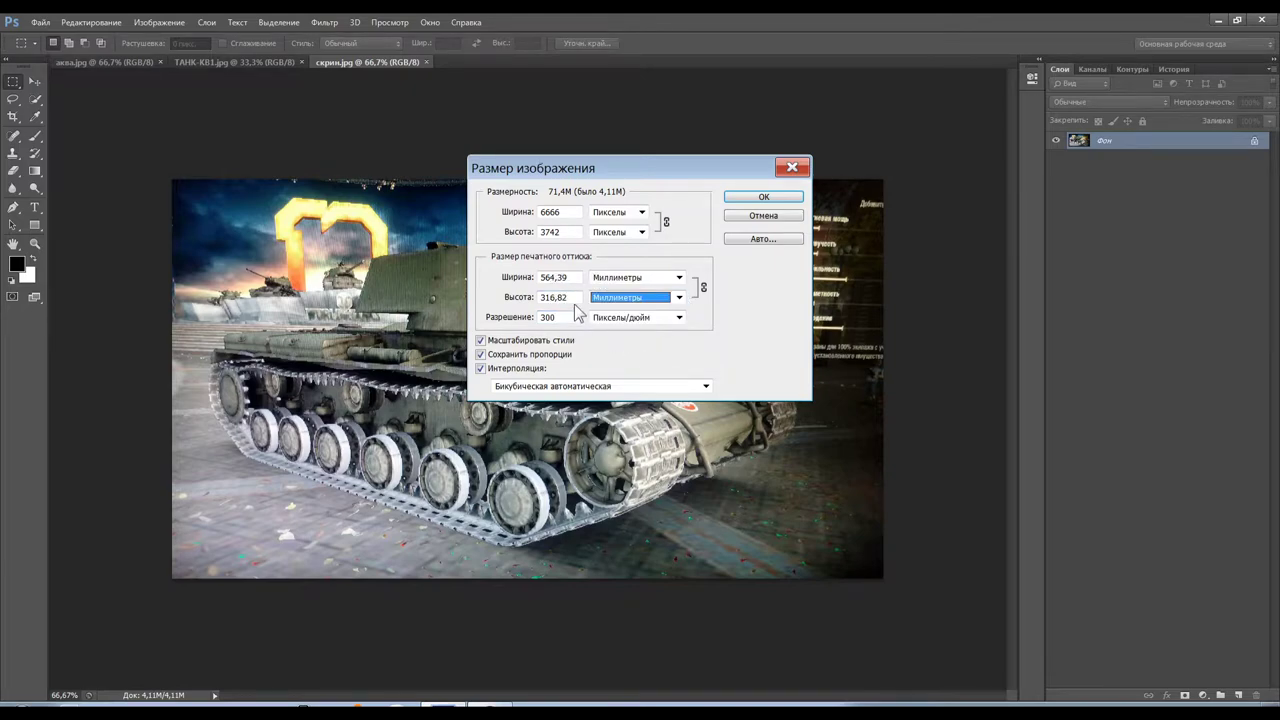
{"action": "double_click", "coordinate": [571, 297]}
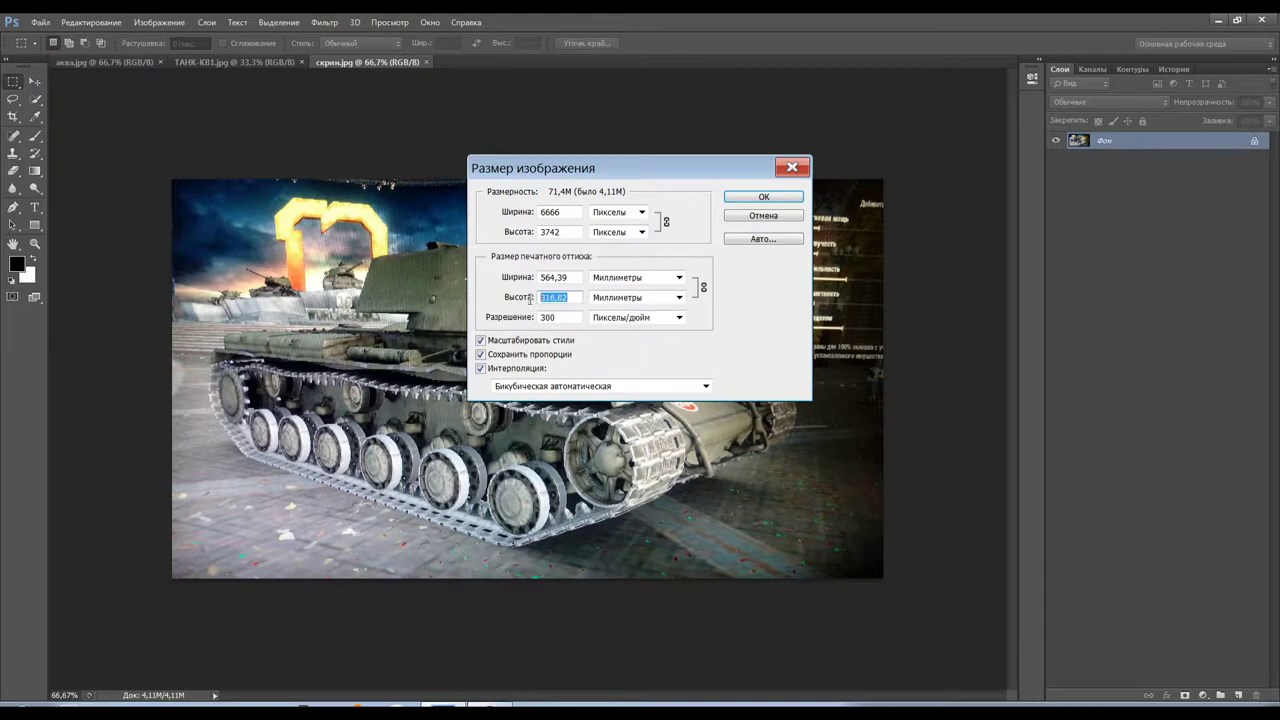
{"action": "double_click", "coordinate": [570, 277]}
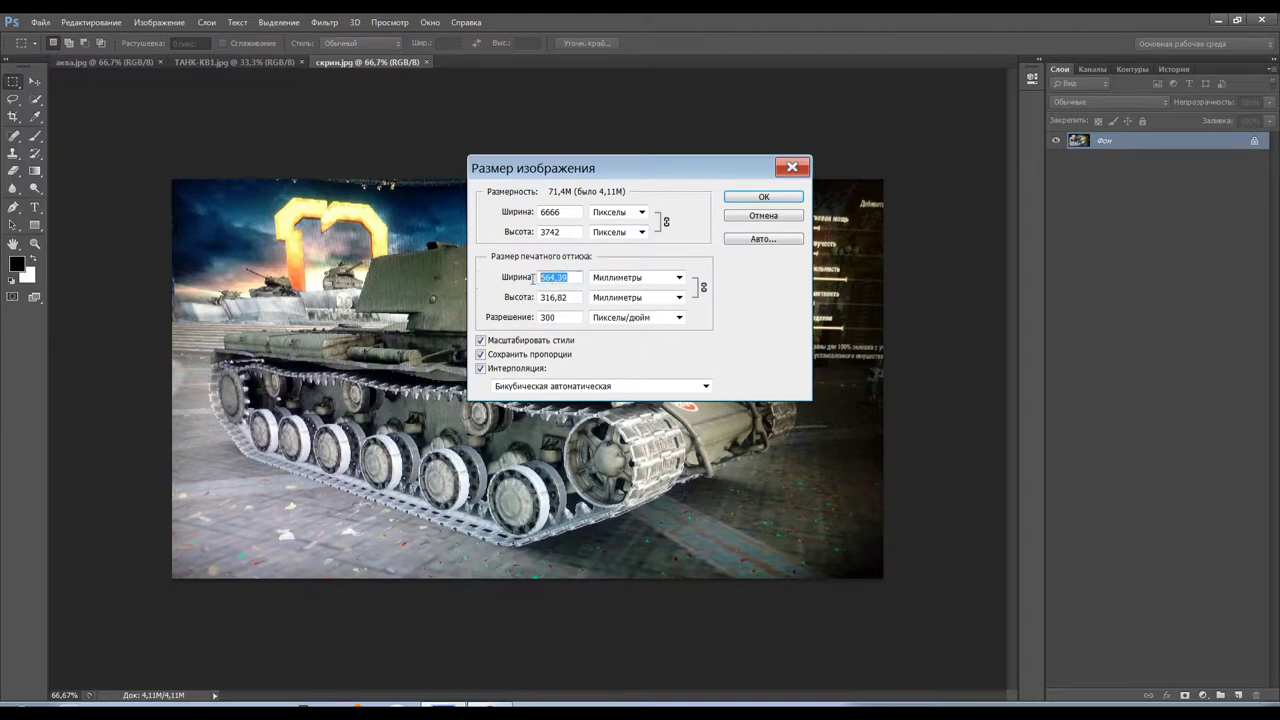
{"action": "type", "text": "297"}
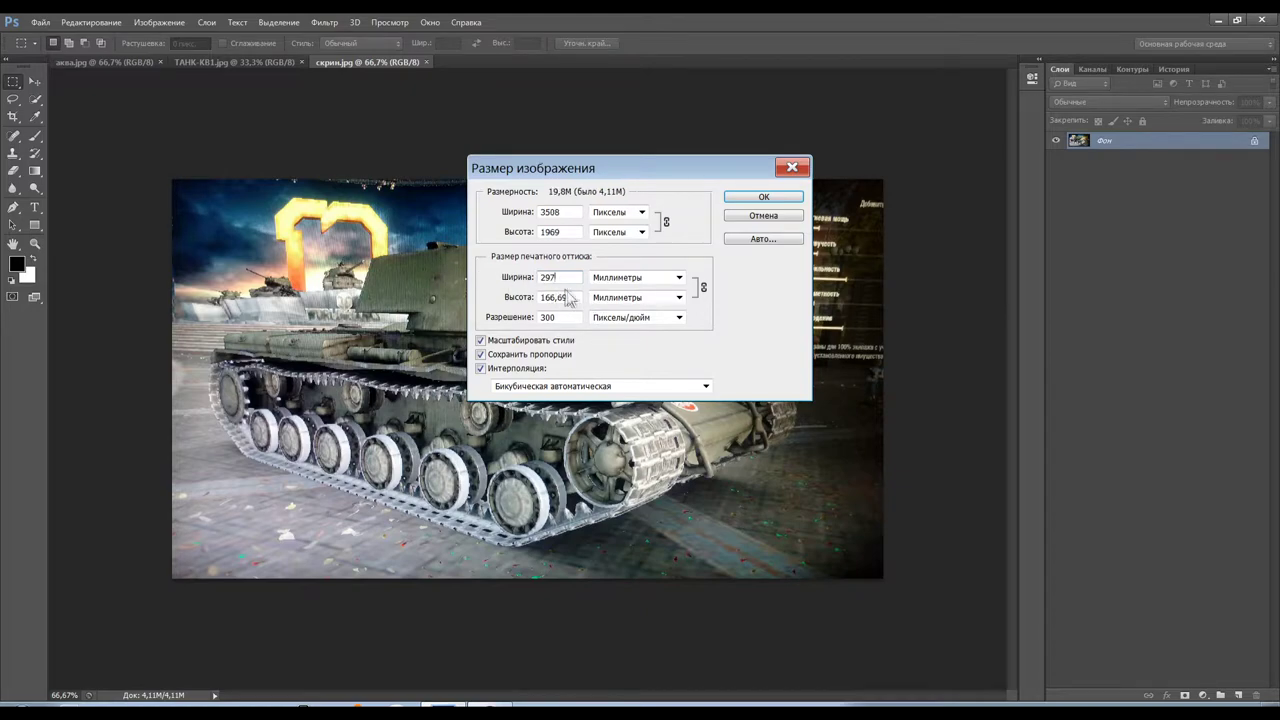
{"action": "left_click", "coordinate": [760, 198]}
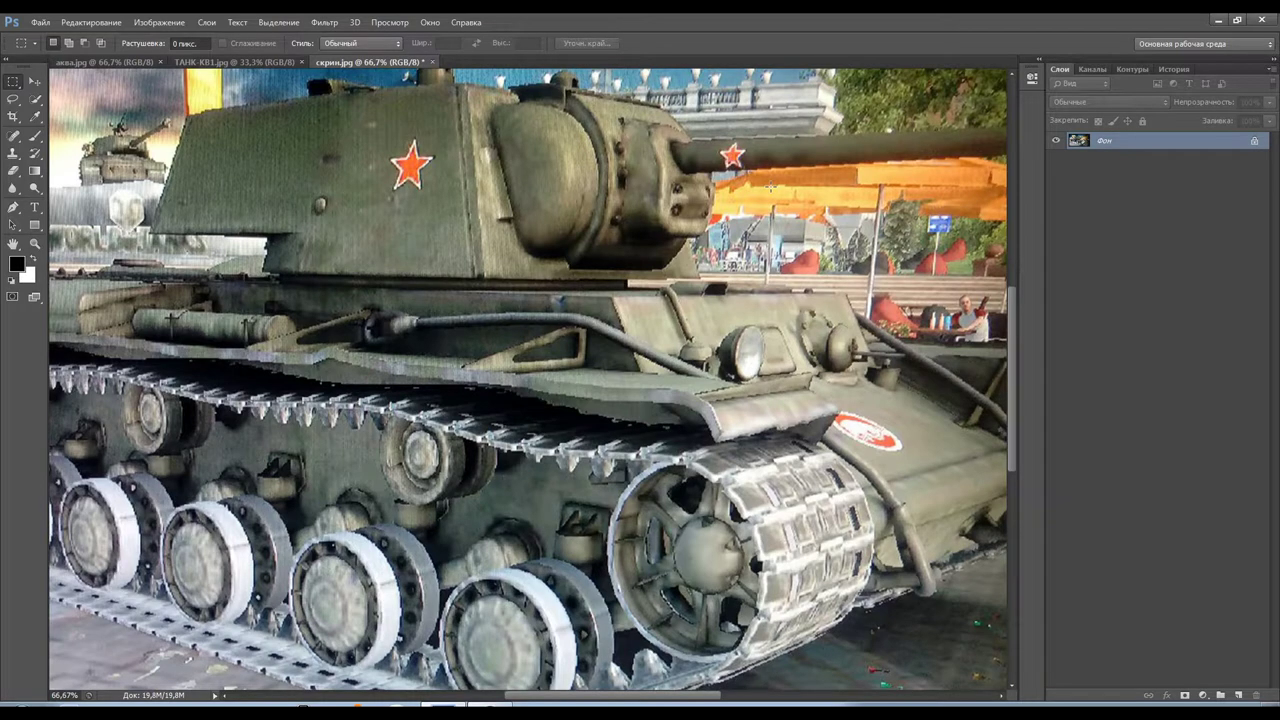
{"action": "key", "text": "ctrl+0"}
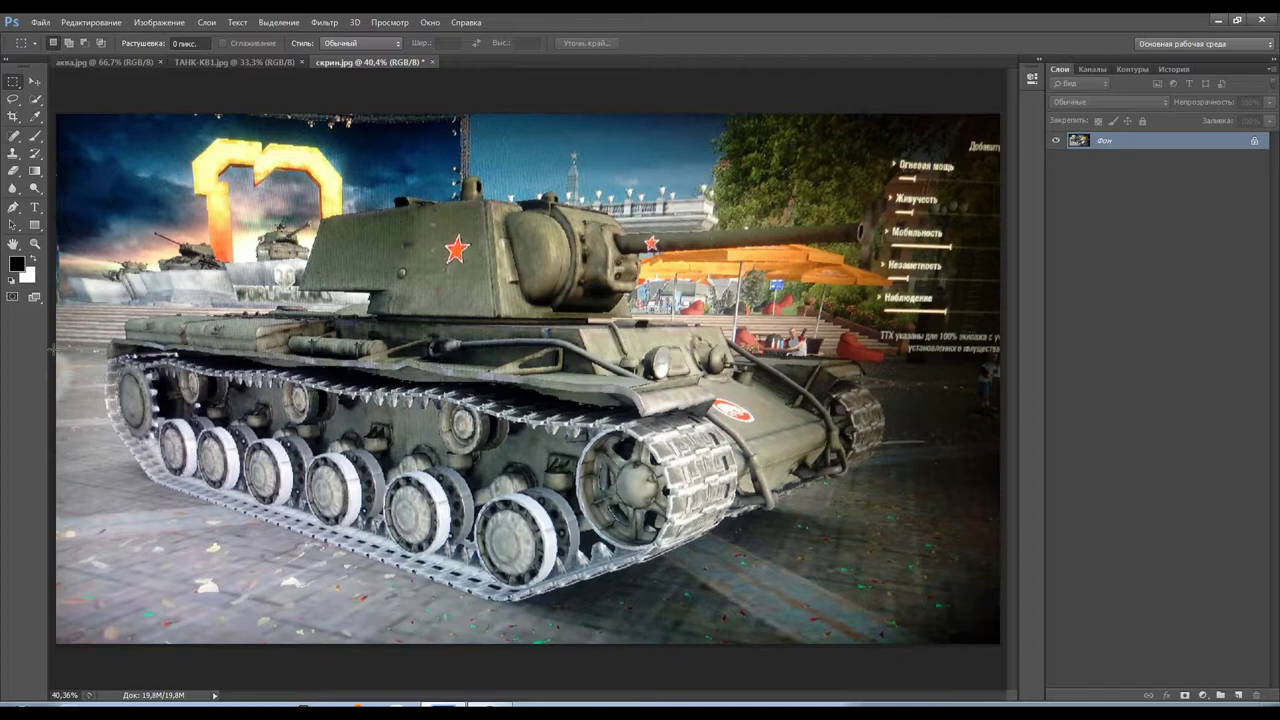
Step: Extend the canvas of скрин.jpg to a height of 210 mm in Canvas Size, with millimetres as the units
{"action": "left_click", "coordinate": [163, 21]}
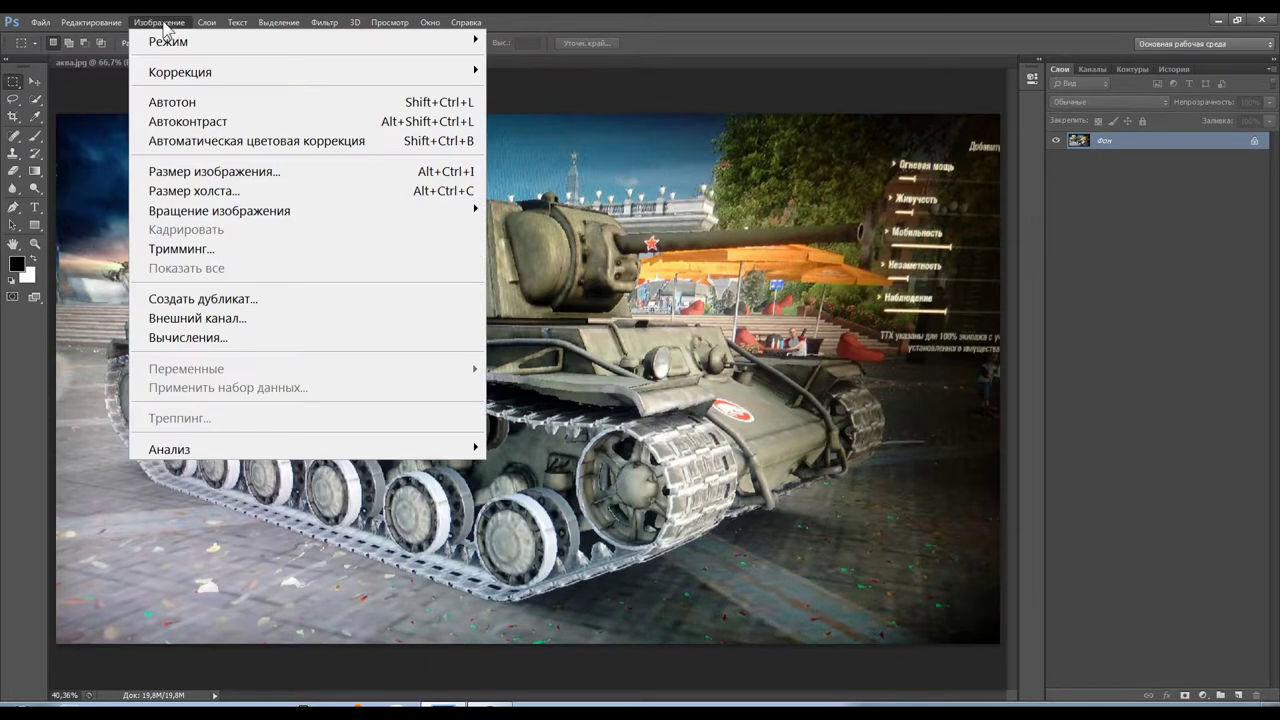
{"action": "left_click", "coordinate": [210, 192]}
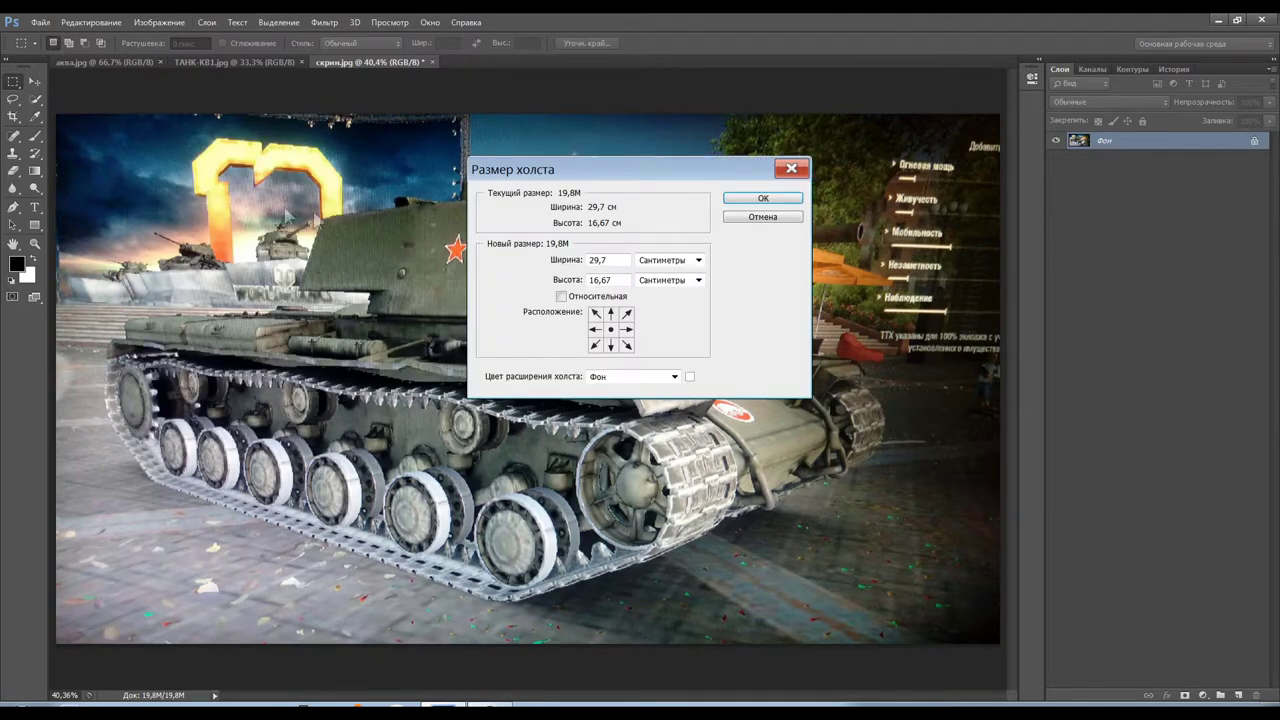
{"action": "left_click", "coordinate": [699, 281]}
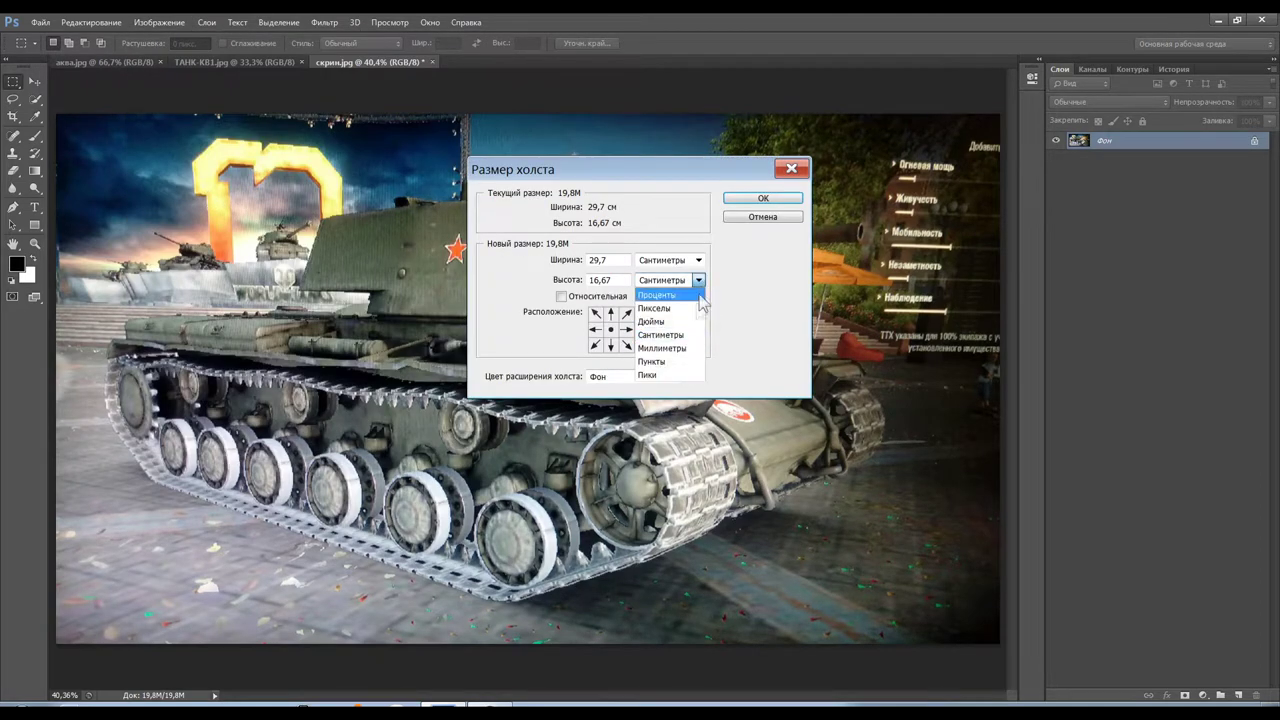
{"action": "left_click", "coordinate": [657, 350]}
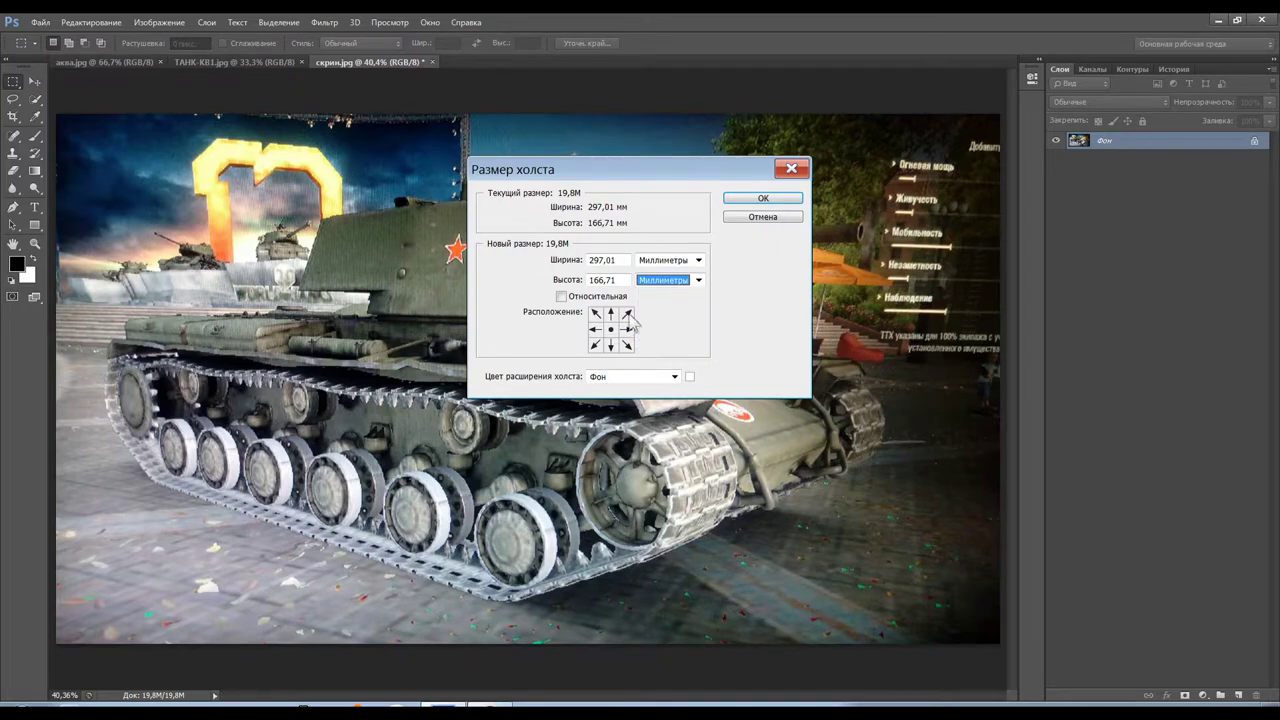
{"action": "double_click", "coordinate": [620, 280]}
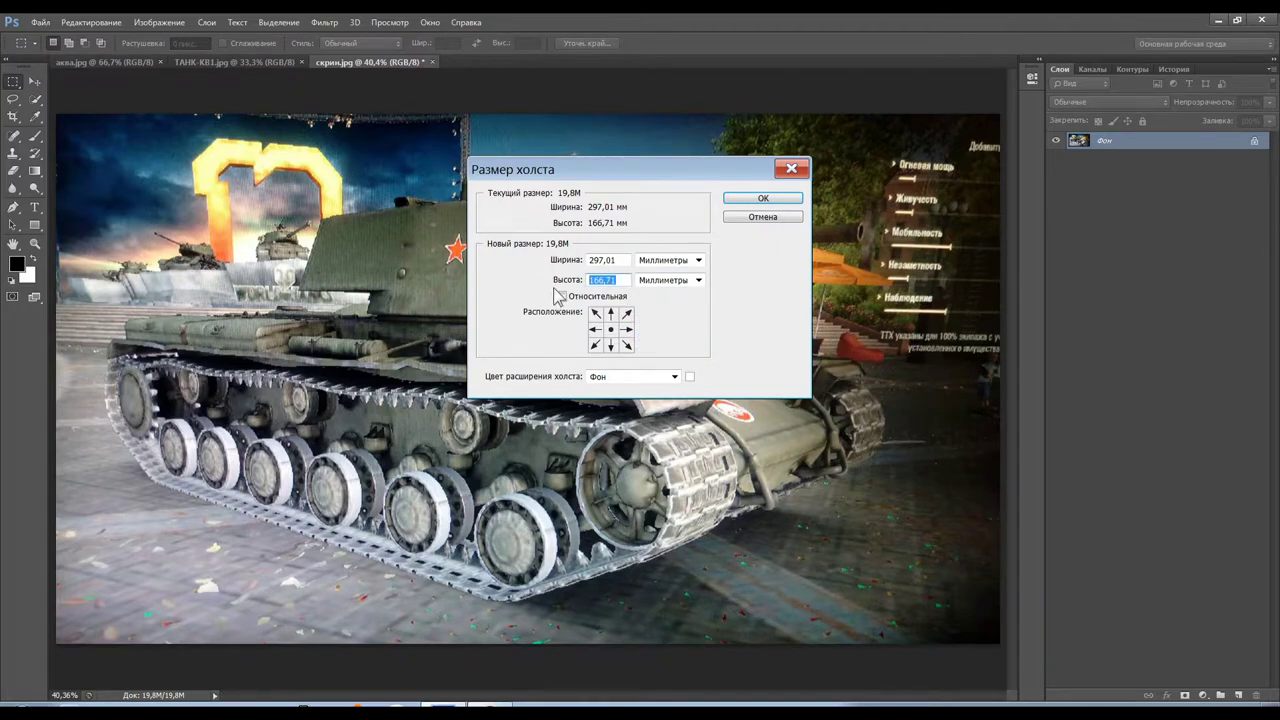
{"action": "type", "text": "210"}
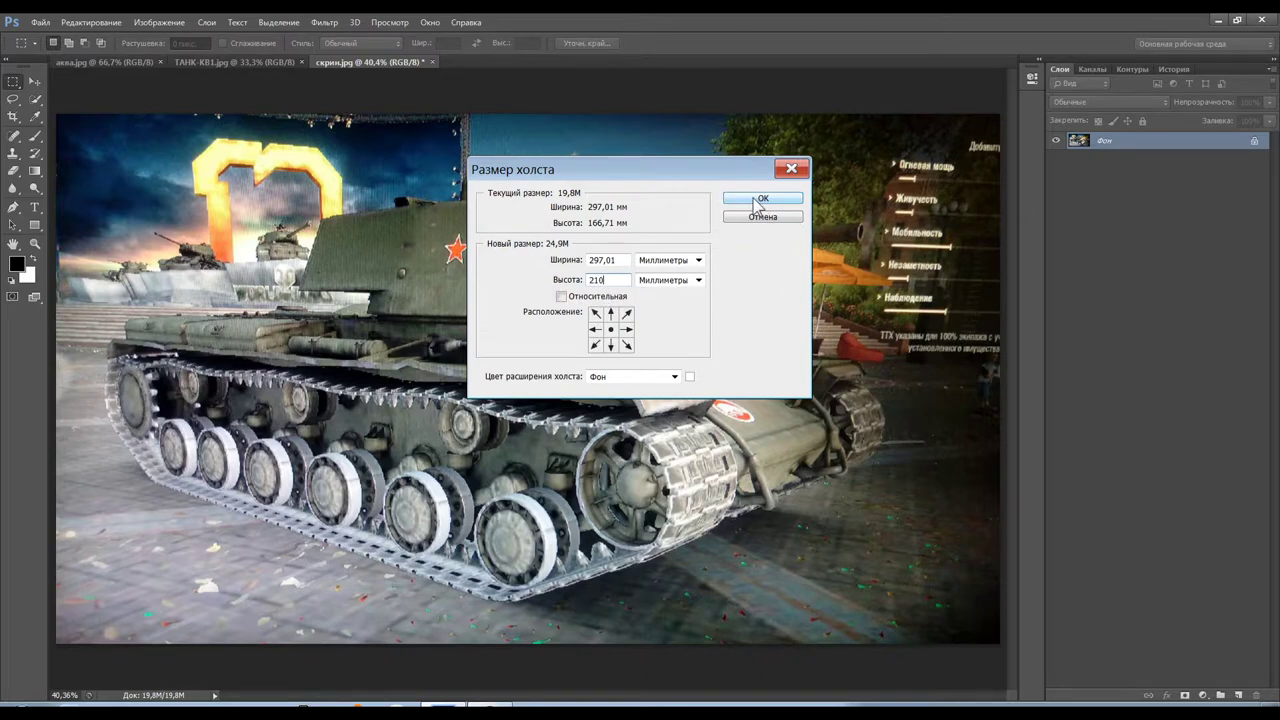
{"action": "left_click", "coordinate": [760, 199]}
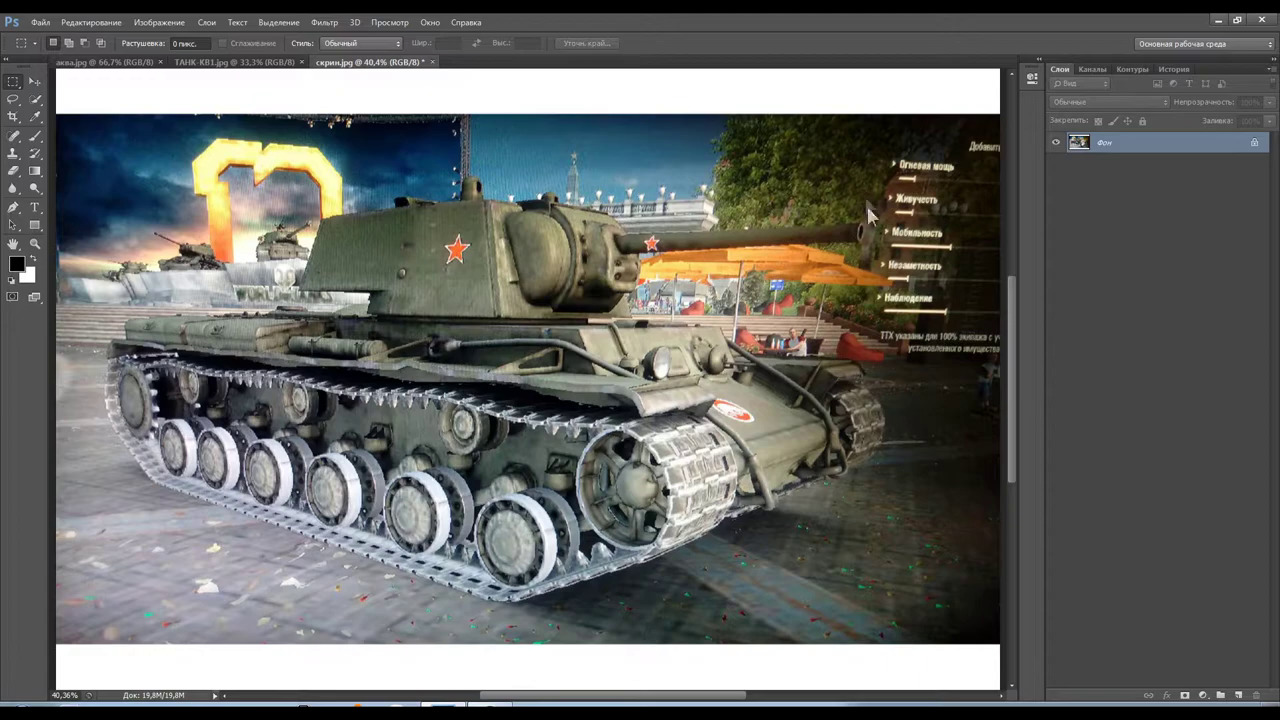
{"action": "key", "text": "ctrl+minus"}
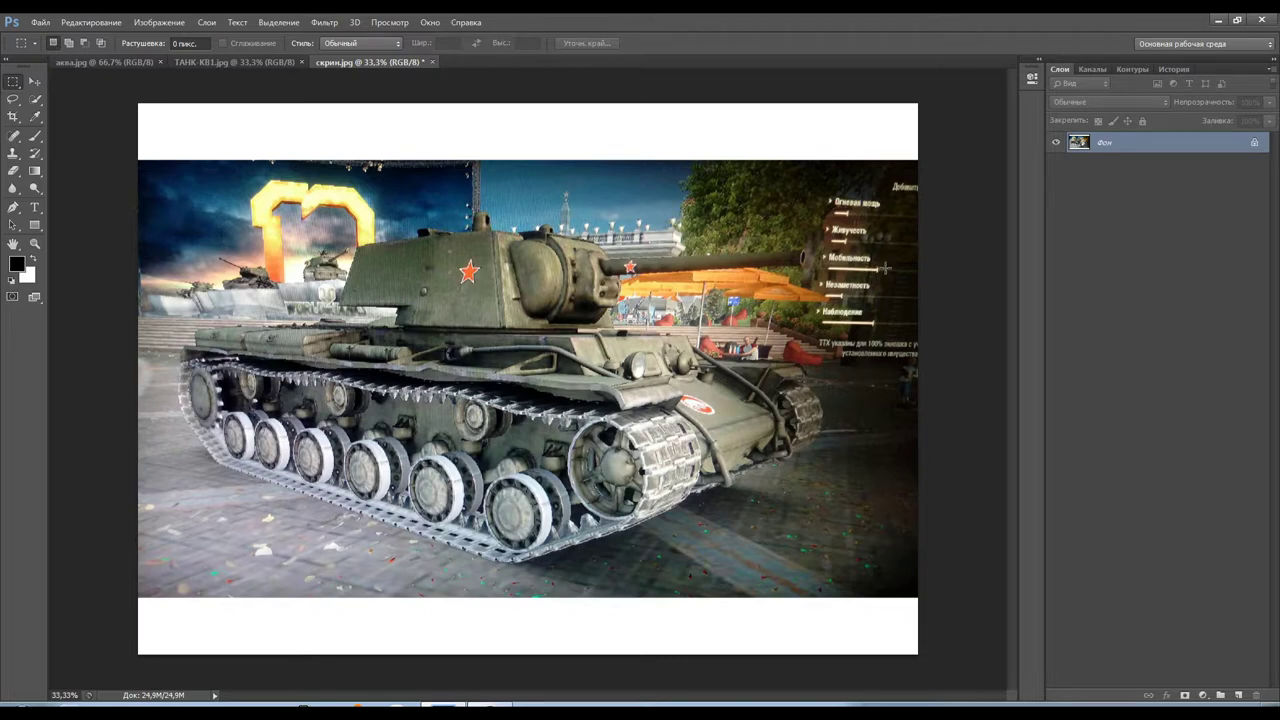
Step: Convert the locked background into a regular layer and trace the tank's outline in path mode with the Pen tool
{"action": "double_click", "coordinate": [1106, 143]}
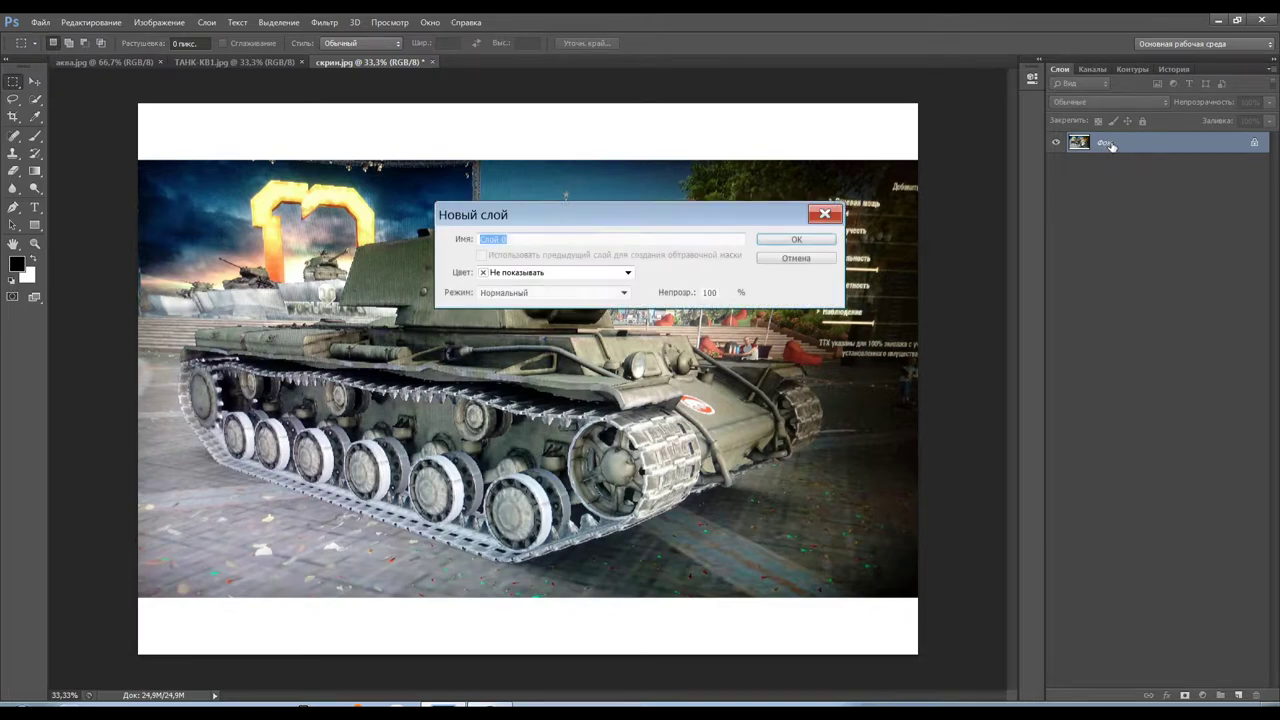
{"action": "left_click", "coordinate": [798, 241]}
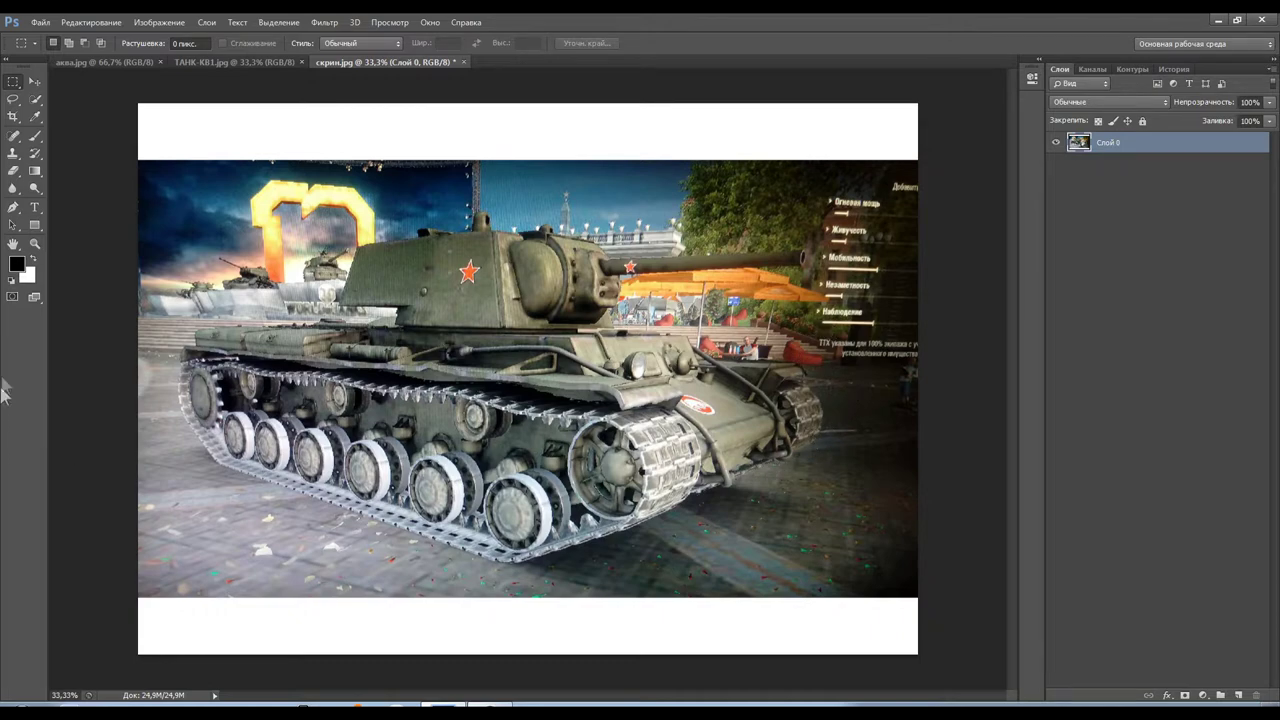
{"action": "left_click", "coordinate": [14, 208]}
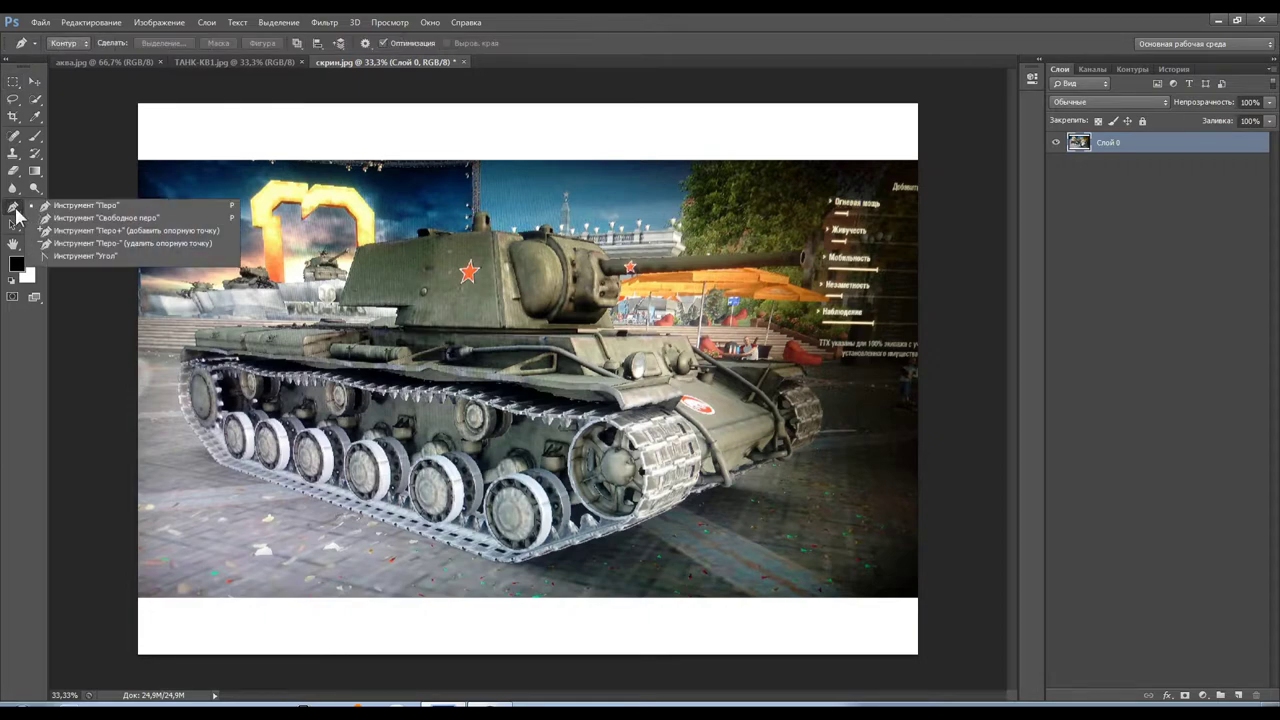
{"action": "left_click", "coordinate": [73, 208]}
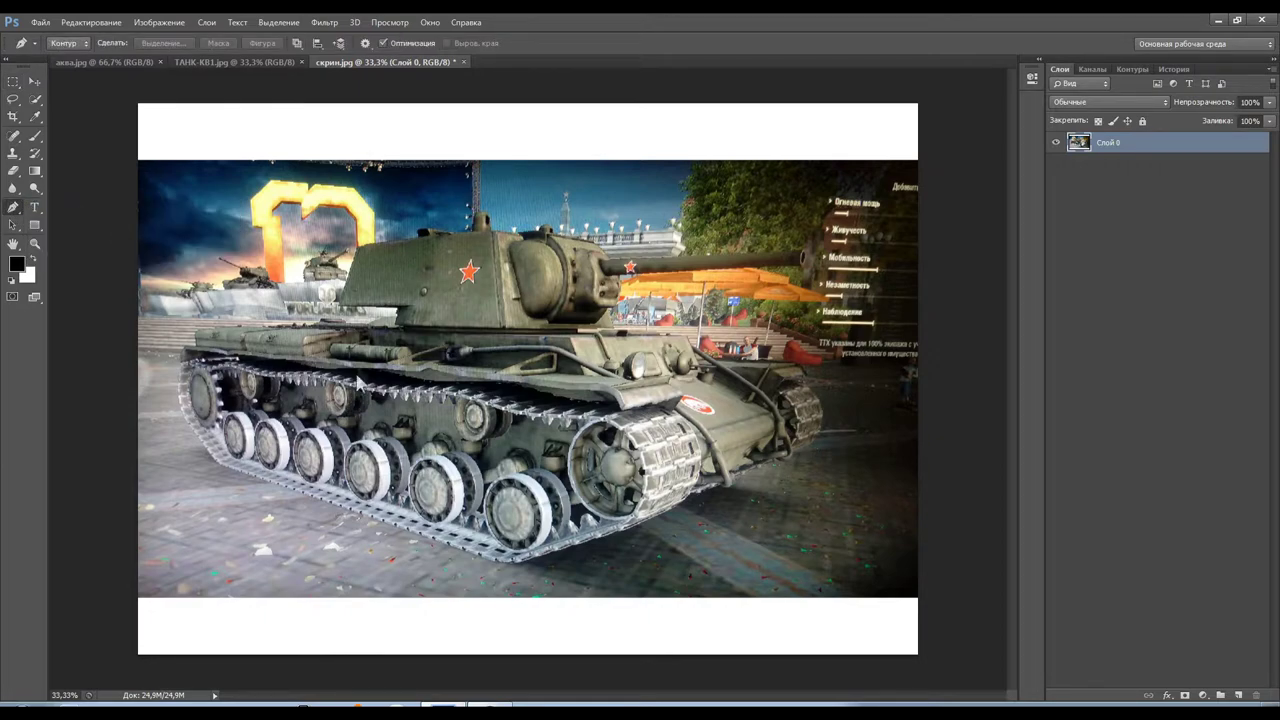
{"action": "left_click", "coordinate": [395, 318]}
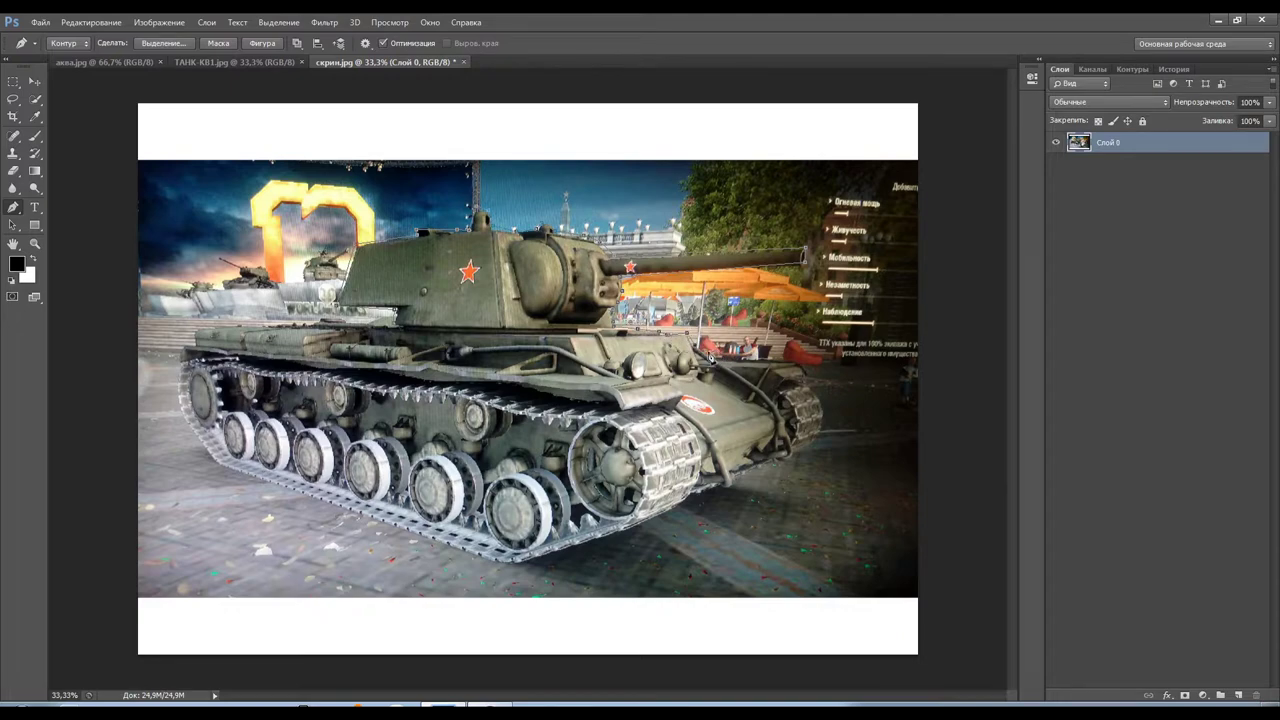
{"action": "left_click", "coordinate": [808, 373]}
{"action": "left_click_drag", "start_coordinate": [826, 408], "coordinate": [826, 418]}
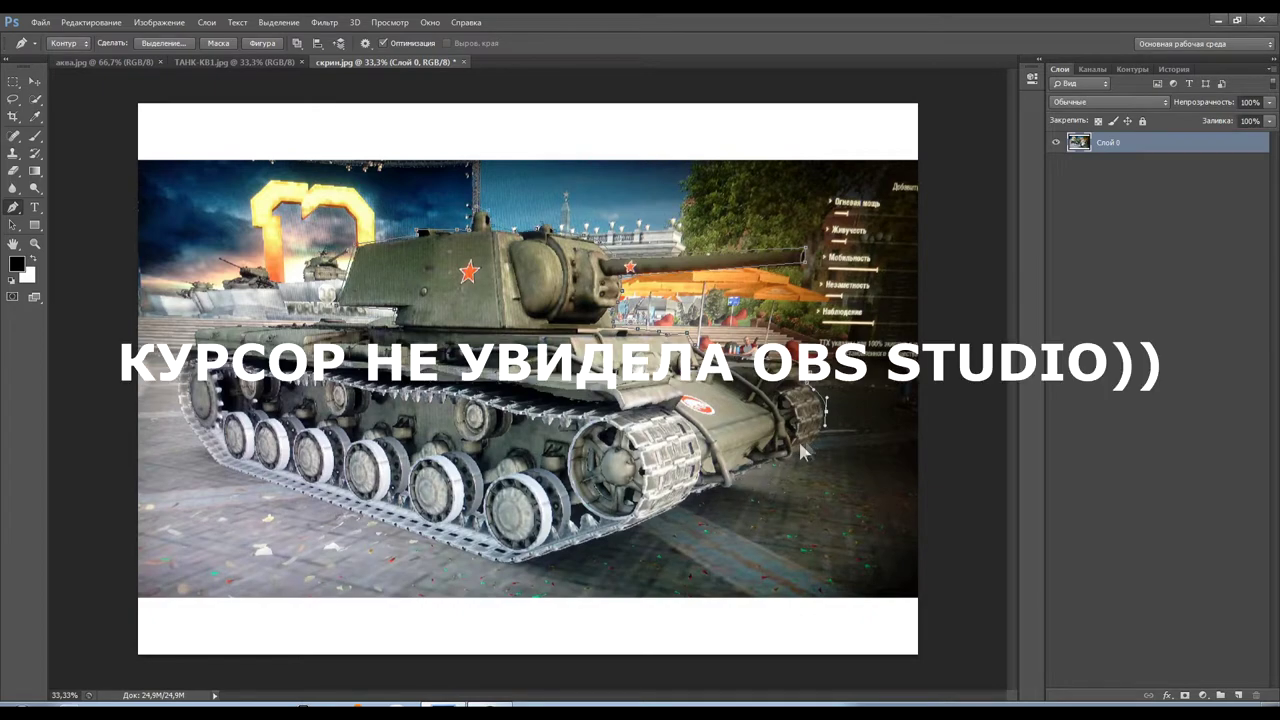
{"action": "left_click_drag", "start_coordinate": [817, 449], "coordinate": [798, 456]}
{"action": "left_click", "coordinate": [737, 485]}
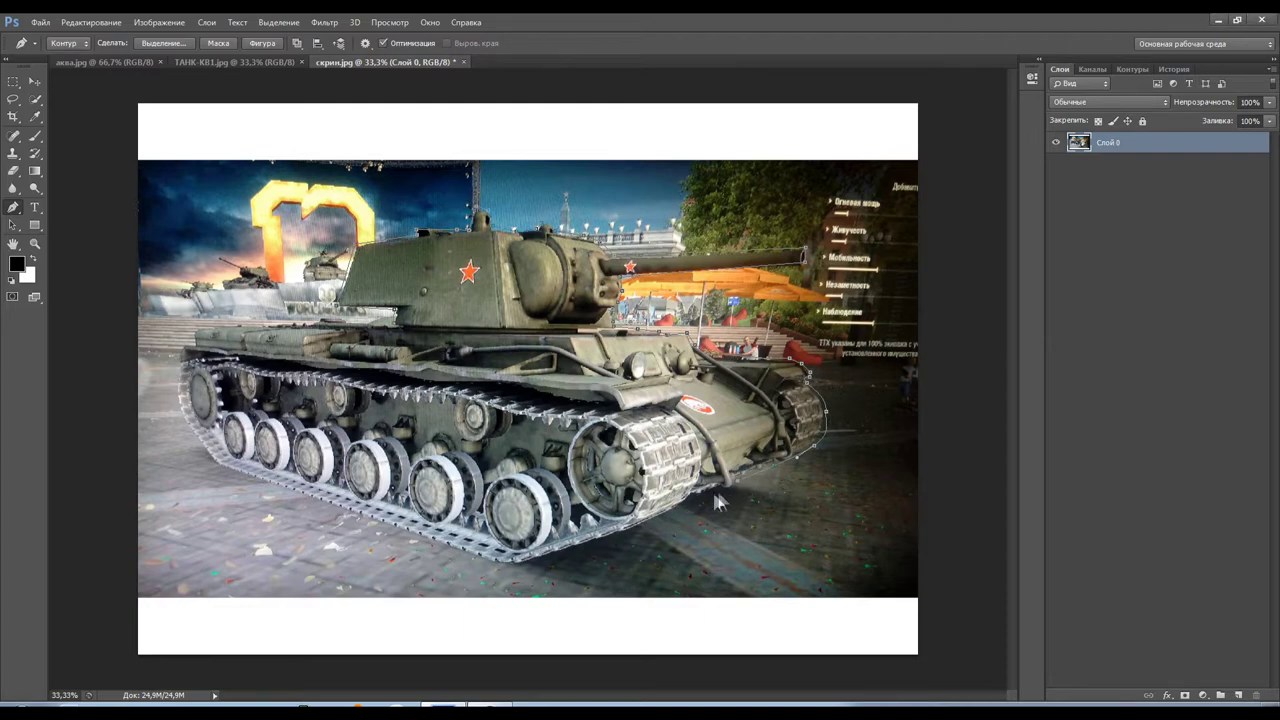
{"action": "left_click", "coordinate": [677, 512]}
{"action": "left_click", "coordinate": [566, 553]}
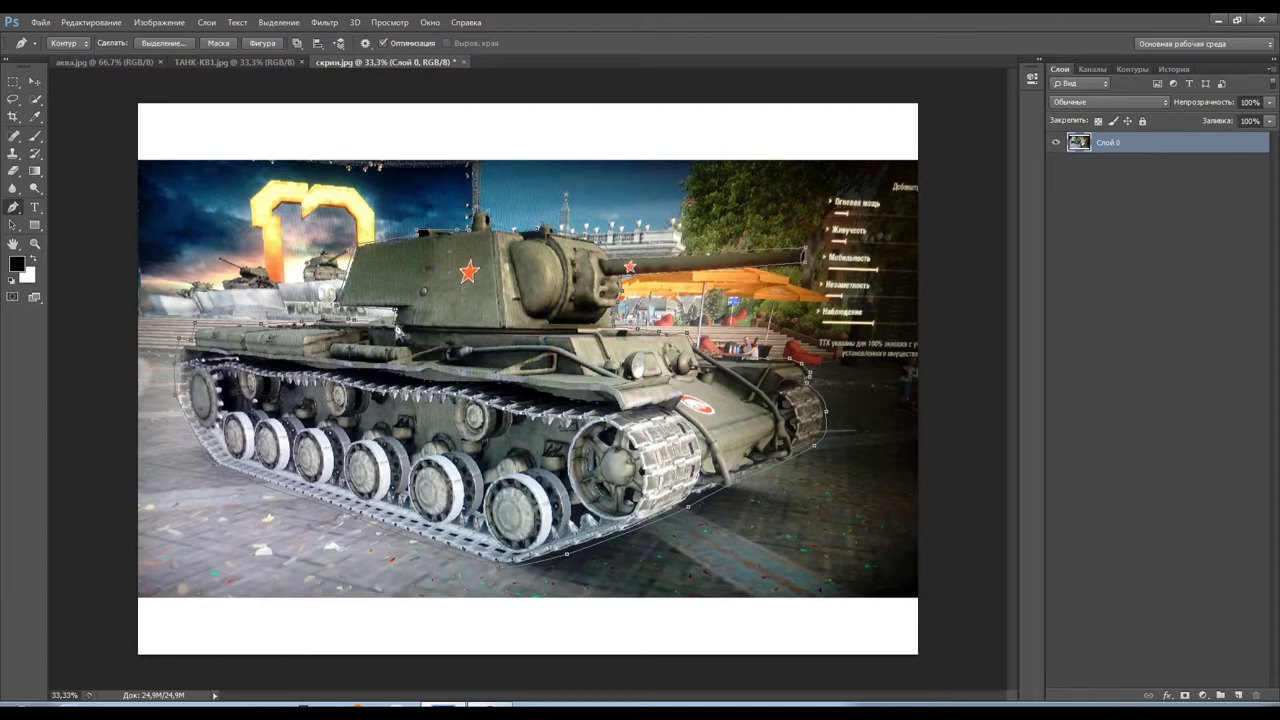
Step: Save the tank's closed work path under its default name and load it as a selection
{"action": "key", "text": "ctrl+Return"}
{"action": "left_click", "coordinate": [1134, 69]}
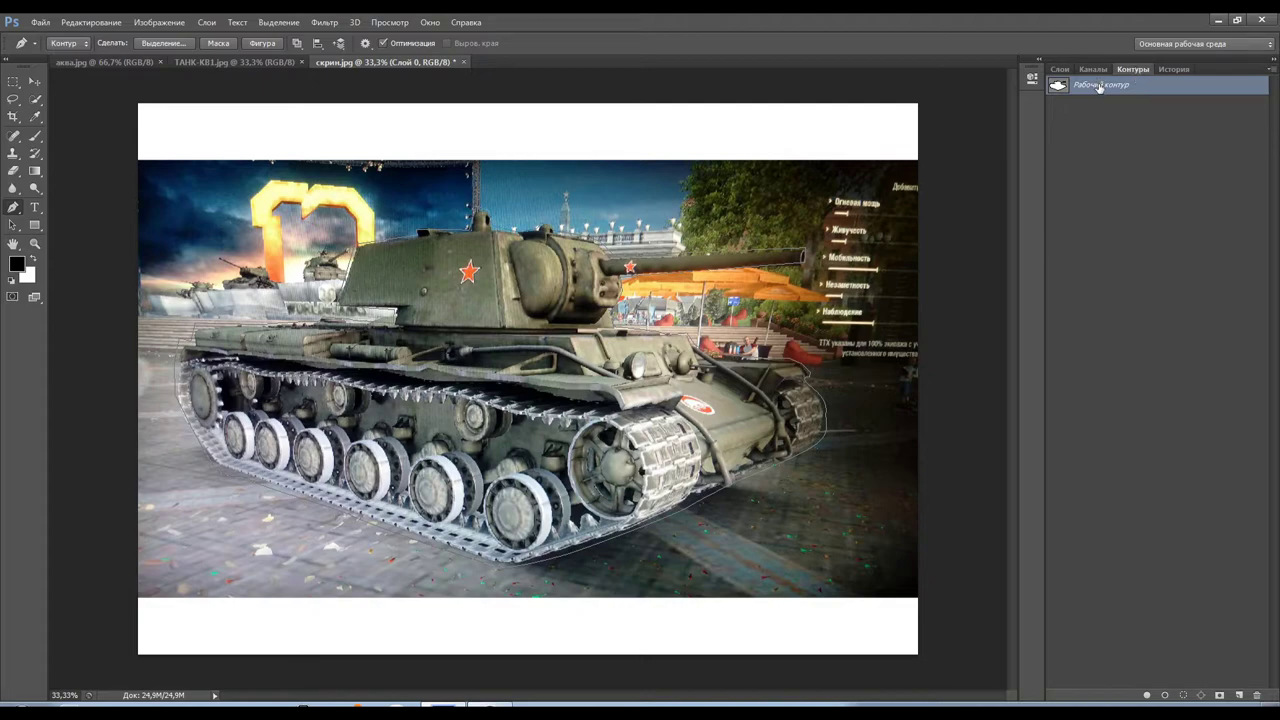
{"action": "double_click", "coordinate": [1099, 86]}
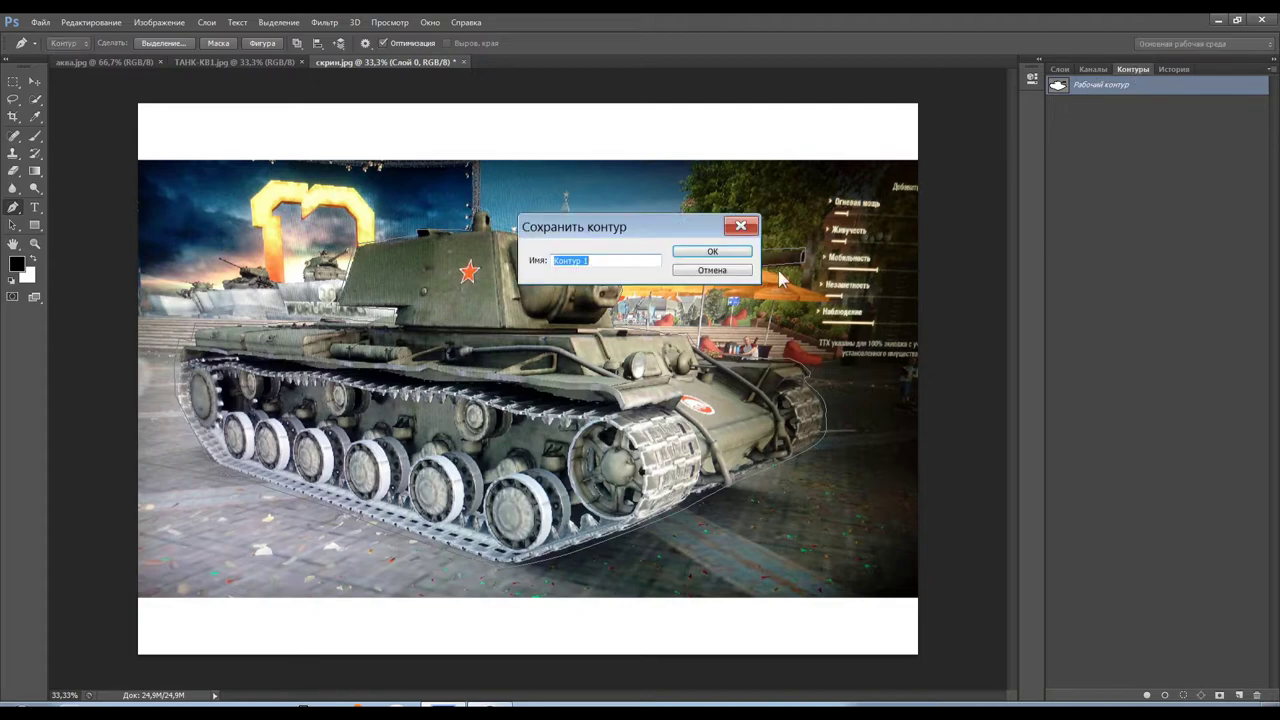
{"action": "left_click", "coordinate": [728, 253]}
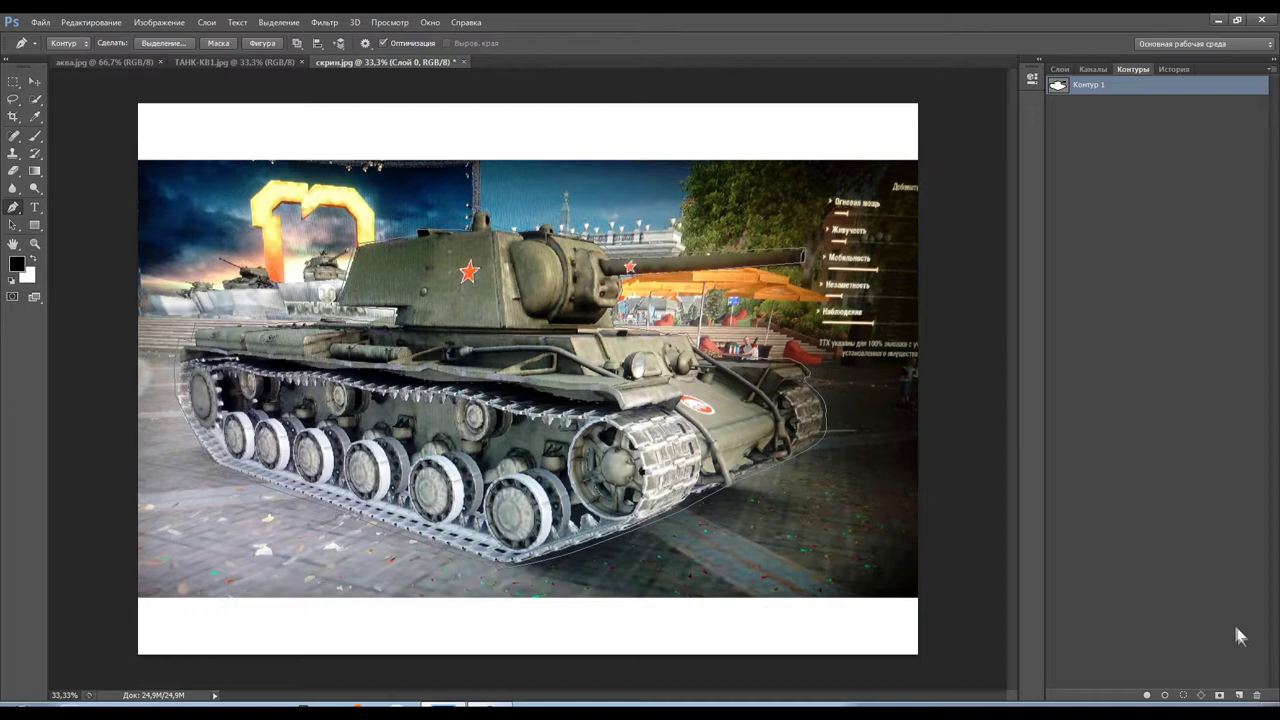
{"action": "left_click", "coordinate": [1183, 696]}
{"action": "left_click", "coordinate": [1183, 696]}
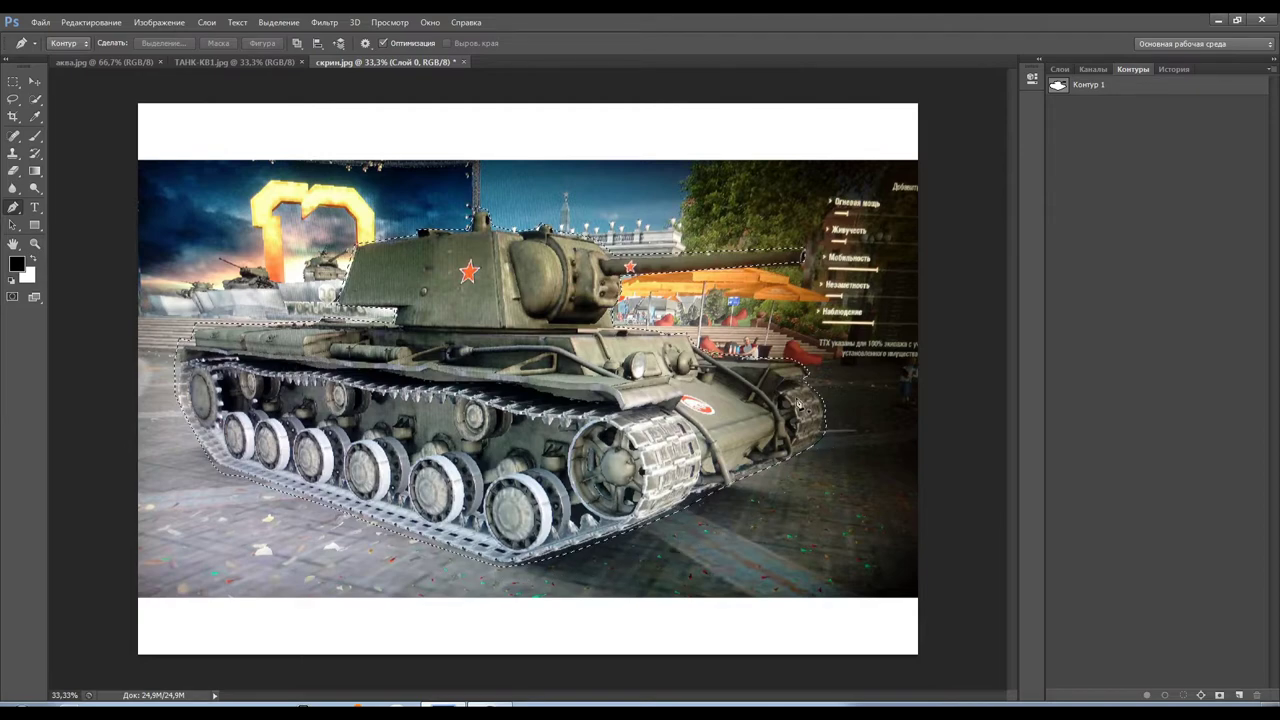
Step: Invert the selection and delete everything around the tank
{"action": "left_click", "coordinate": [286, 30]}
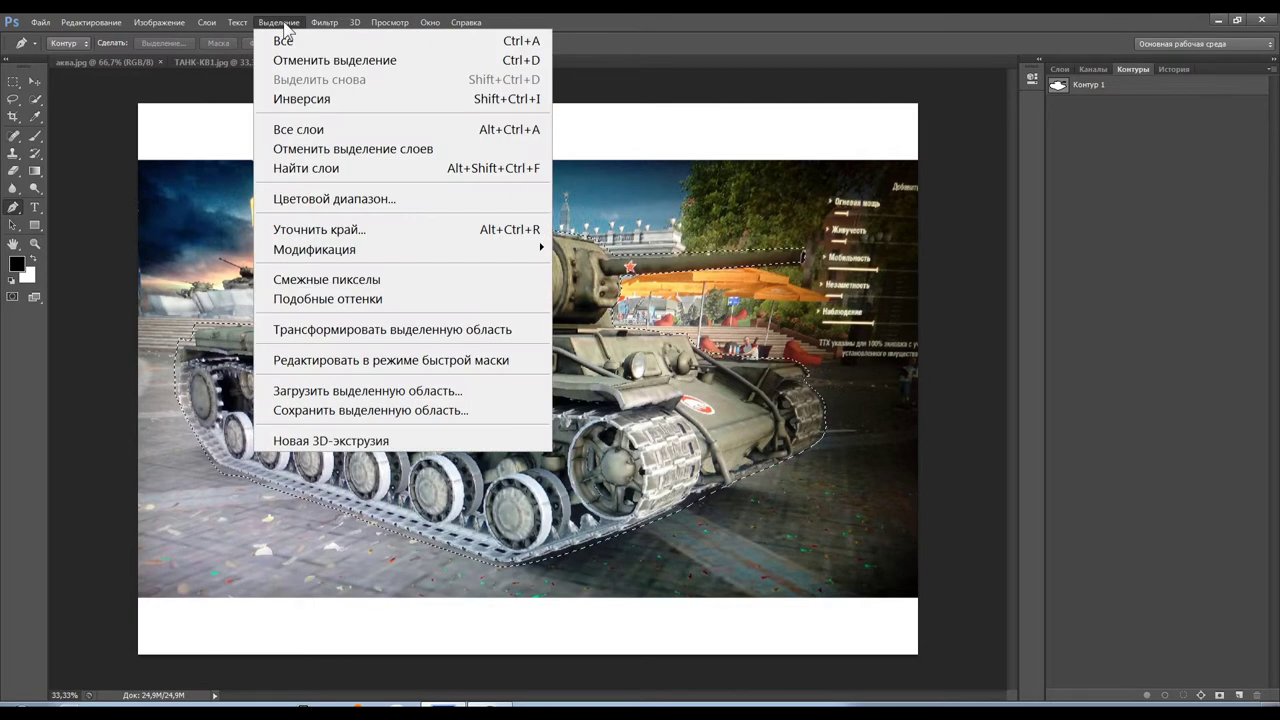
{"action": "left_click", "coordinate": [306, 99]}
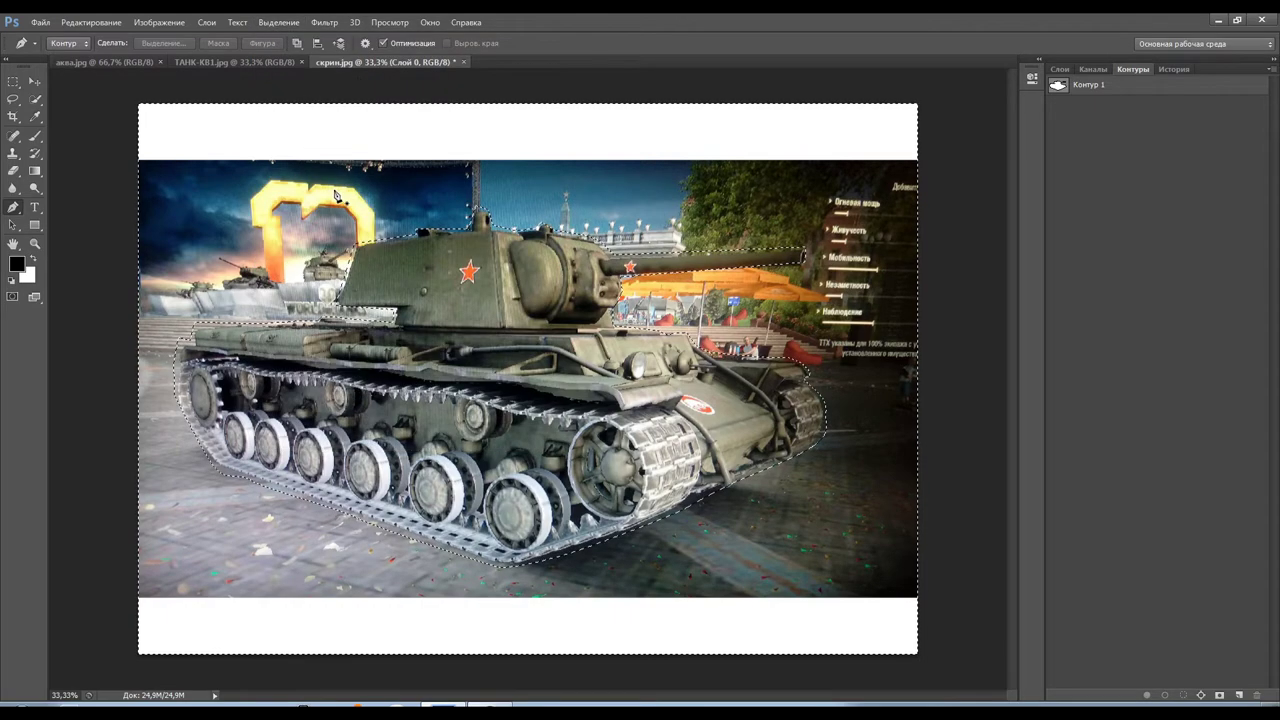
{"action": "key", "text": "Delete"}
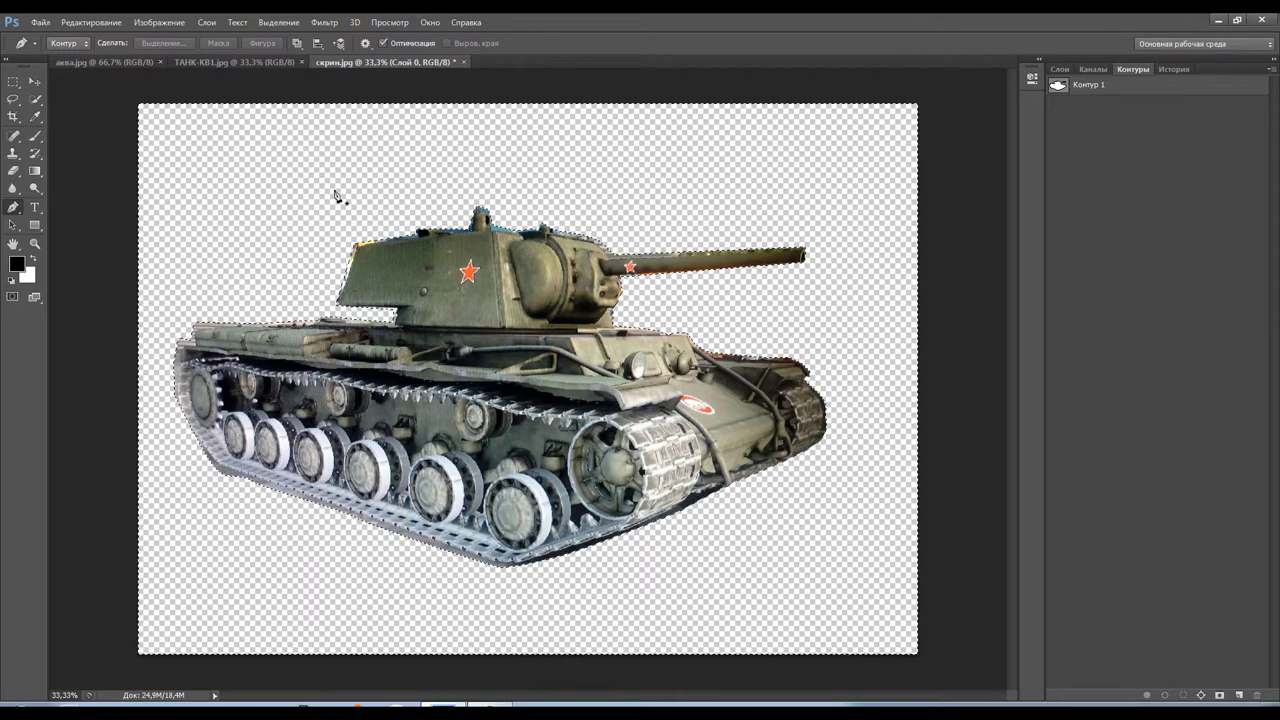
Step: Flatten the image so the tank sits on a white background, and clear the selection
{"action": "left_click", "coordinate": [1059, 70]}
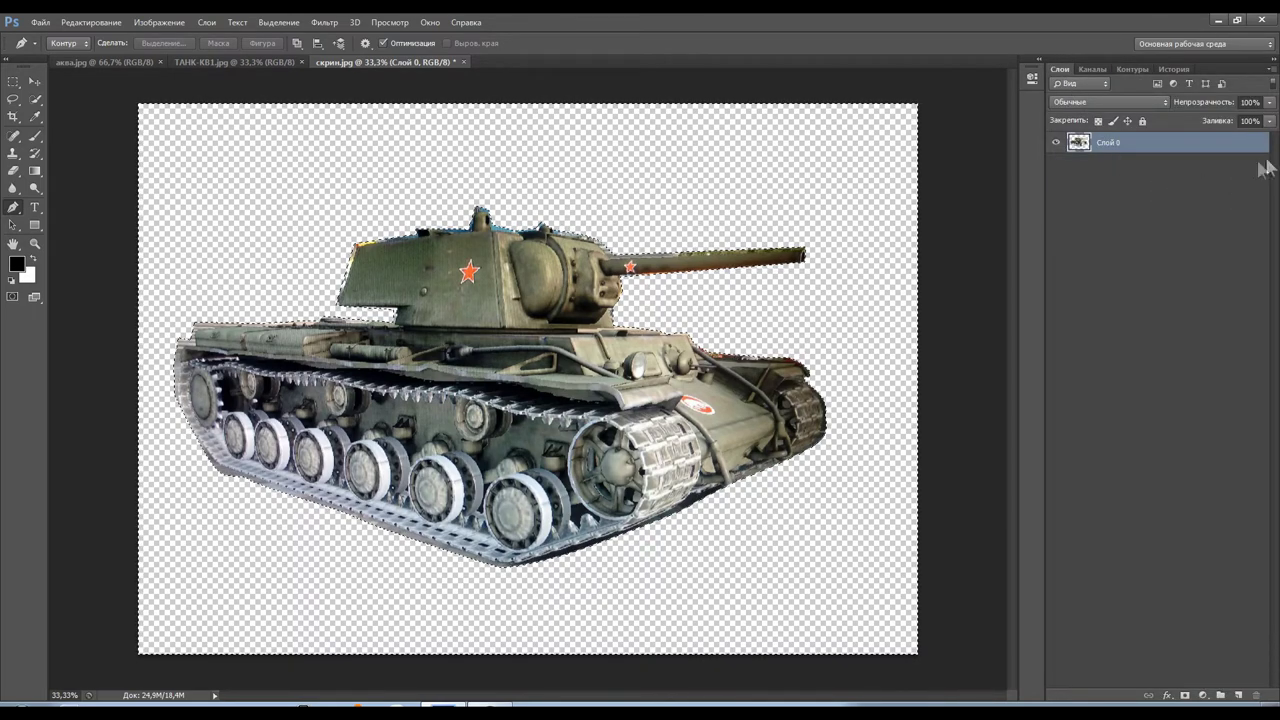
{"action": "left_click", "coordinate": [1275, 86]}
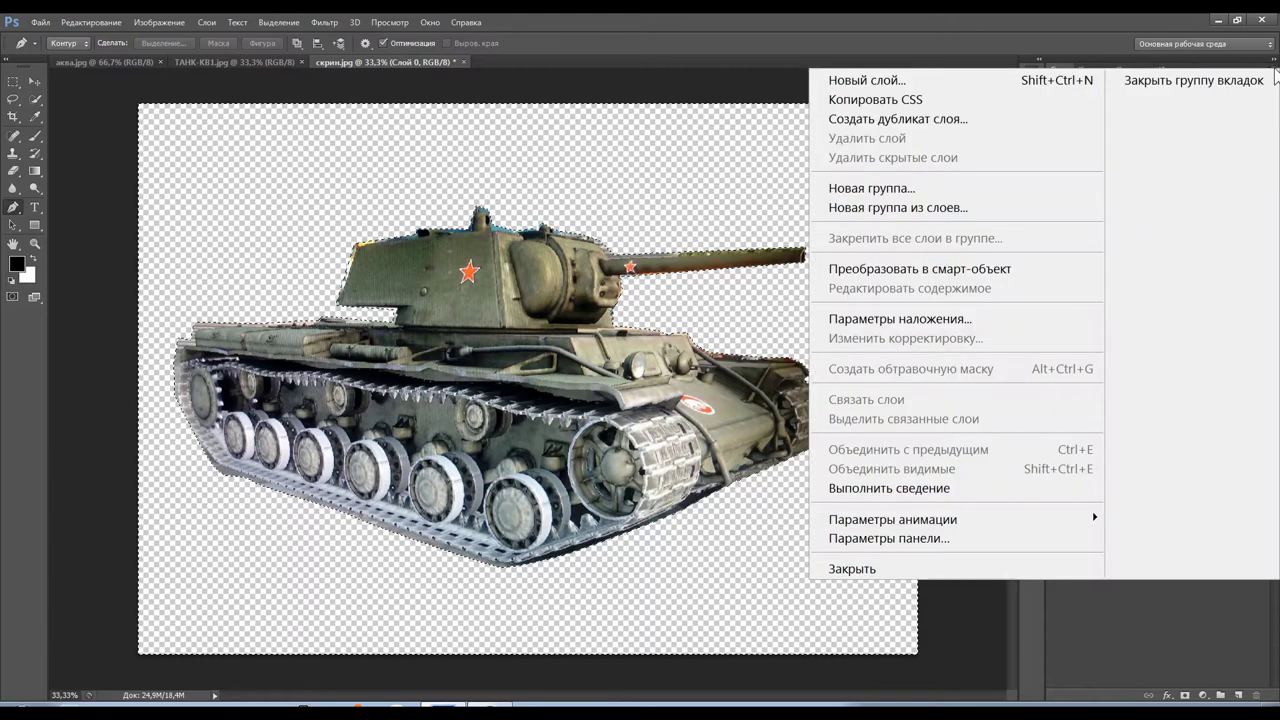
{"action": "left_click", "coordinate": [887, 494]}
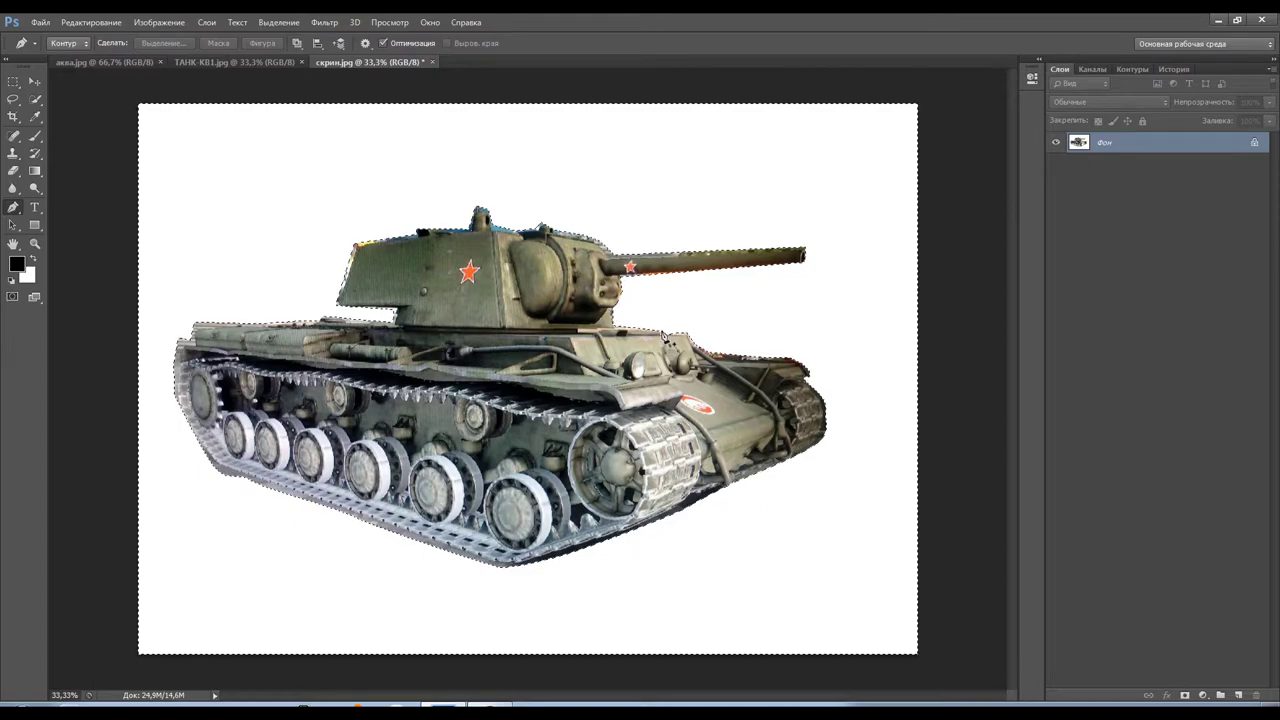
{"action": "key", "text": "ctrl+d"}
Step: Desaturate the cut-out tank image
{"action": "left_click", "coordinate": [35, 84]}
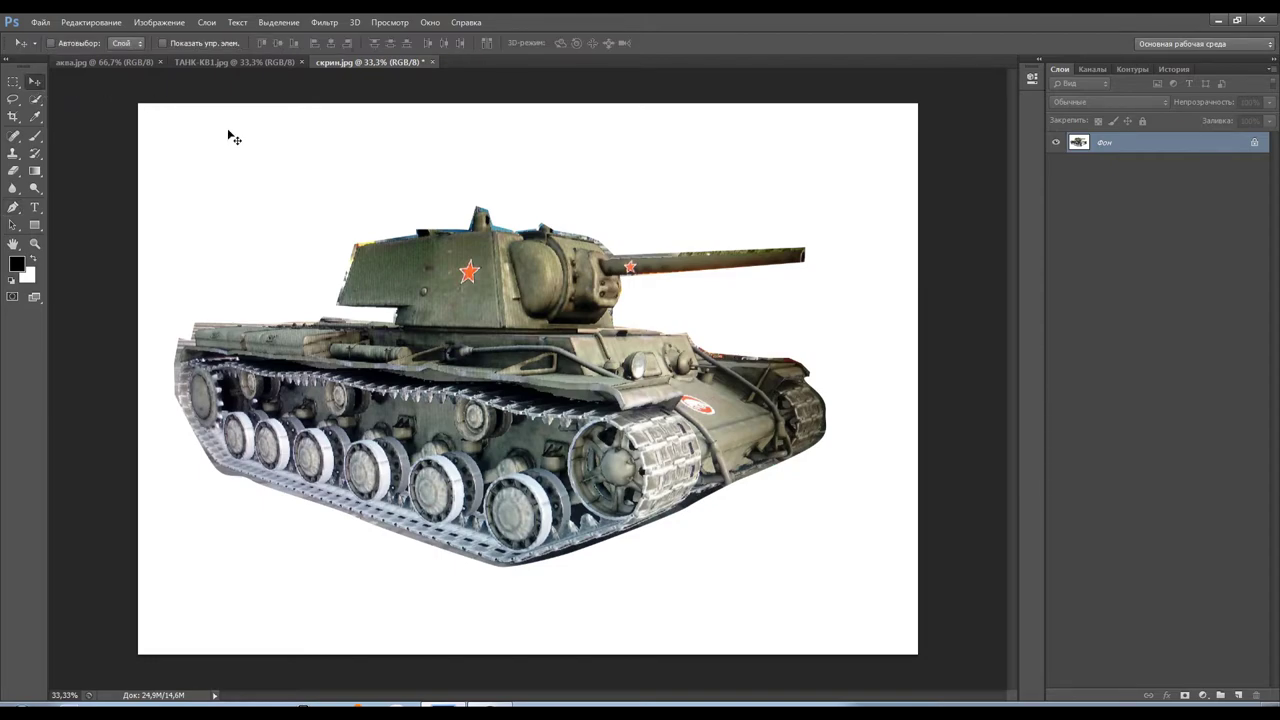
{"action": "left_click", "coordinate": [158, 24]}
{"action": "mouse_move", "coordinate": [184, 79]}
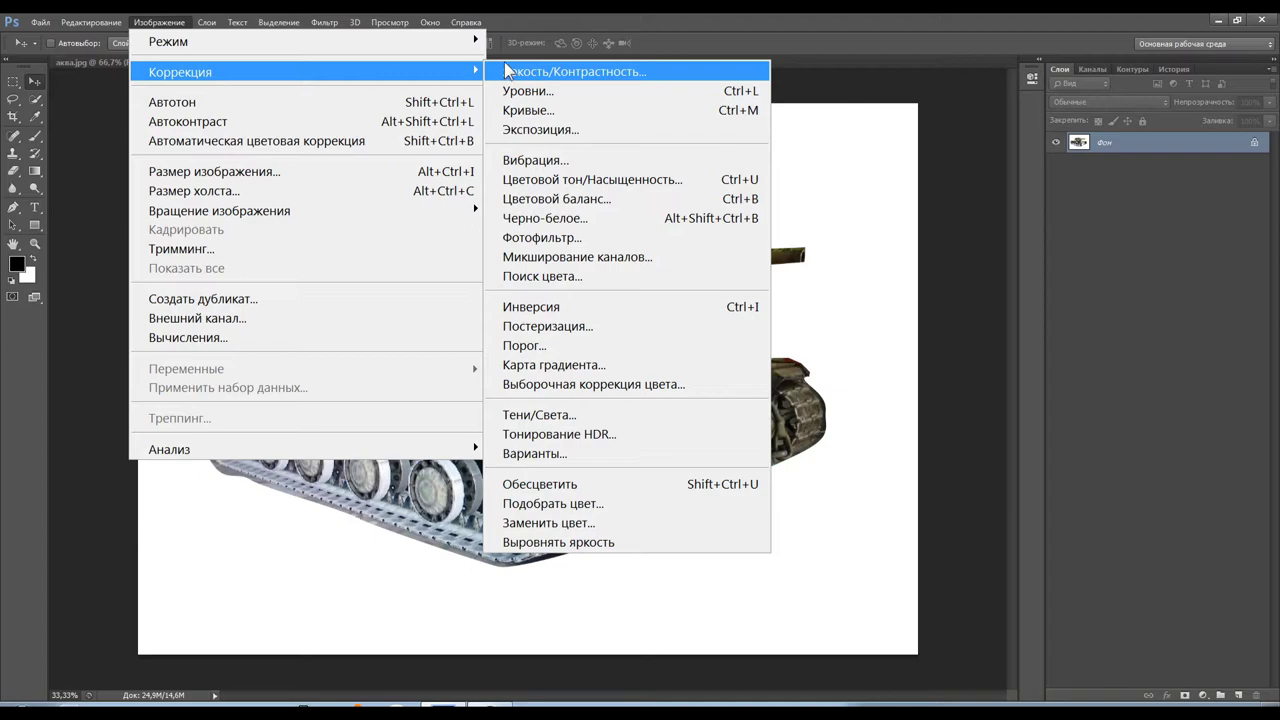
{"action": "left_click", "coordinate": [572, 486]}
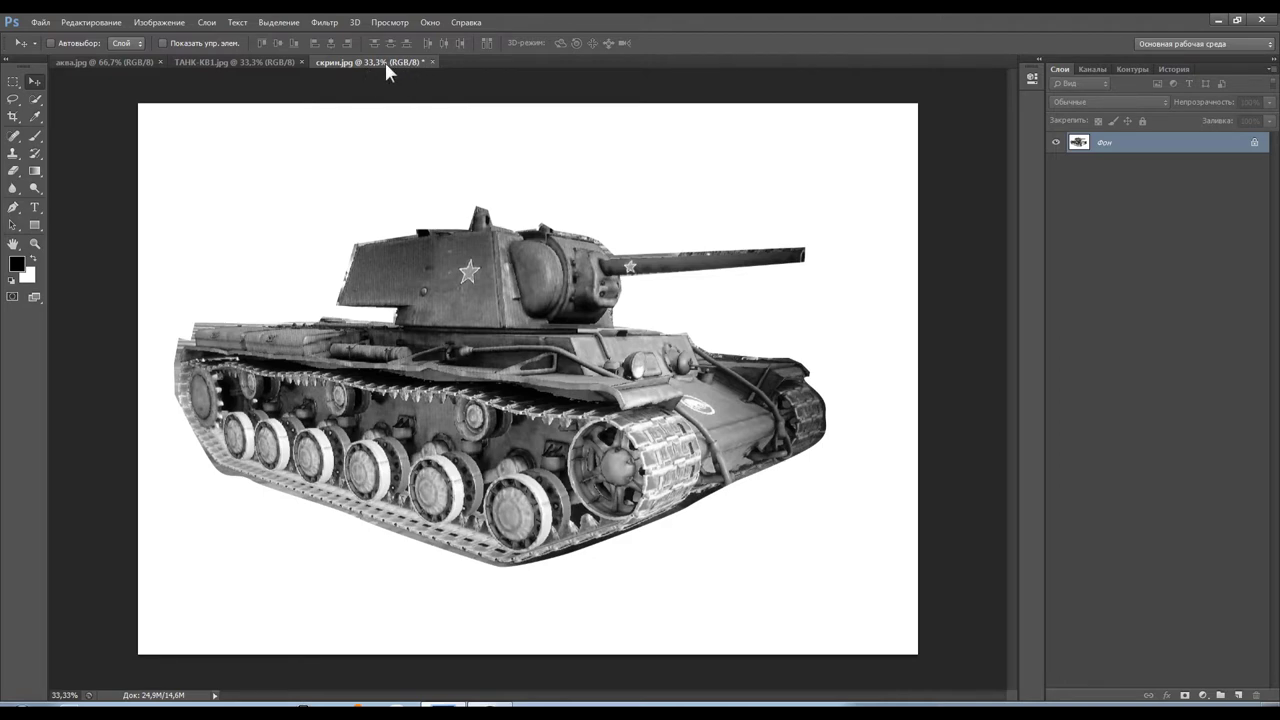
Step: Apply Brightness/Contrast to the grey tank with brightness at -41 and contrast raised slightly above 78
{"action": "left_click", "coordinate": [160, 24]}
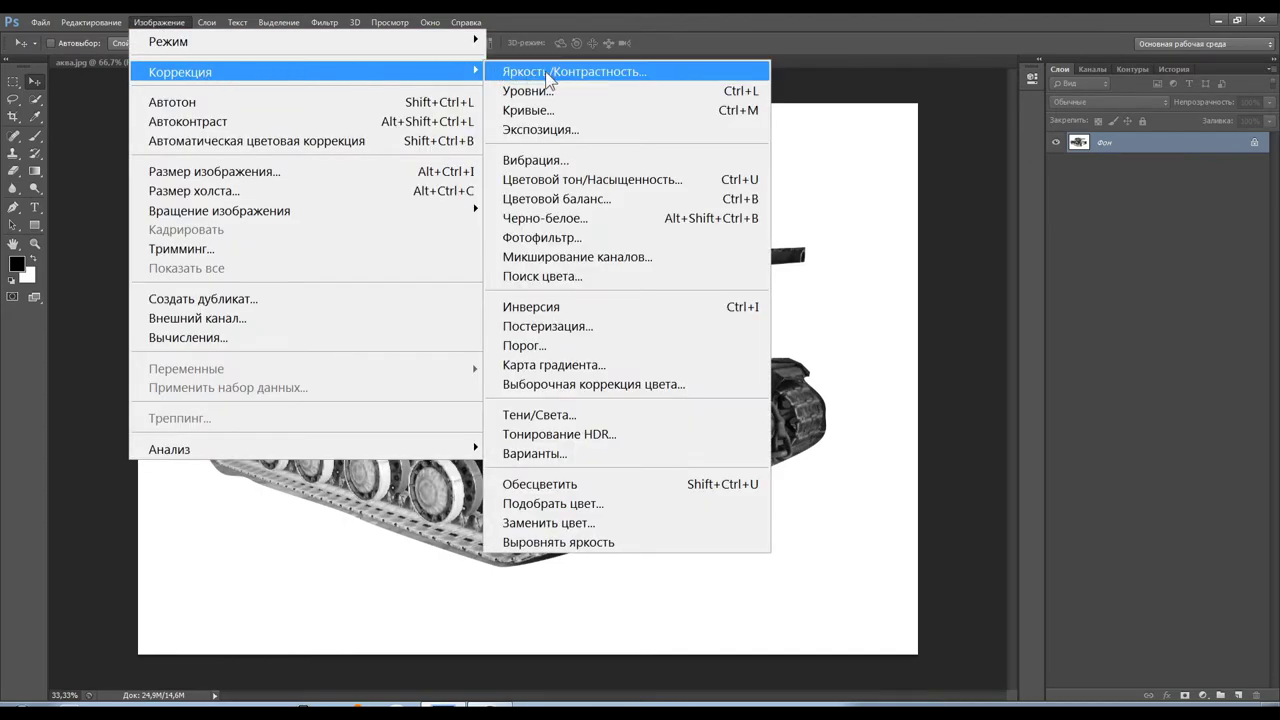
{"action": "left_click", "coordinate": [549, 80]}
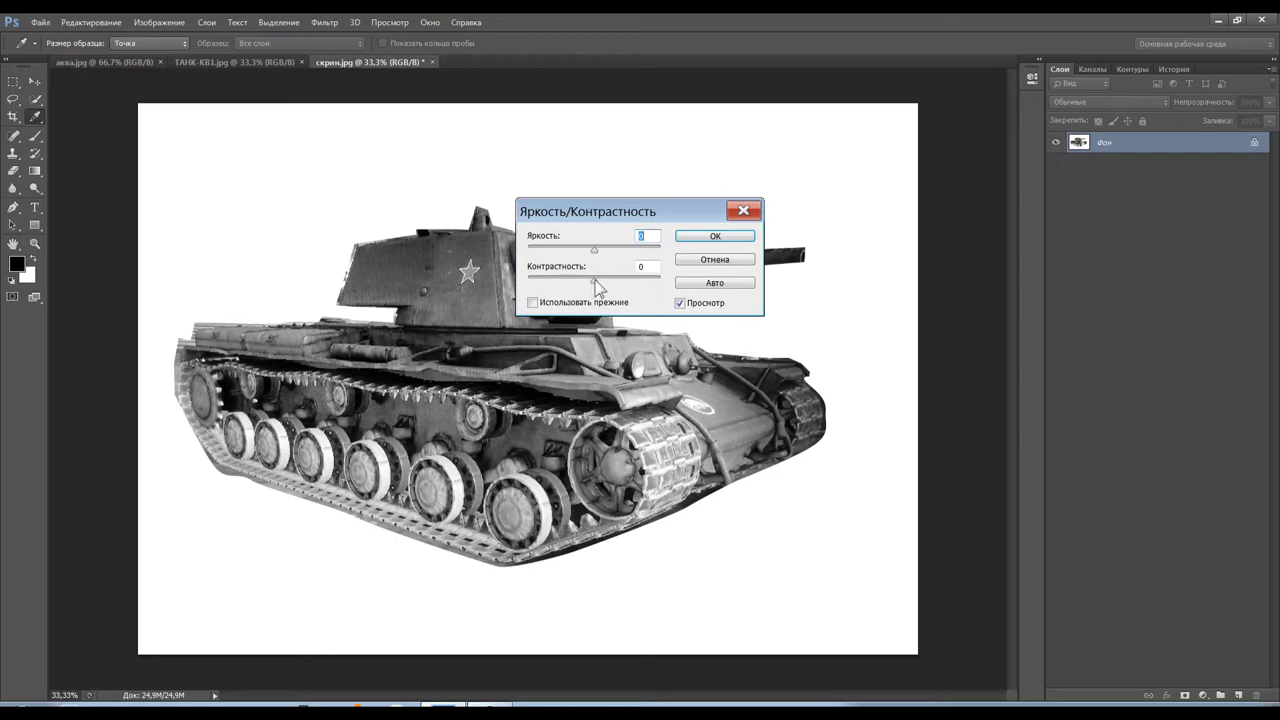
{"action": "left_click_drag", "start_coordinate": [597, 282], "coordinate": [647, 286]}
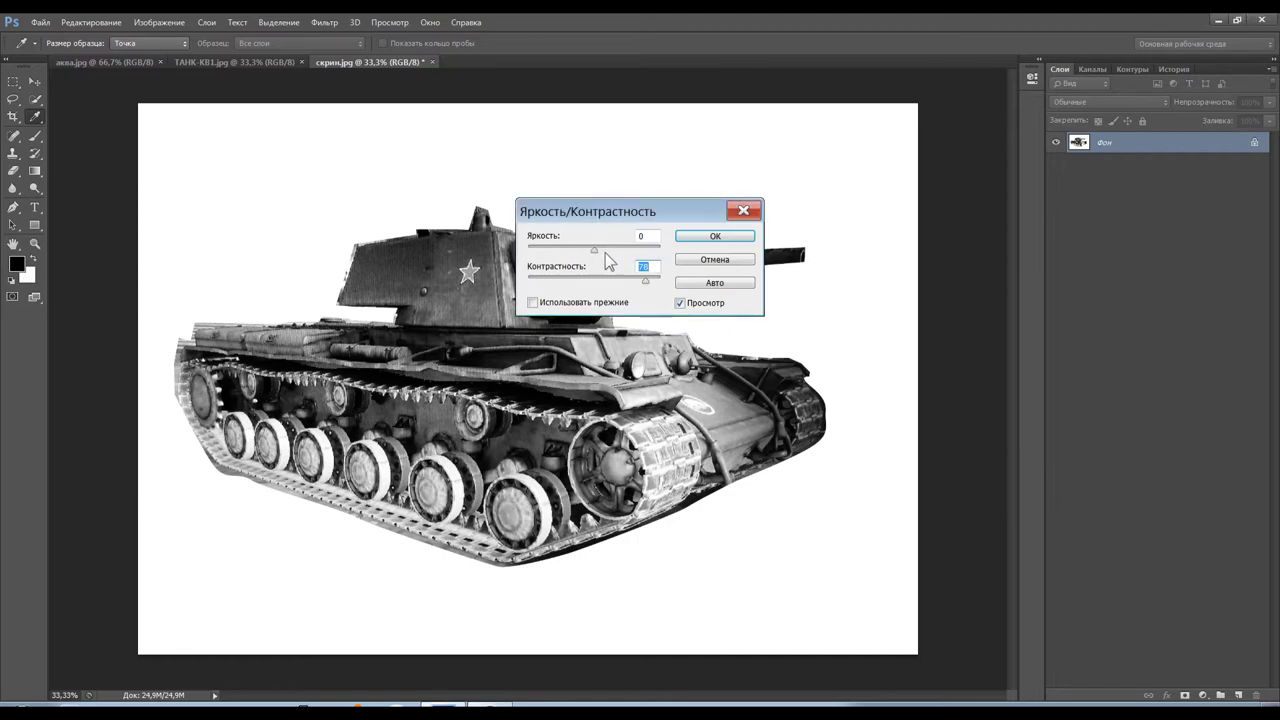
{"action": "left_click_drag", "start_coordinate": [596, 249], "coordinate": [577, 251]}
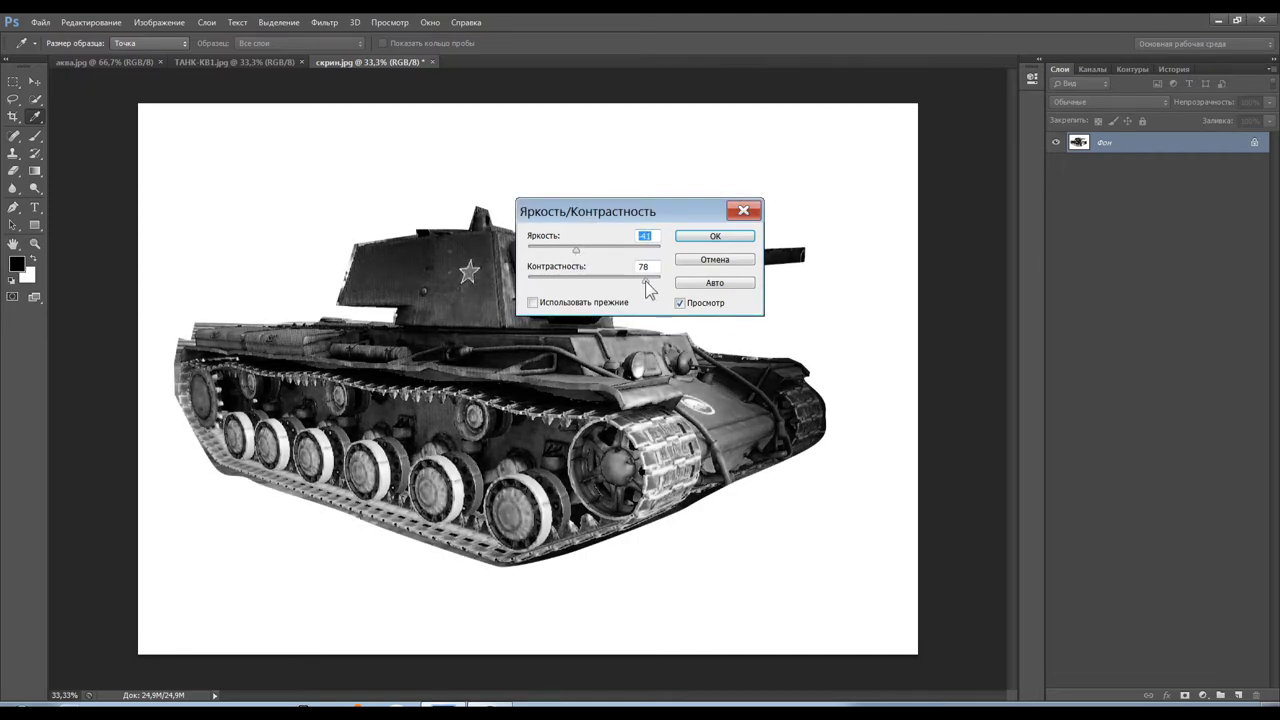
{"action": "left_click_drag", "start_coordinate": [646, 283], "coordinate": [653, 284]}
{"action": "left_click", "coordinate": [715, 238]}
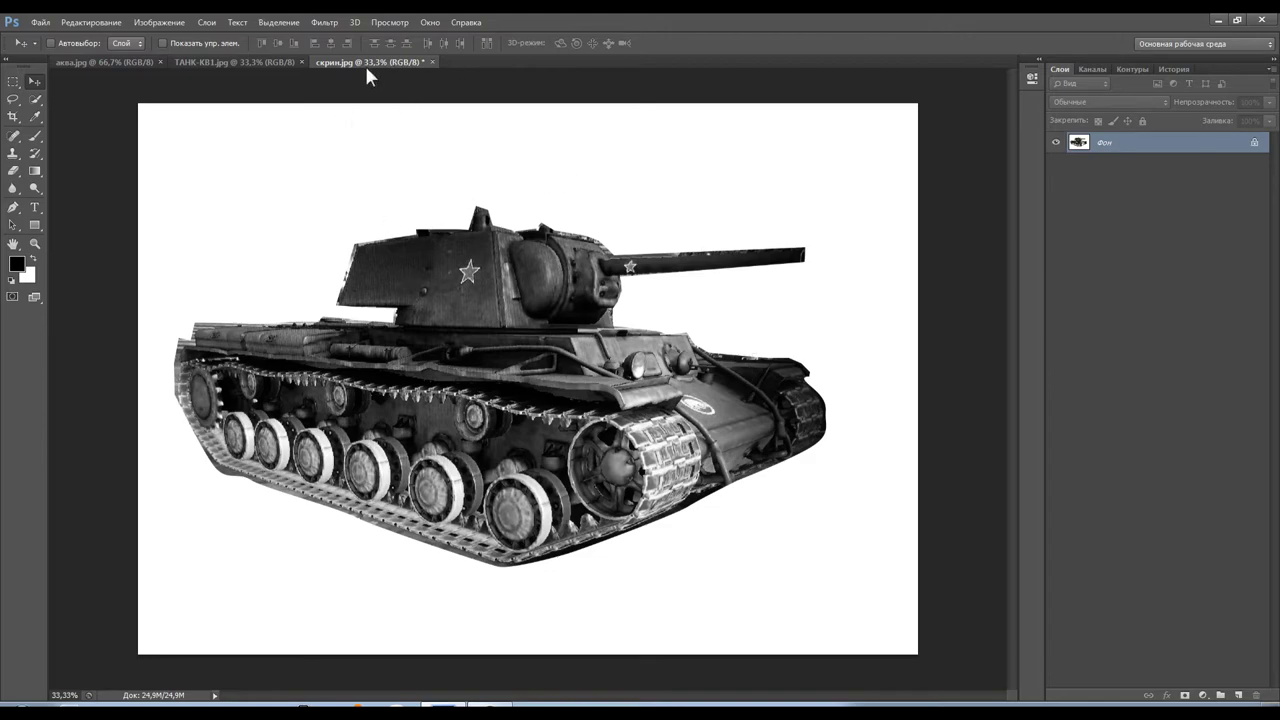
Step: Open the Filter Gallery on the tank image and choose the Glowing Edges filter from the Stylize group
{"action": "left_click", "coordinate": [323, 23]}
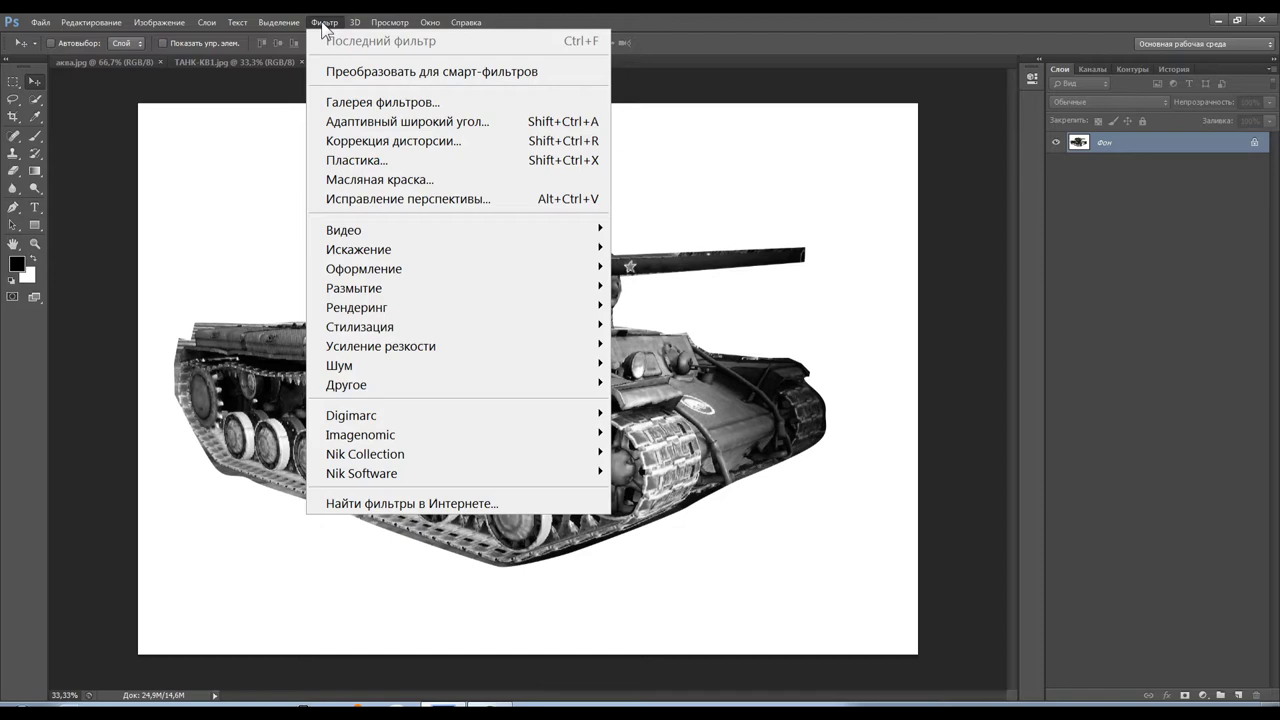
{"action": "left_click", "coordinate": [365, 104]}
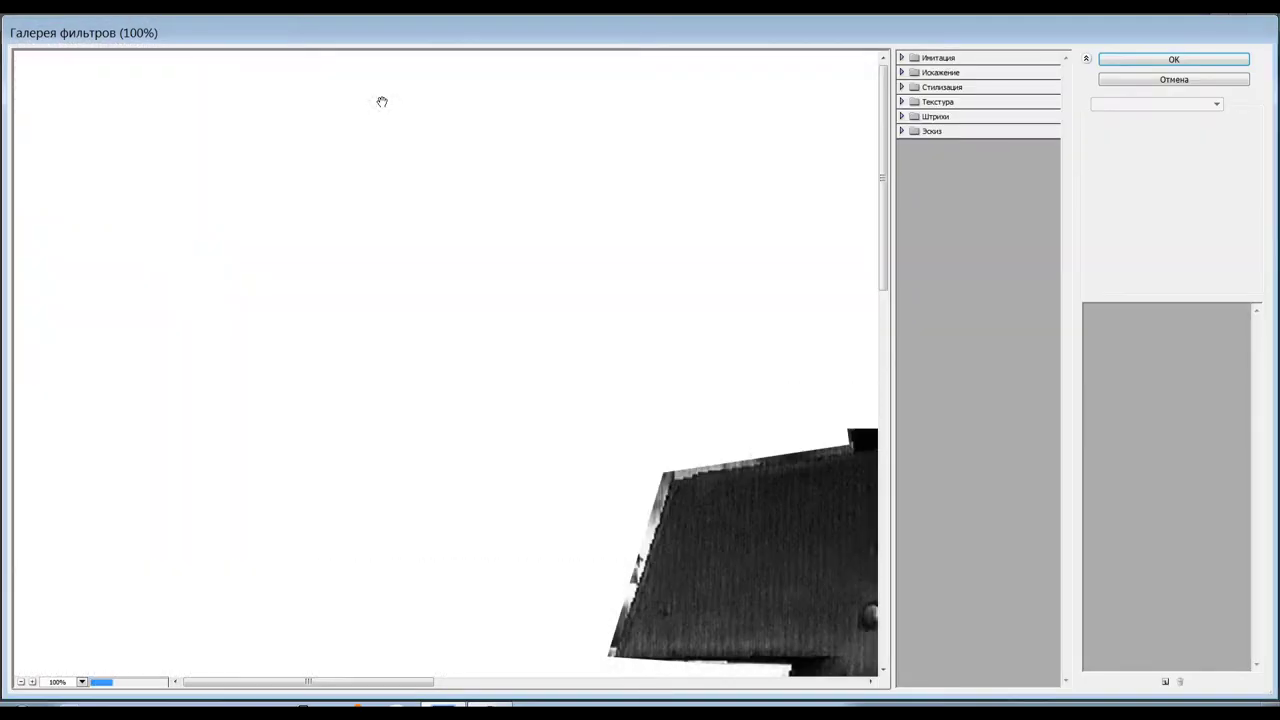
{"action": "left_click_drag", "start_coordinate": [805, 592], "coordinate": [431, 376]}
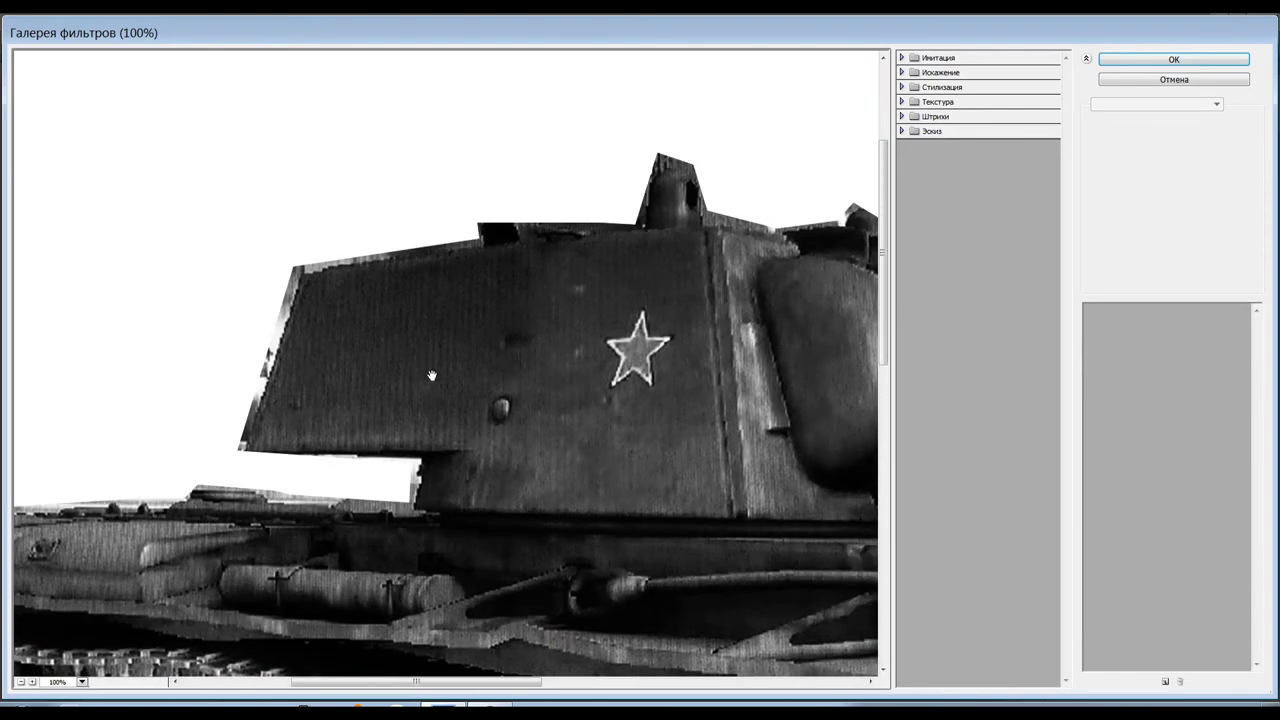
{"action": "left_click", "coordinate": [20, 682]}
{"action": "left_click", "coordinate": [20, 682]}
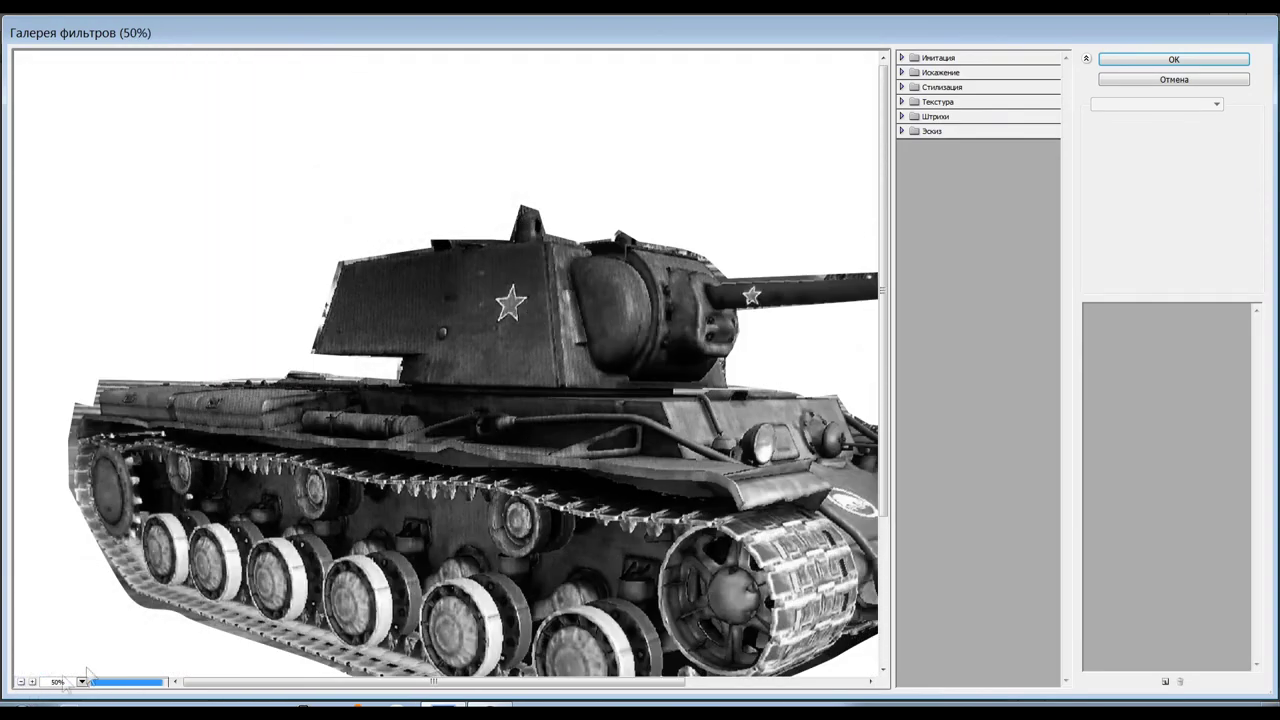
{"action": "left_click_drag", "start_coordinate": [448, 518], "coordinate": [371, 444]}
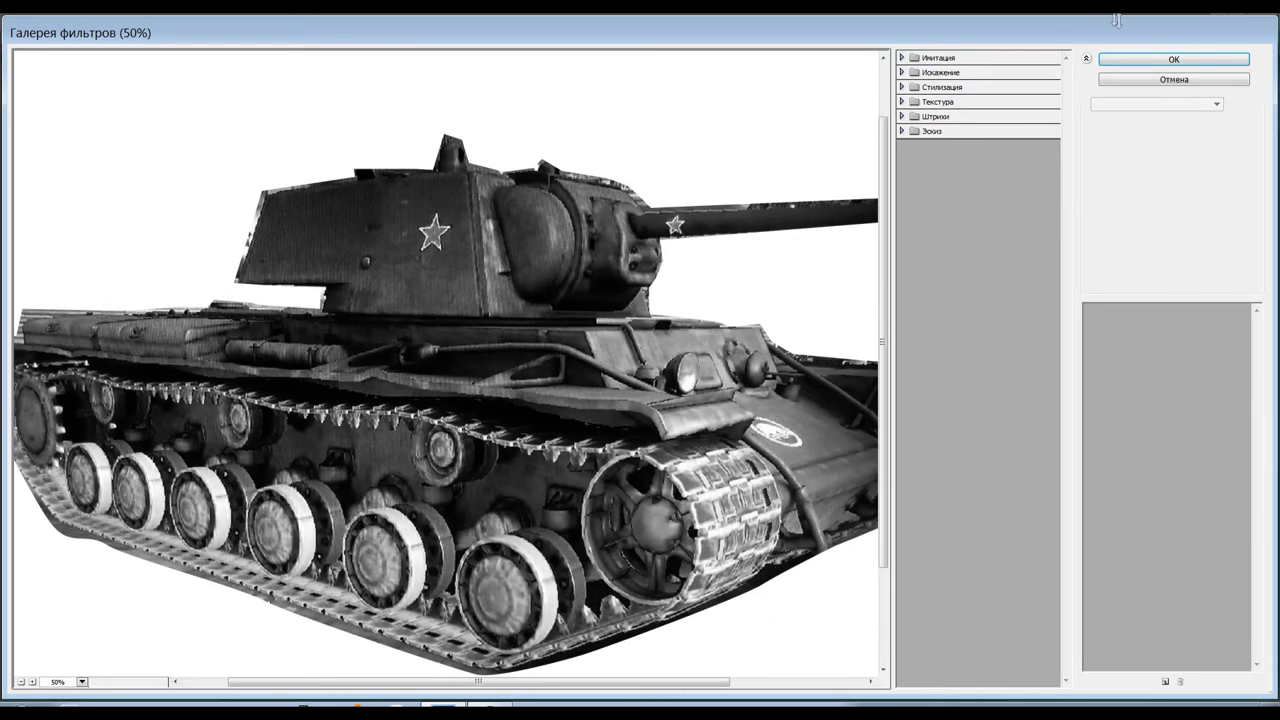
{"action": "left_click", "coordinate": [903, 131]}
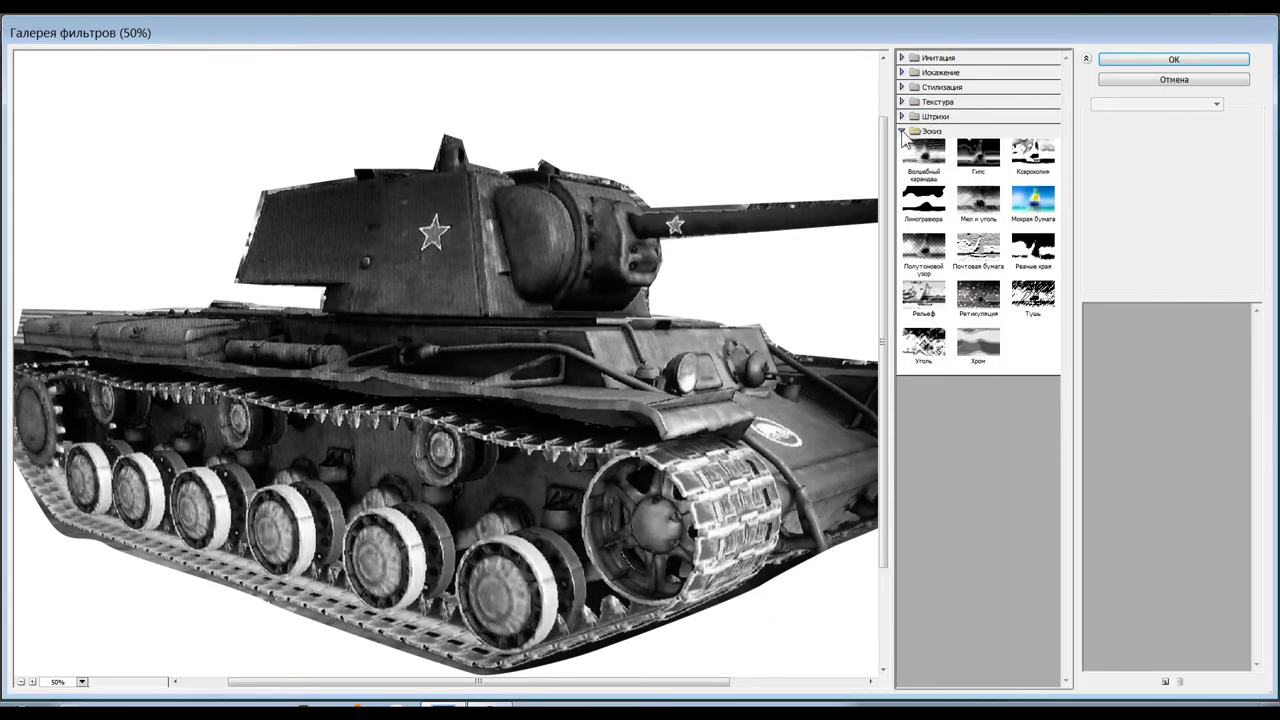
{"action": "left_click", "coordinate": [902, 116]}
{"action": "left_click", "coordinate": [902, 102]}
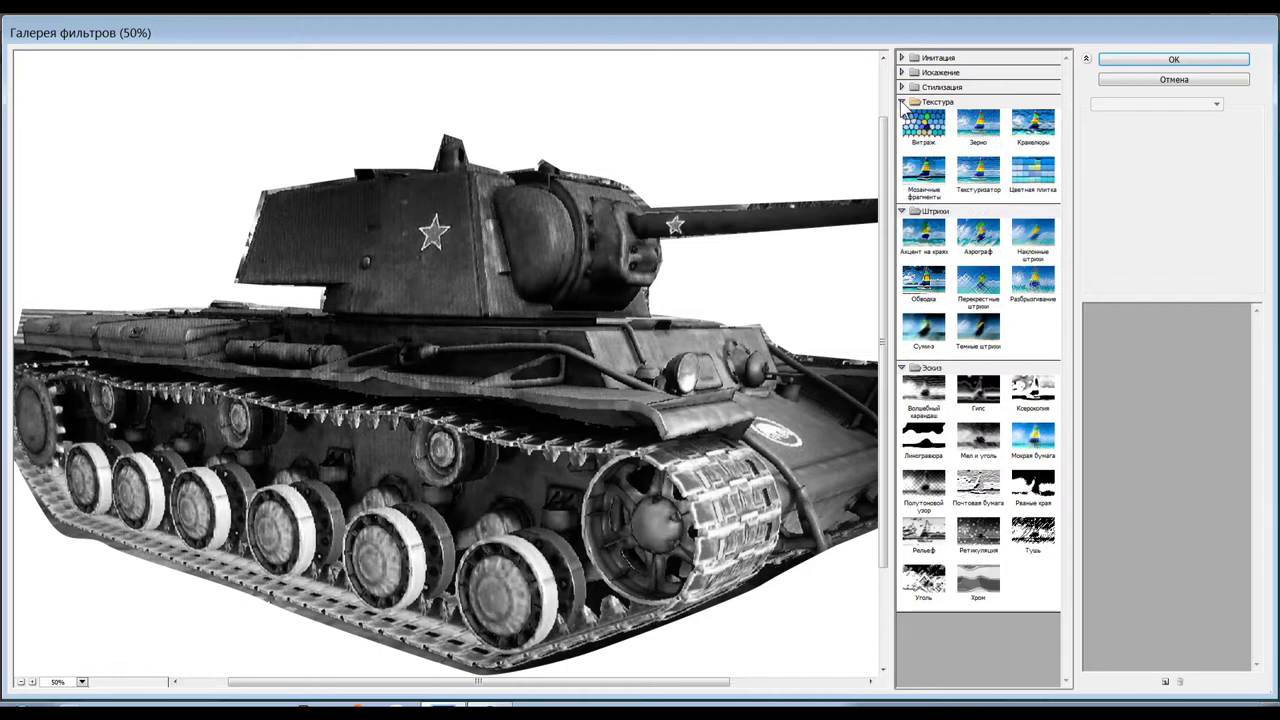
{"action": "left_click", "coordinate": [902, 88]}
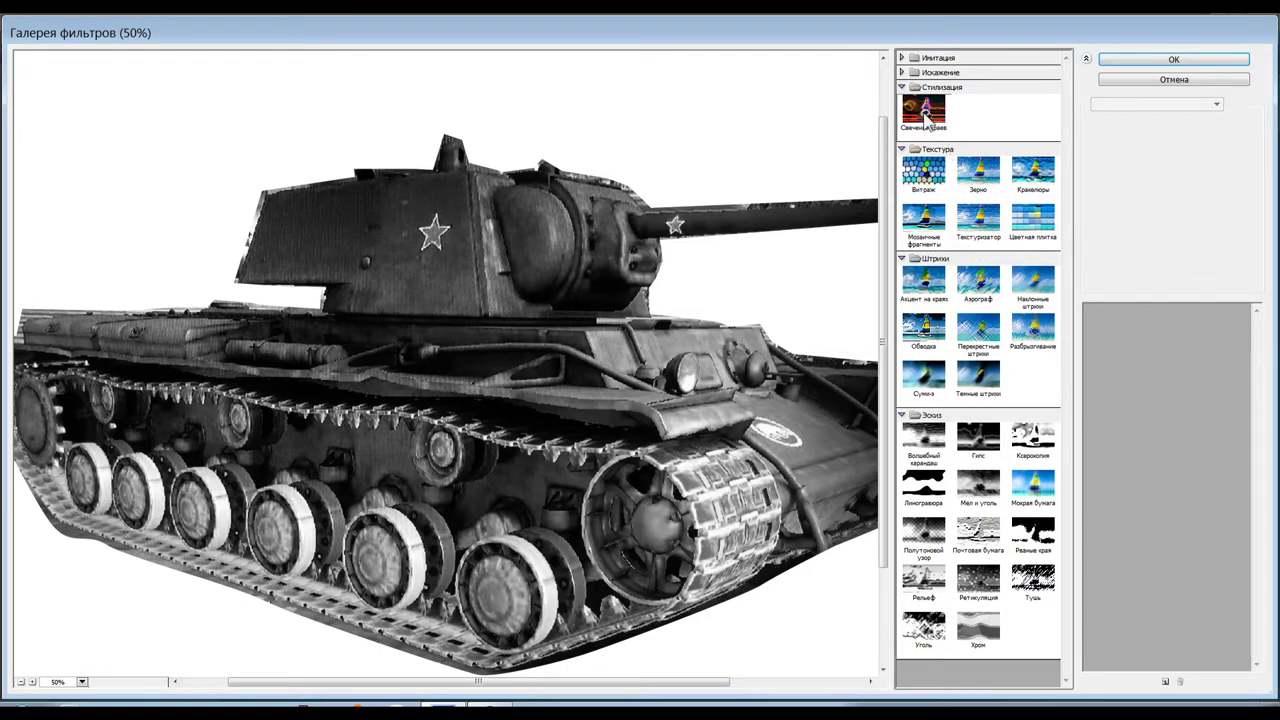
{"action": "left_click", "coordinate": [925, 116]}
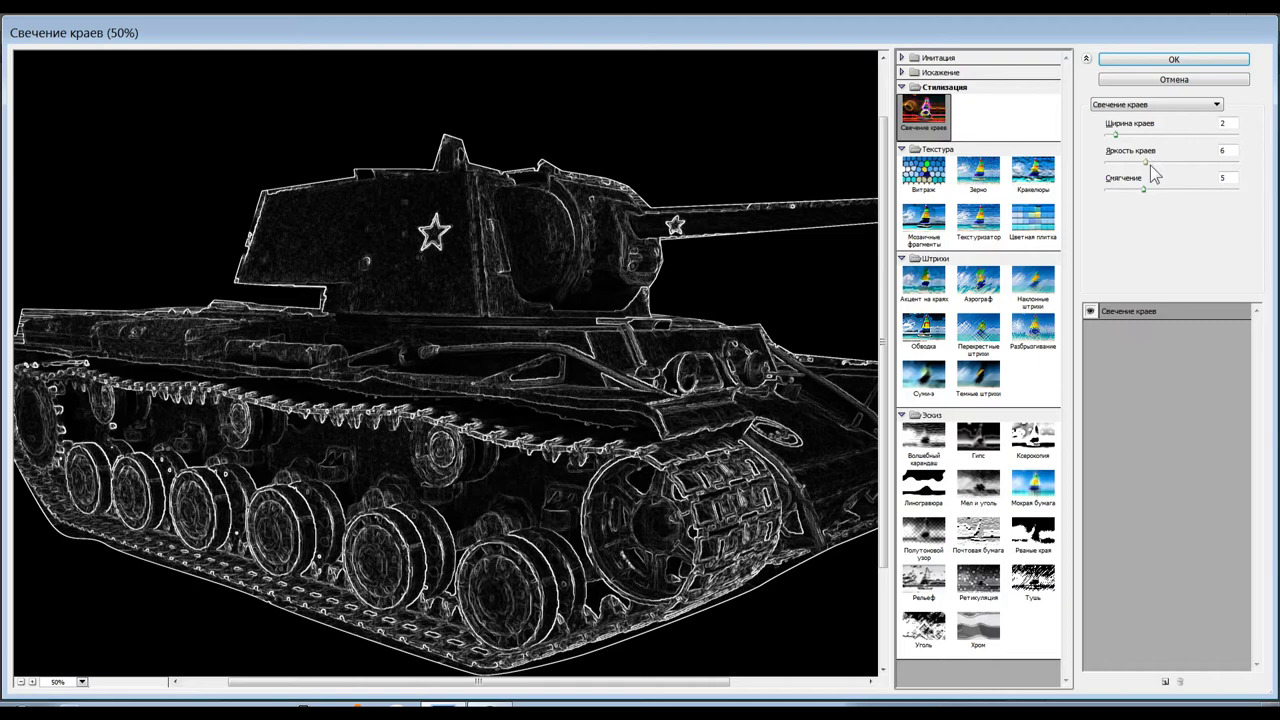
Step: Apply Glowing Edges with edge width 2, edge brightness 7 and smoothness 6
{"action": "left_click_drag", "start_coordinate": [1149, 162], "coordinate": [1152, 192]}
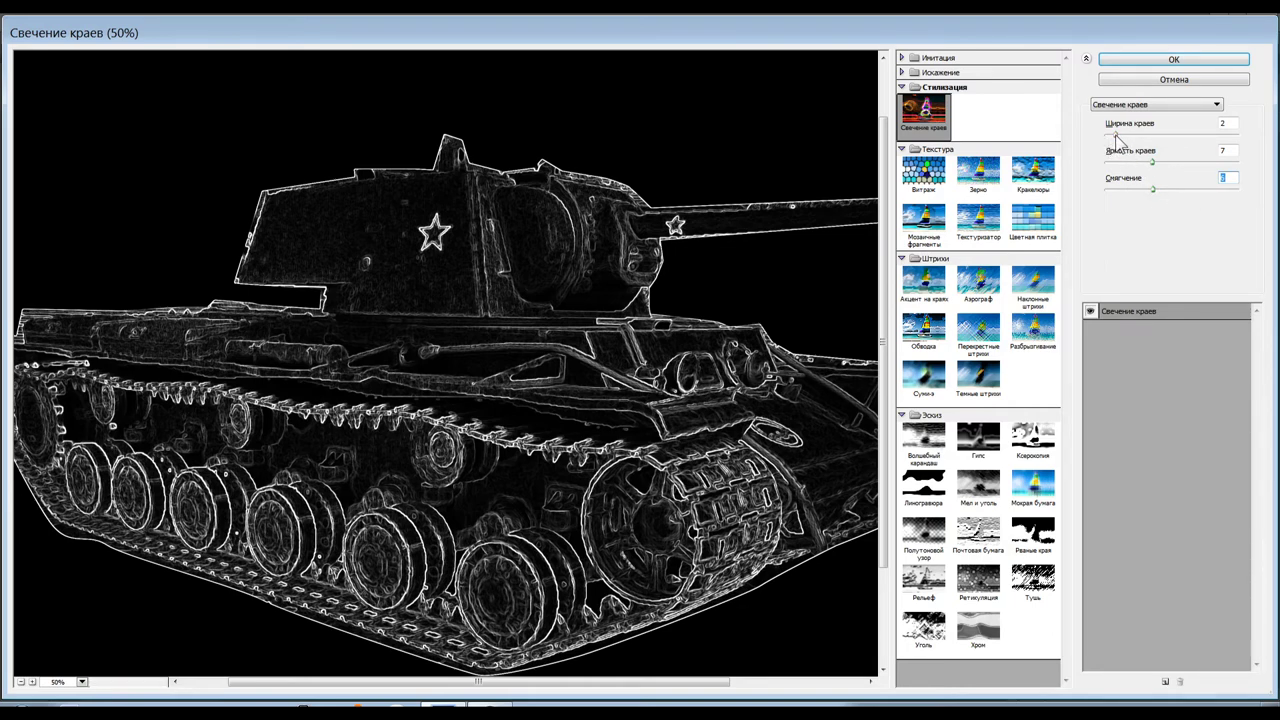
{"action": "mouse_move", "coordinate": [1116, 143]}
{"action": "left_mouse_down"}
{"action": "mouse_move", "coordinate": [1157, 146]}
{"action": "mouse_move", "coordinate": [1117, 143]}
{"action": "left_mouse_up"}
{"action": "left_click", "coordinate": [1250, 170]}
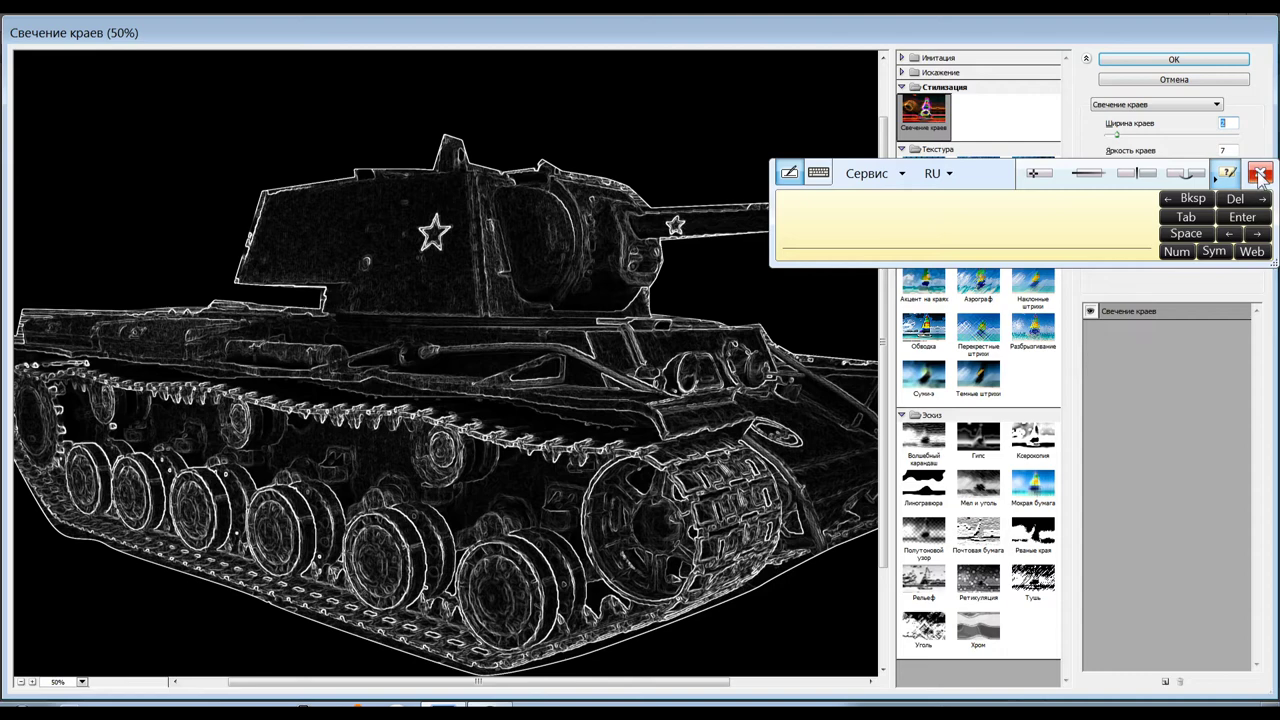
{"action": "left_click", "coordinate": [1259, 174]}
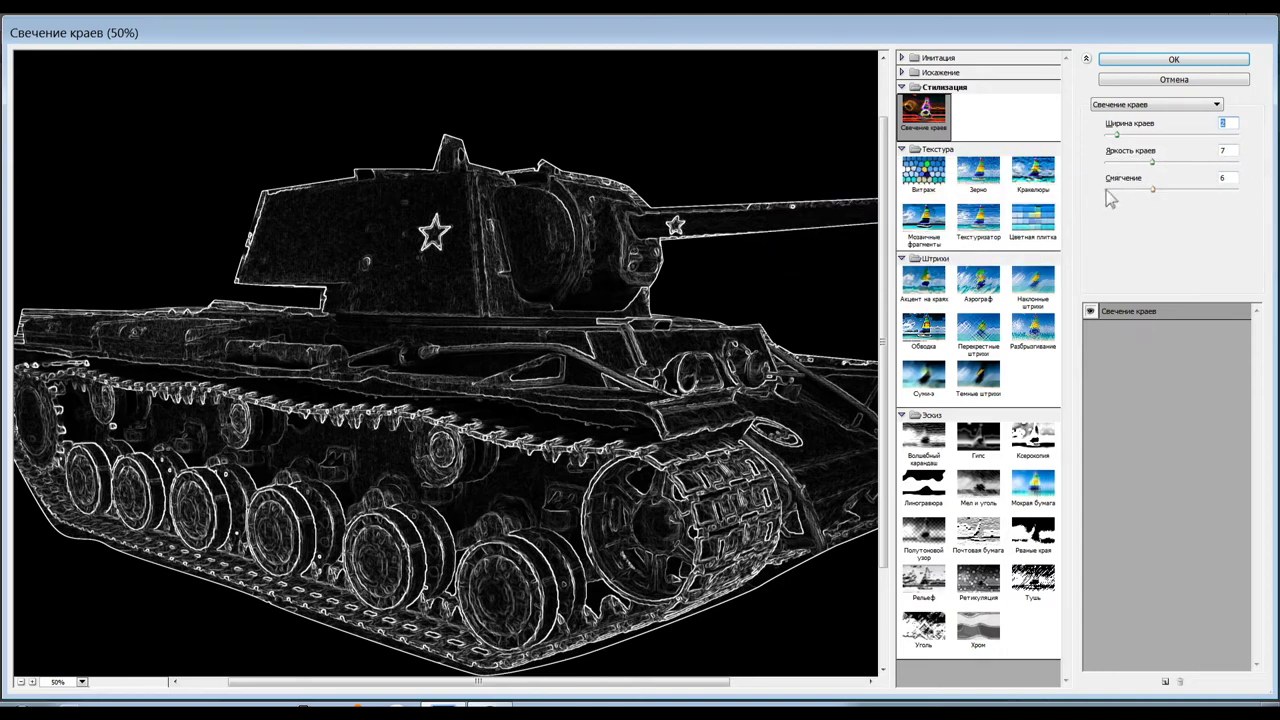
{"action": "left_click", "coordinate": [1120, 64]}
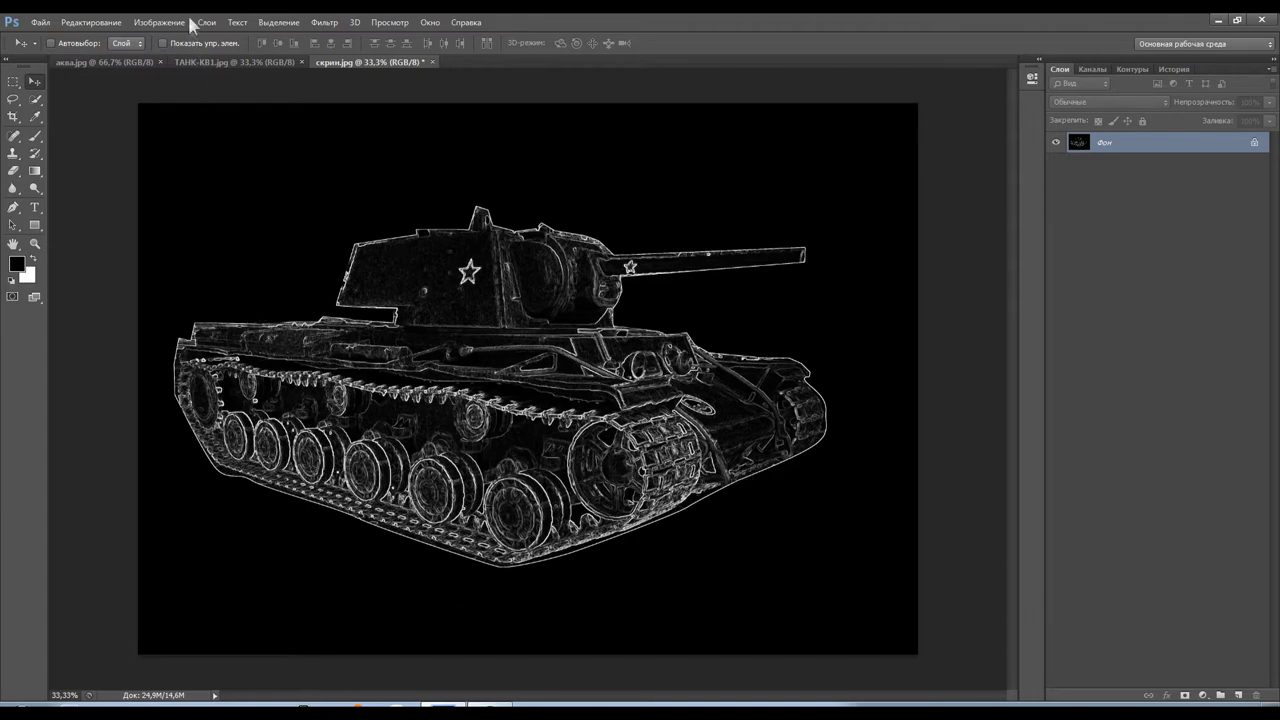
Step: Invert the image to turn the glowing outlines into dark lines on white
{"action": "left_click", "coordinate": [160, 23]}
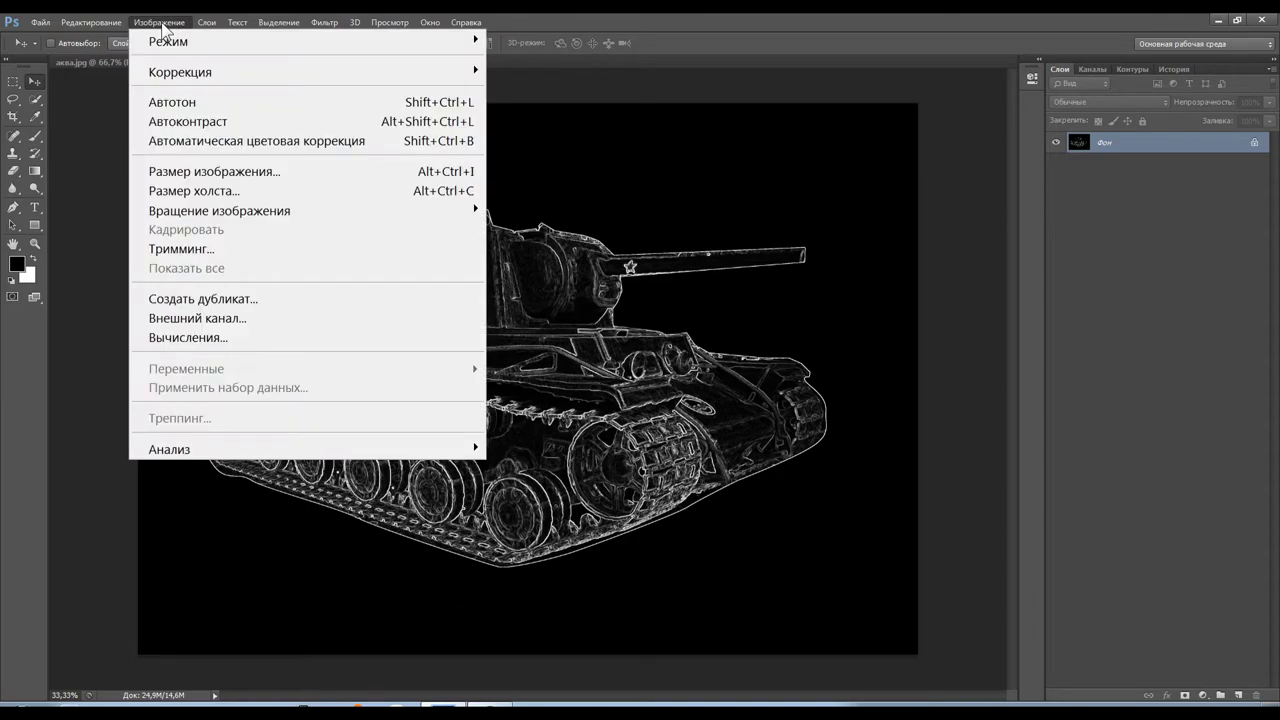
{"action": "mouse_move", "coordinate": [163, 72]}
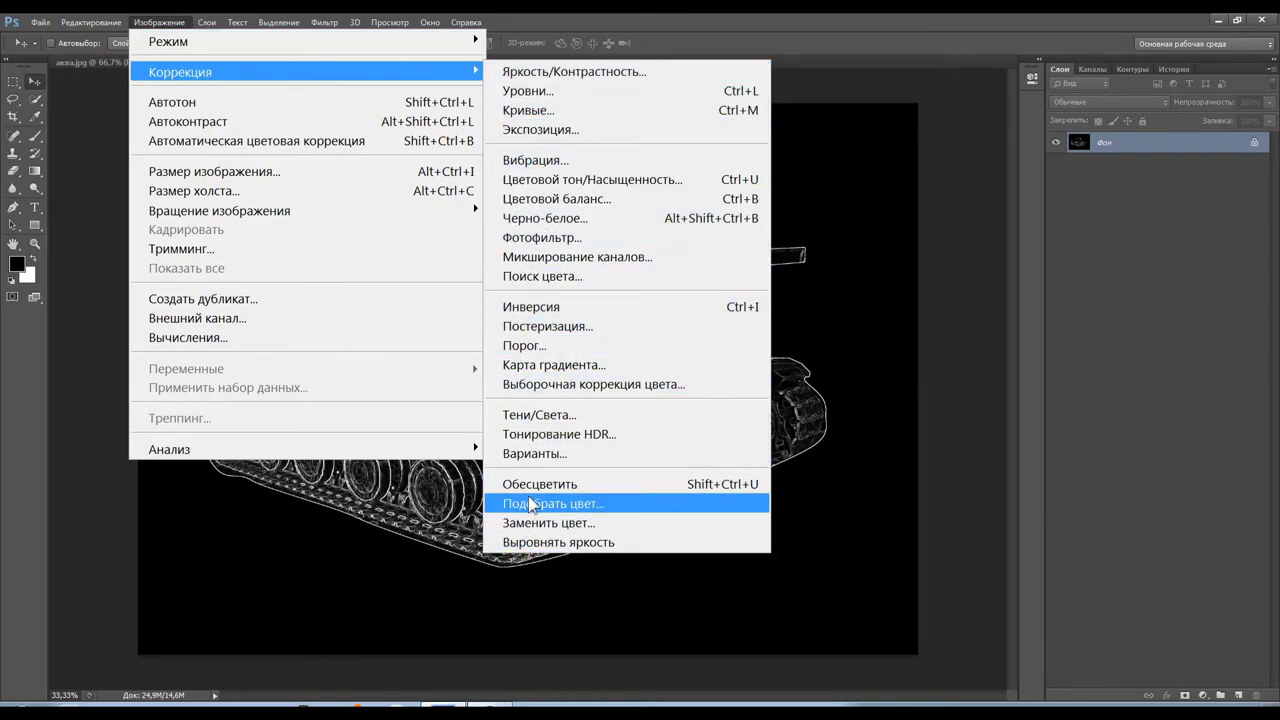
{"action": "left_click", "coordinate": [541, 315]}
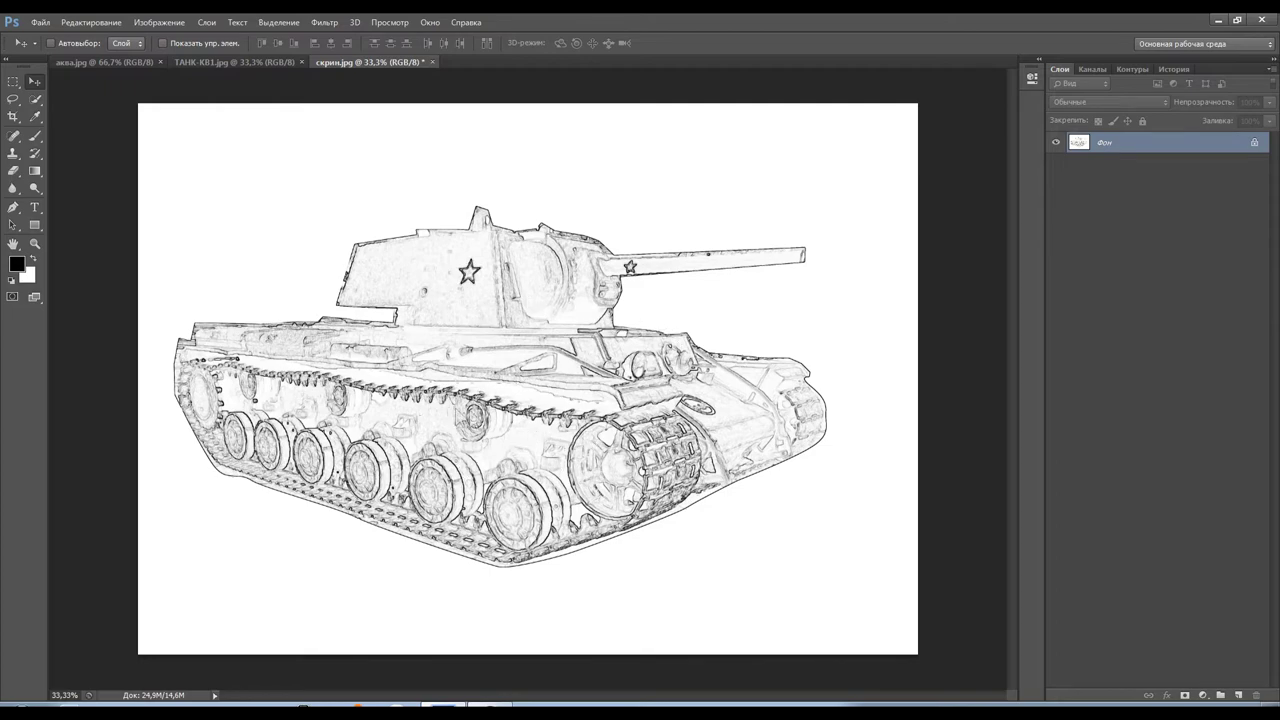
Step: Sharpen the line drawing with the Sharpen filter, followed by the Sharpen Edges filter
{"action": "left_click", "coordinate": [324, 24]}
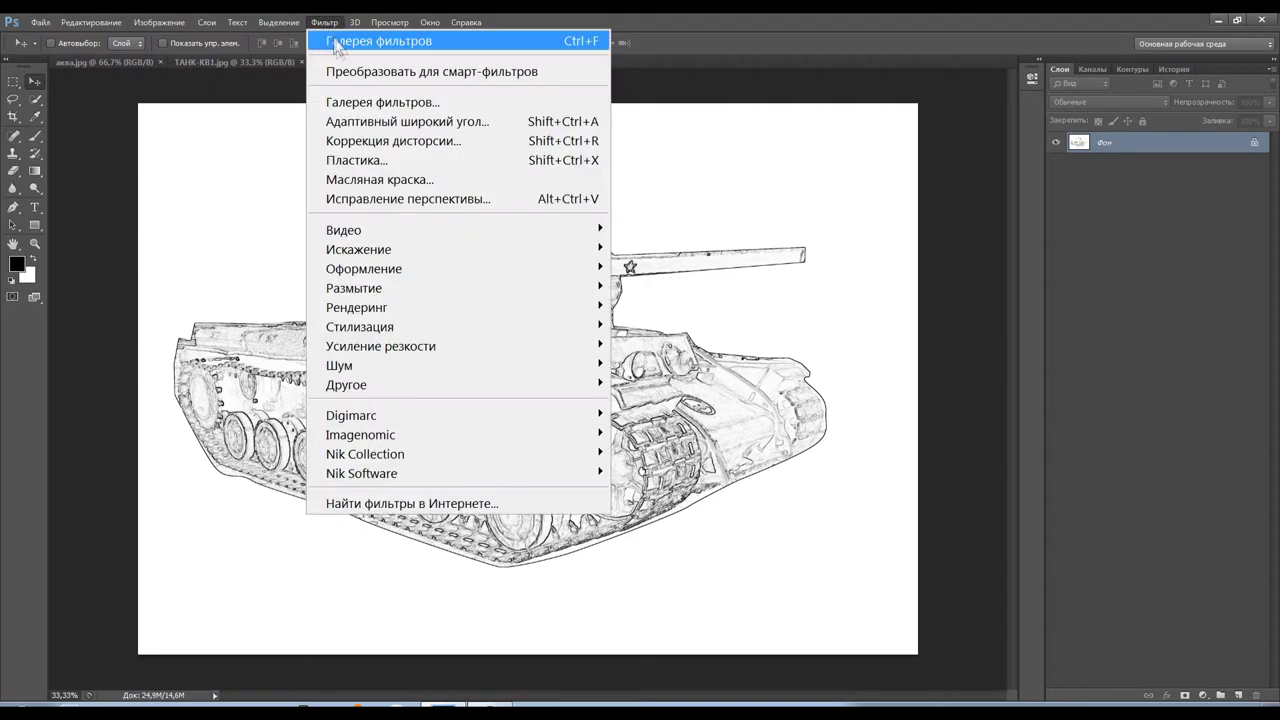
{"action": "mouse_move", "coordinate": [436, 352]}
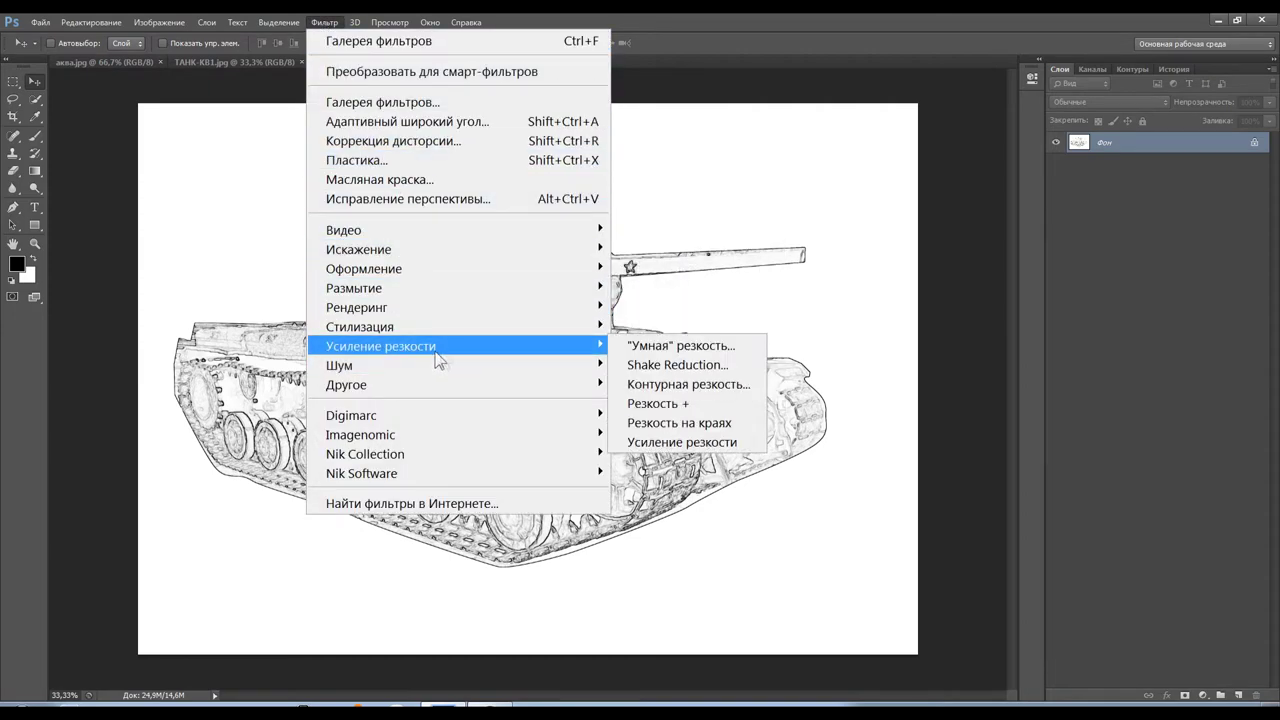
{"action": "left_click", "coordinate": [651, 443]}
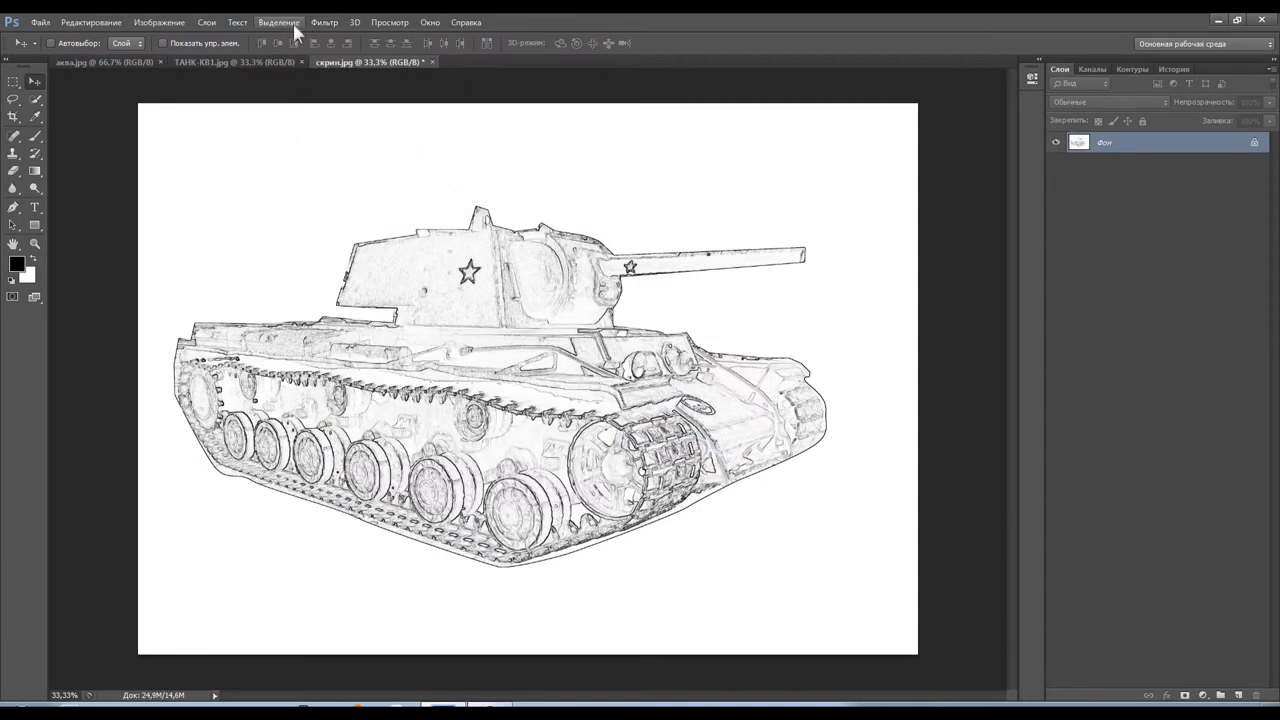
{"action": "left_click", "coordinate": [324, 23]}
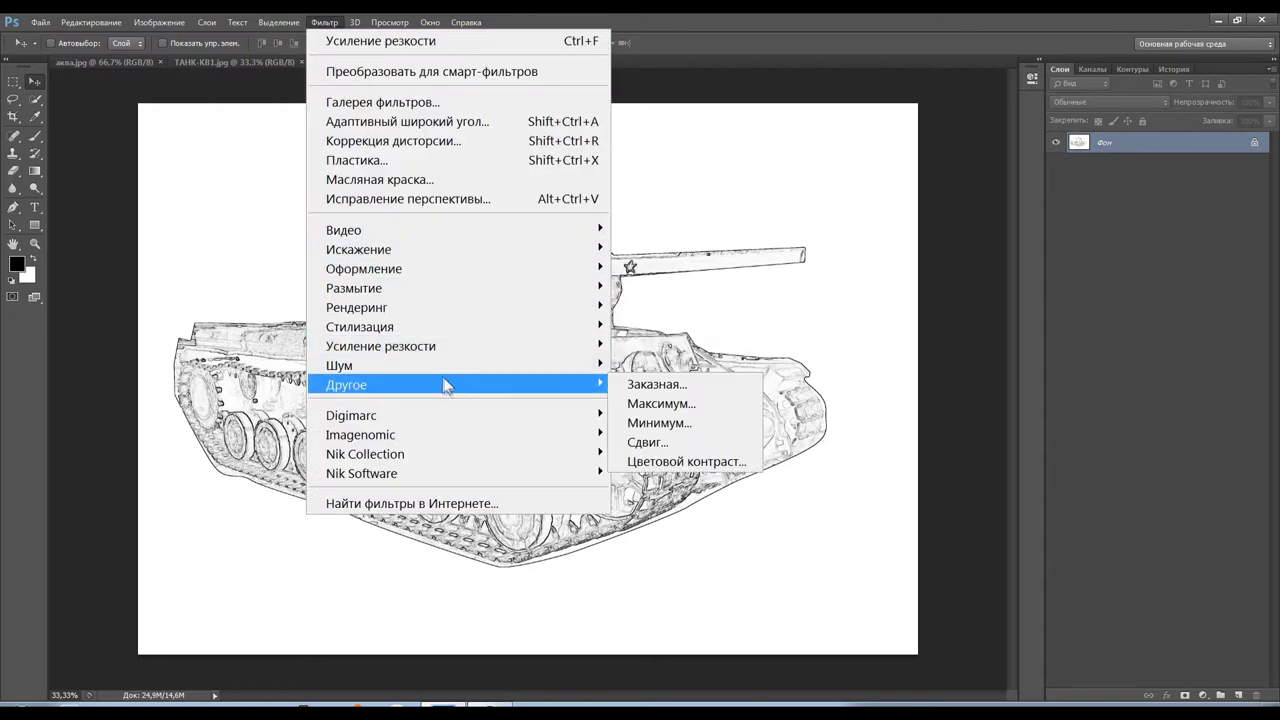
{"action": "mouse_move", "coordinate": [560, 327]}
{"action": "mouse_move", "coordinate": [585, 345]}
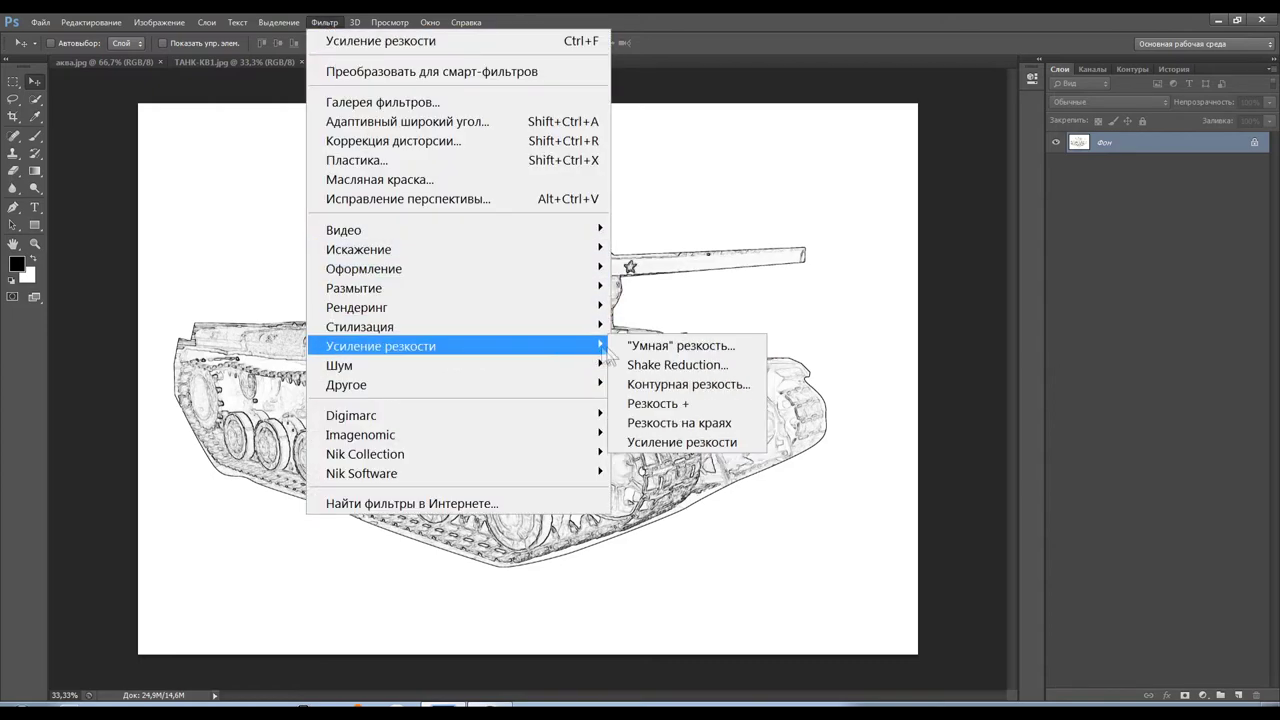
{"action": "left_click", "coordinate": [664, 428]}
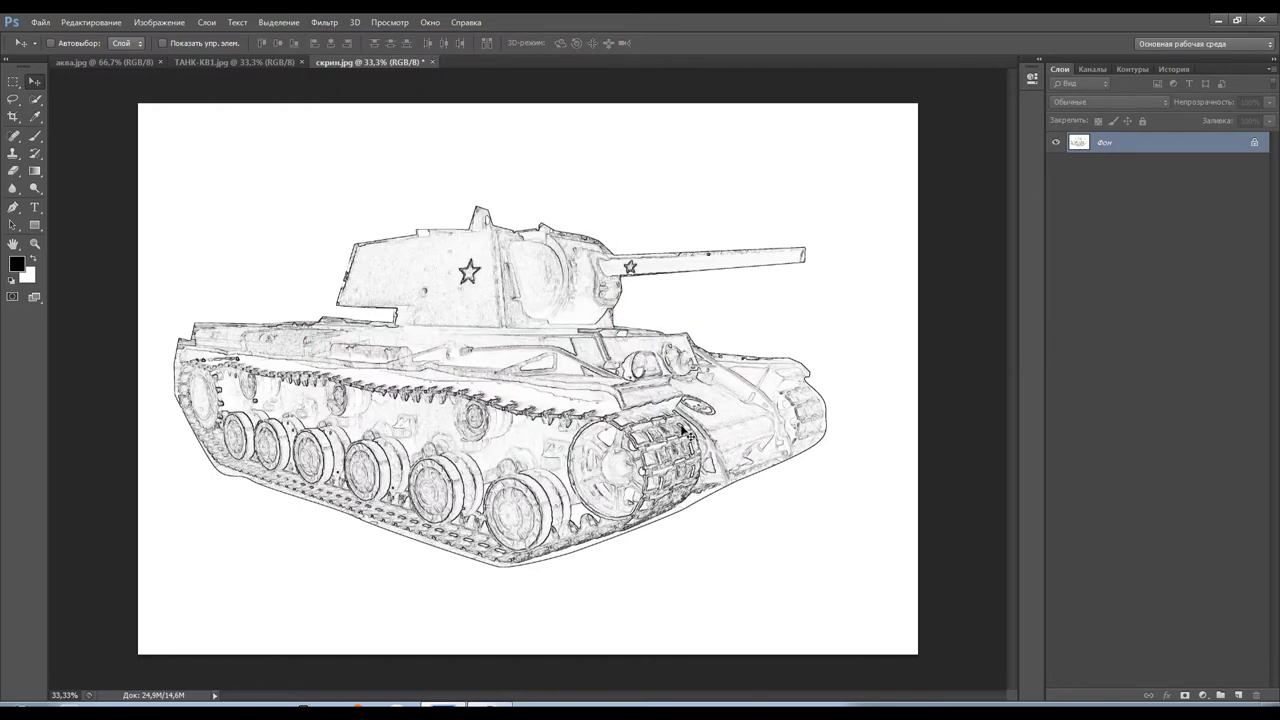
Step: Apply Brightness/Contrast to the line drawing with brightness 29 and contrast 23
{"action": "left_click", "coordinate": [157, 22]}
{"action": "mouse_move", "coordinate": [188, 72]}
{"action": "left_click", "coordinate": [545, 72]}
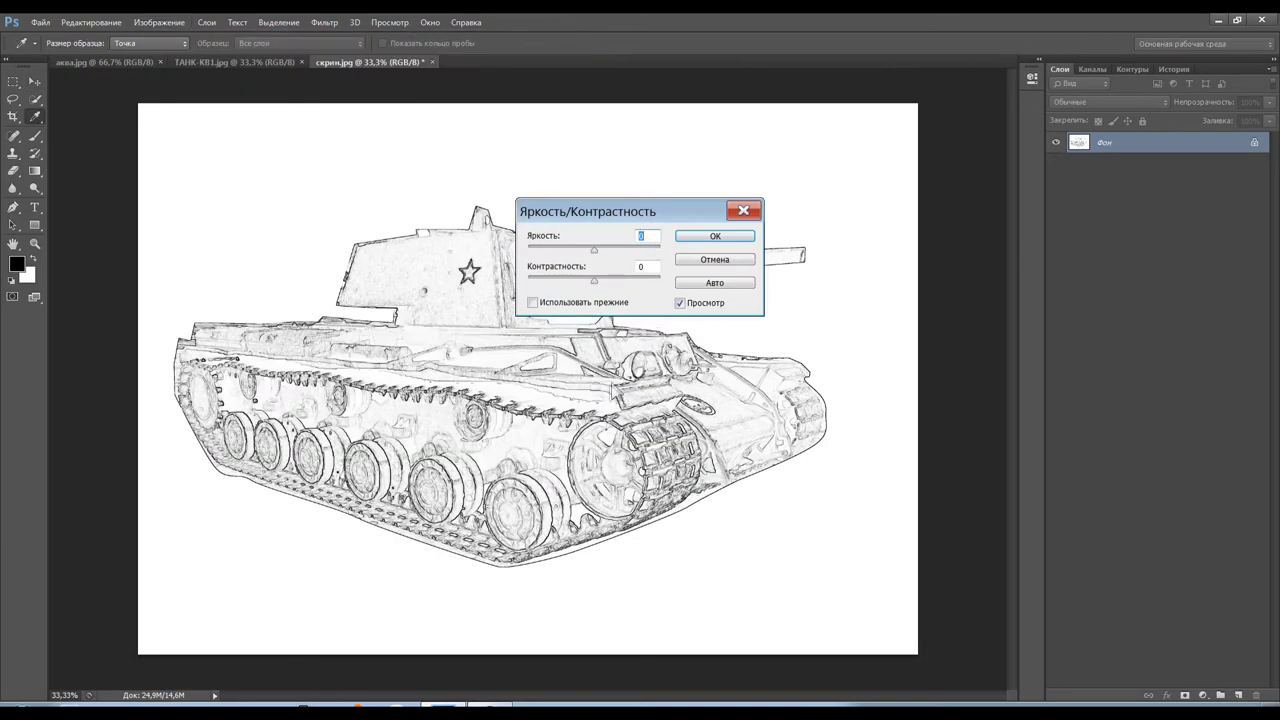
{"action": "left_click_drag", "start_coordinate": [599, 250], "coordinate": [611, 281]}
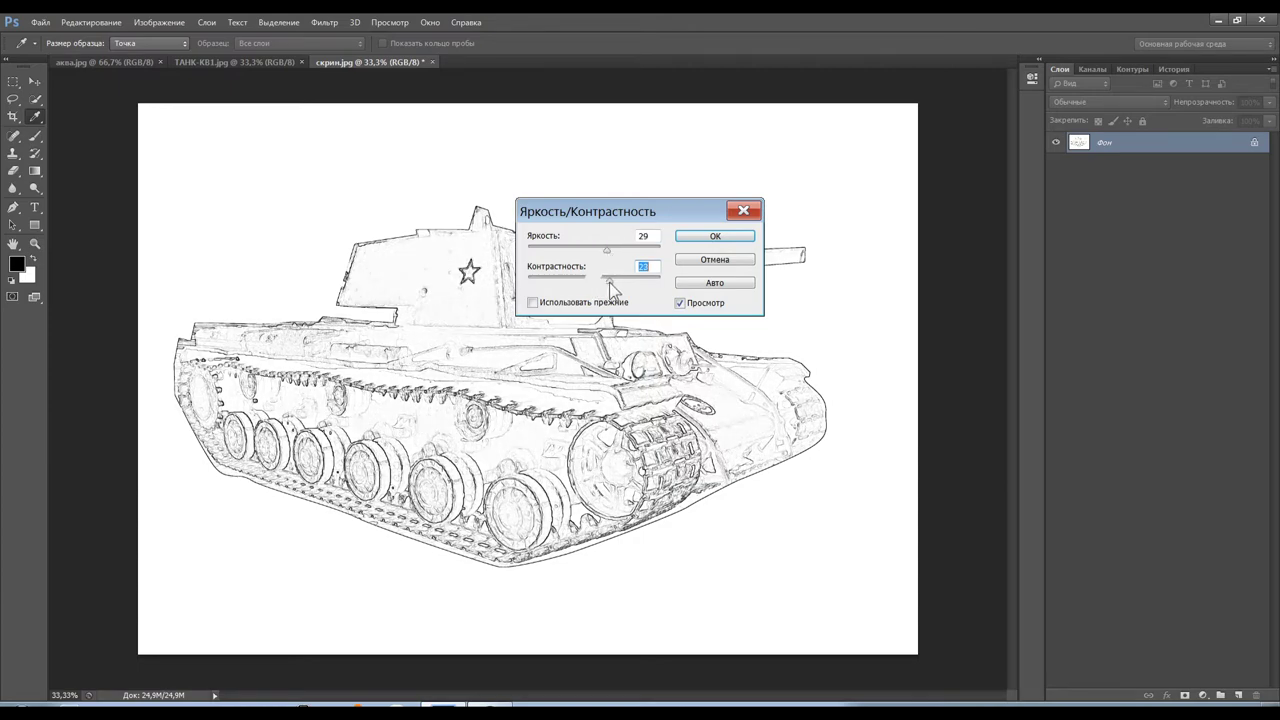
{"action": "left_click", "coordinate": [707, 238]}
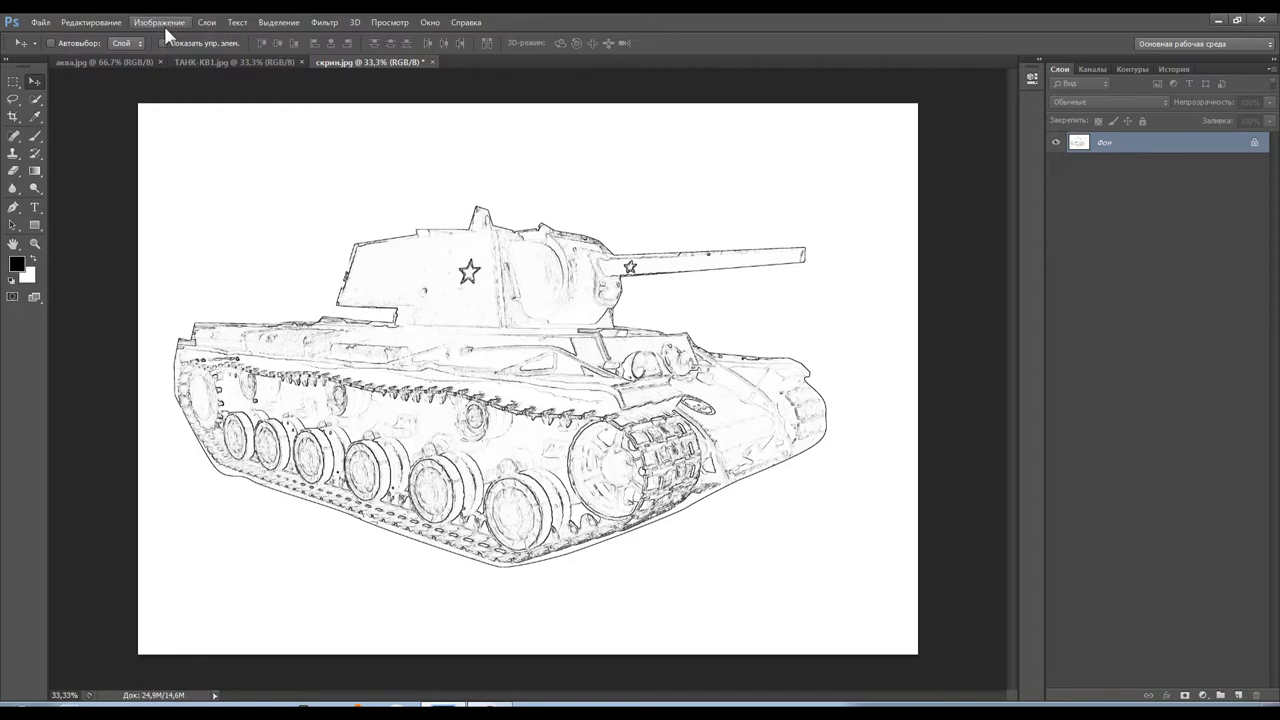
Step: Lighten the drawing's lines with Hue/Saturation, setting lightness to +26
{"action": "key", "text": "ctrl+u"}
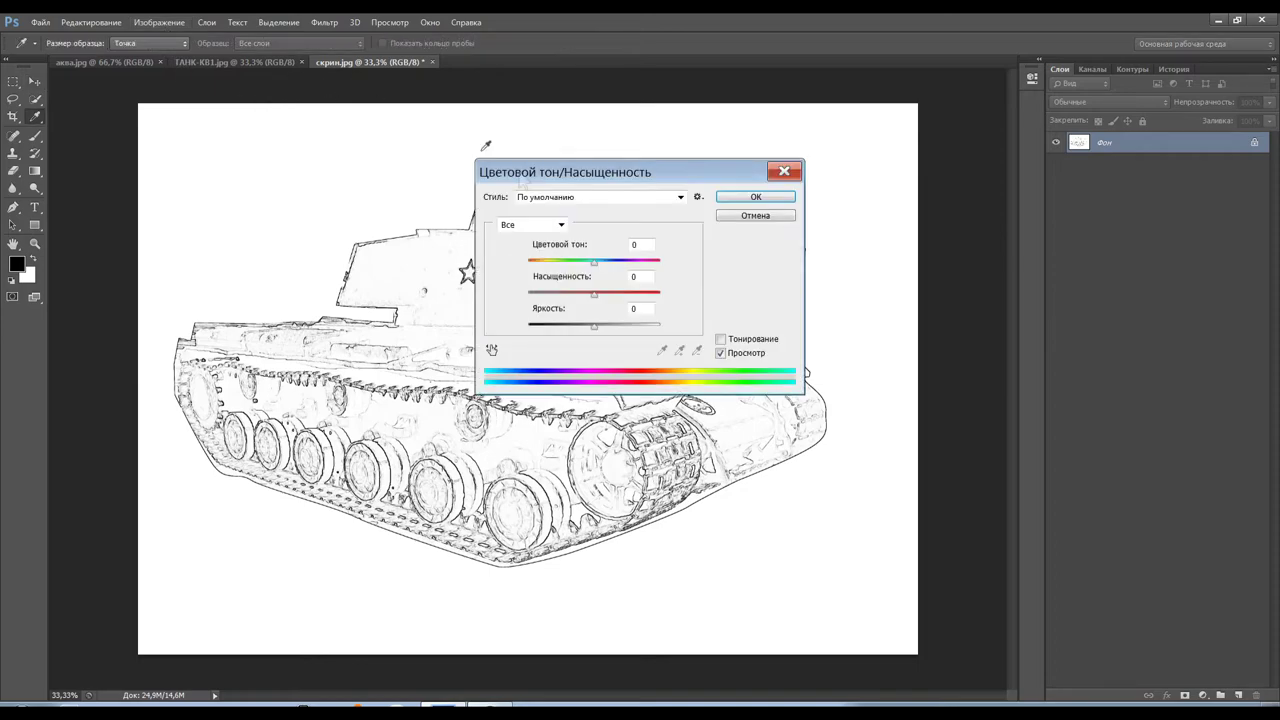
{"action": "left_click_drag", "start_coordinate": [606, 175], "coordinate": [712, 148]}
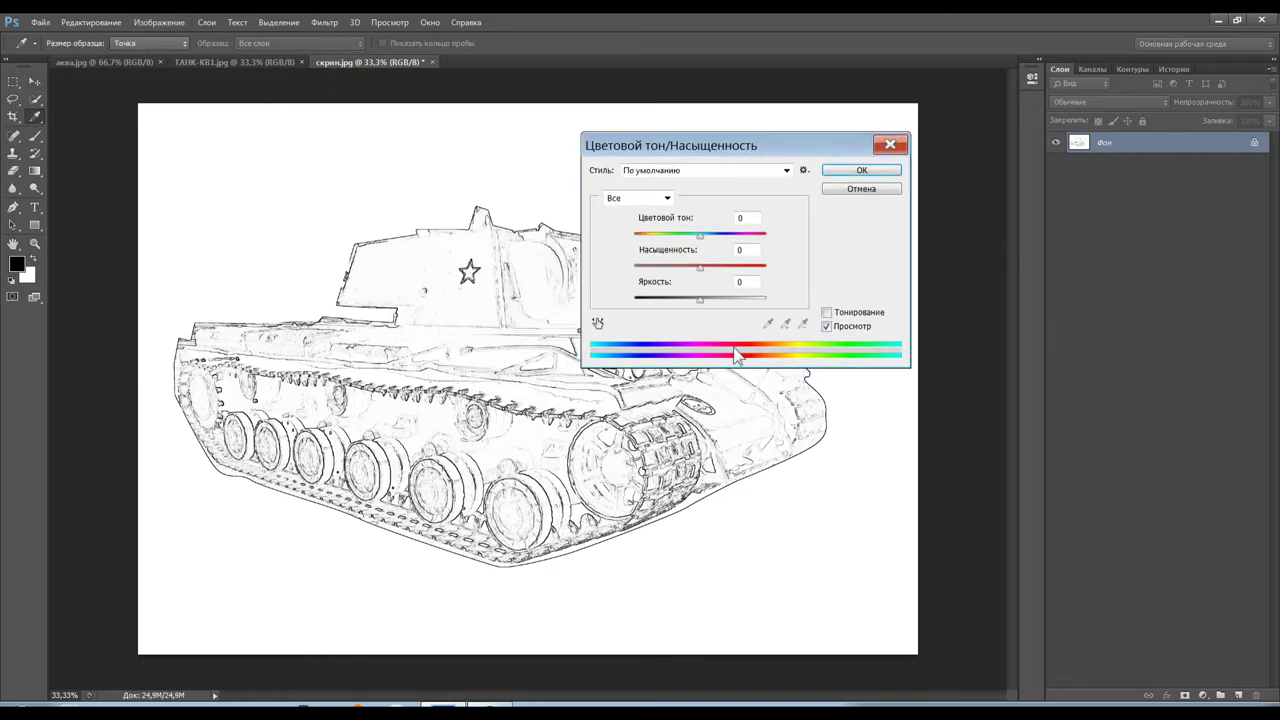
{"action": "mouse_move", "coordinate": [702, 302]}
{"action": "left_mouse_down"}
{"action": "mouse_move", "coordinate": [758, 310]}
{"action": "mouse_move", "coordinate": [724, 316]}
{"action": "mouse_move", "coordinate": [729, 325]}
{"action": "mouse_move", "coordinate": [726, 315]}
{"action": "left_mouse_up"}
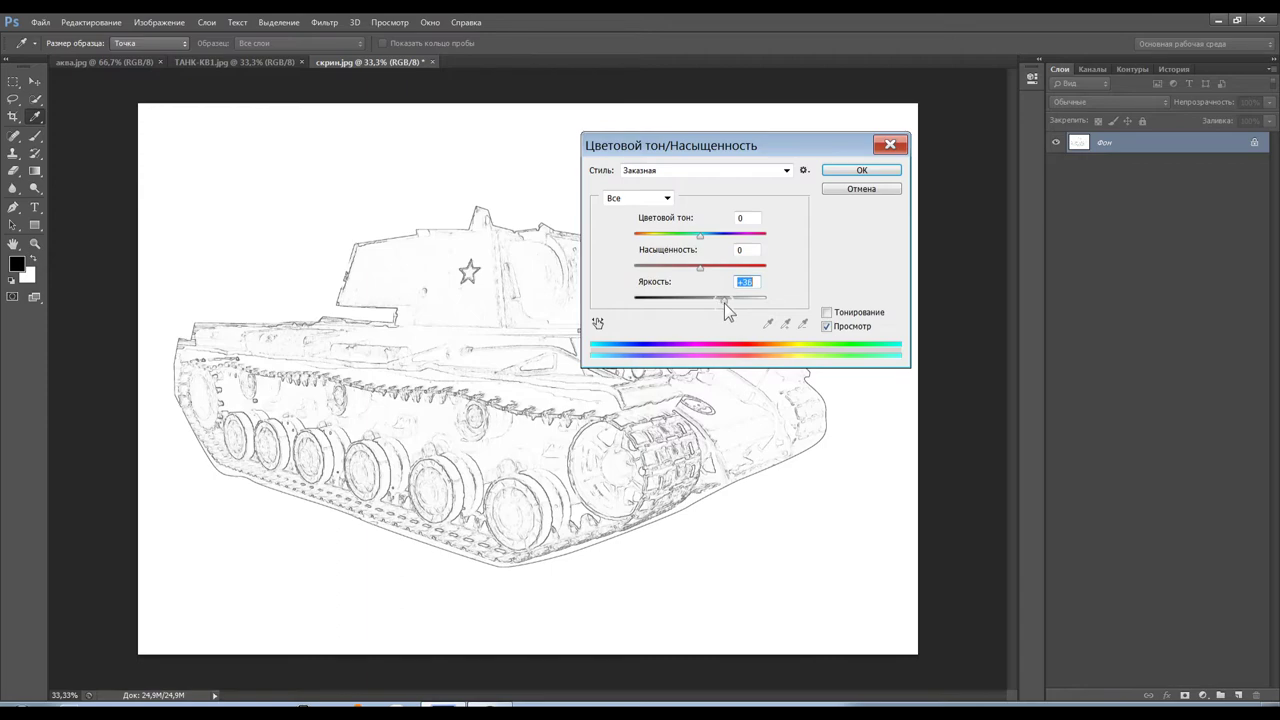
{"action": "left_click_drag", "start_coordinate": [724, 303], "coordinate": [719, 303]}
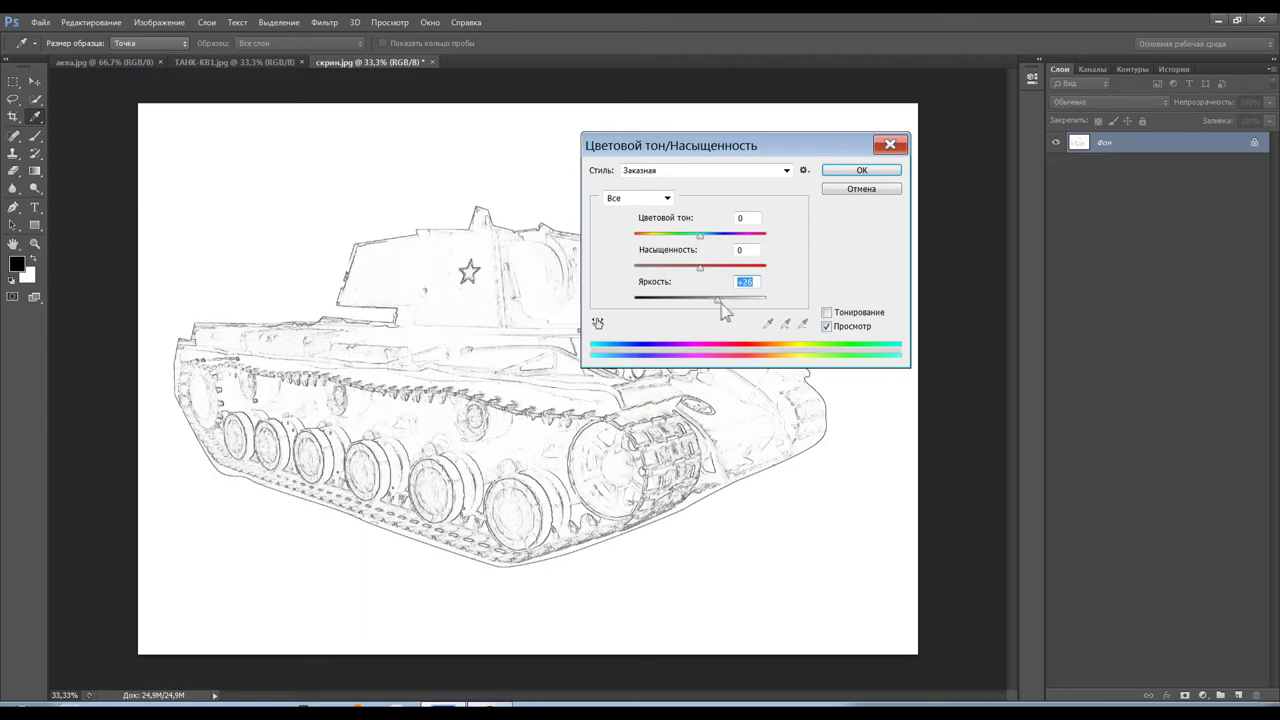
{"action": "left_click", "coordinate": [842, 172]}
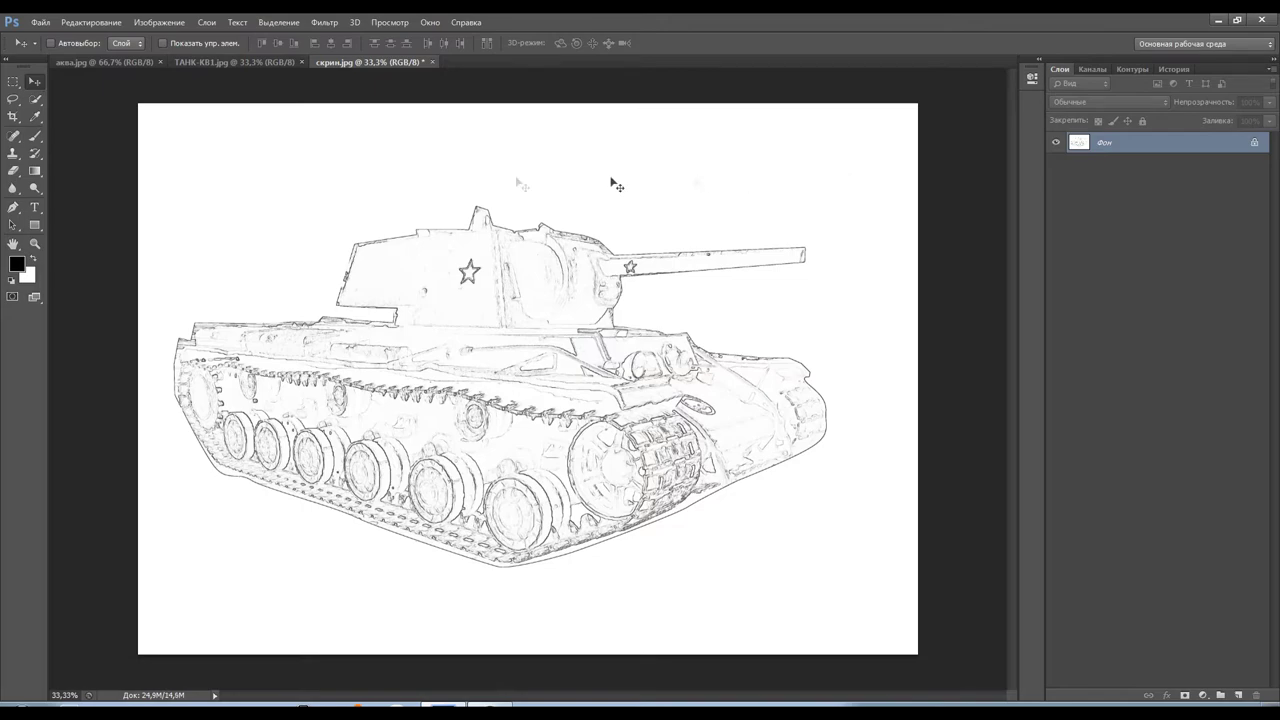
Step: Open the print settings, choose the Canon G3000 series Printer, and close them without printing
{"action": "left_click", "coordinate": [40, 22]}
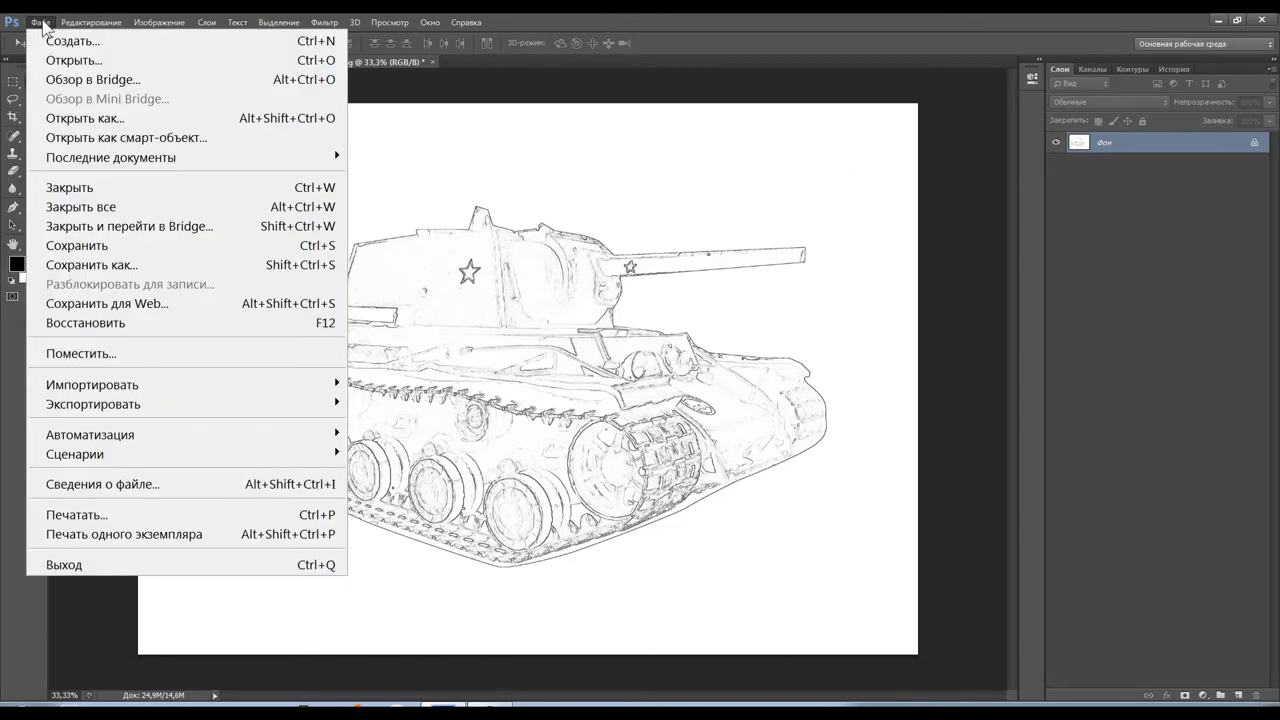
{"action": "left_click", "coordinate": [110, 516]}
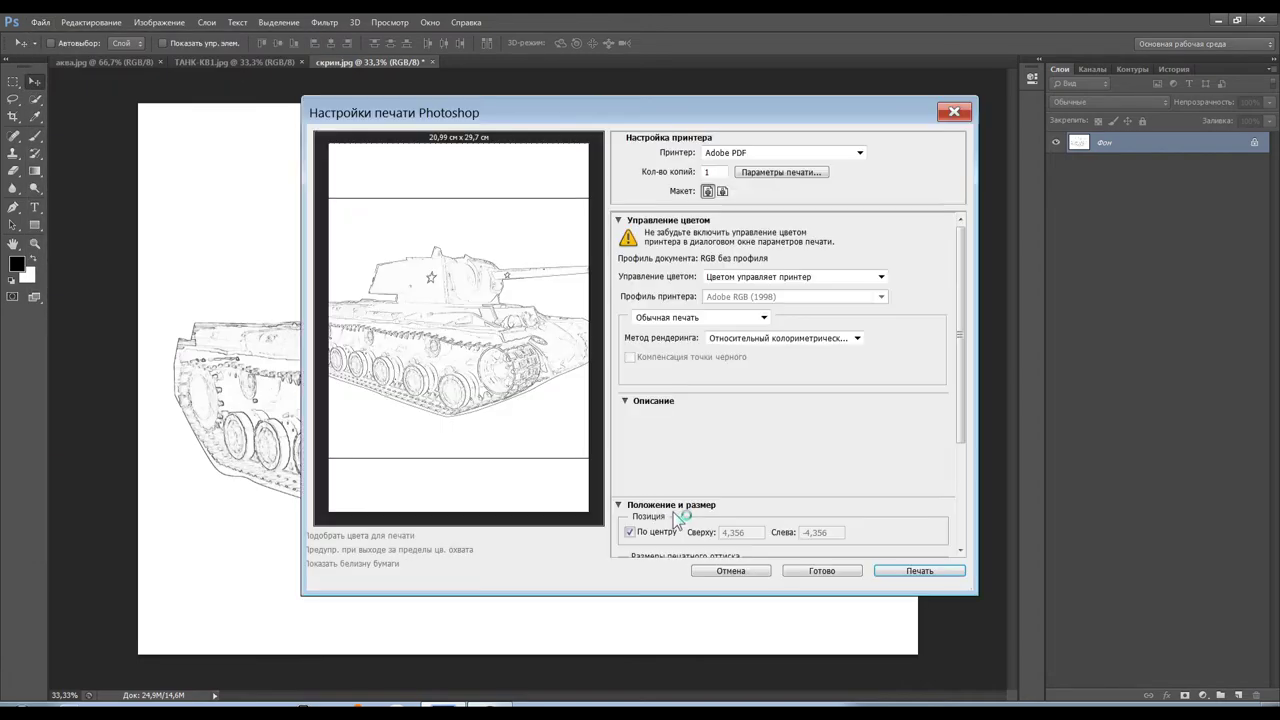
{"action": "left_click", "coordinate": [823, 155]}
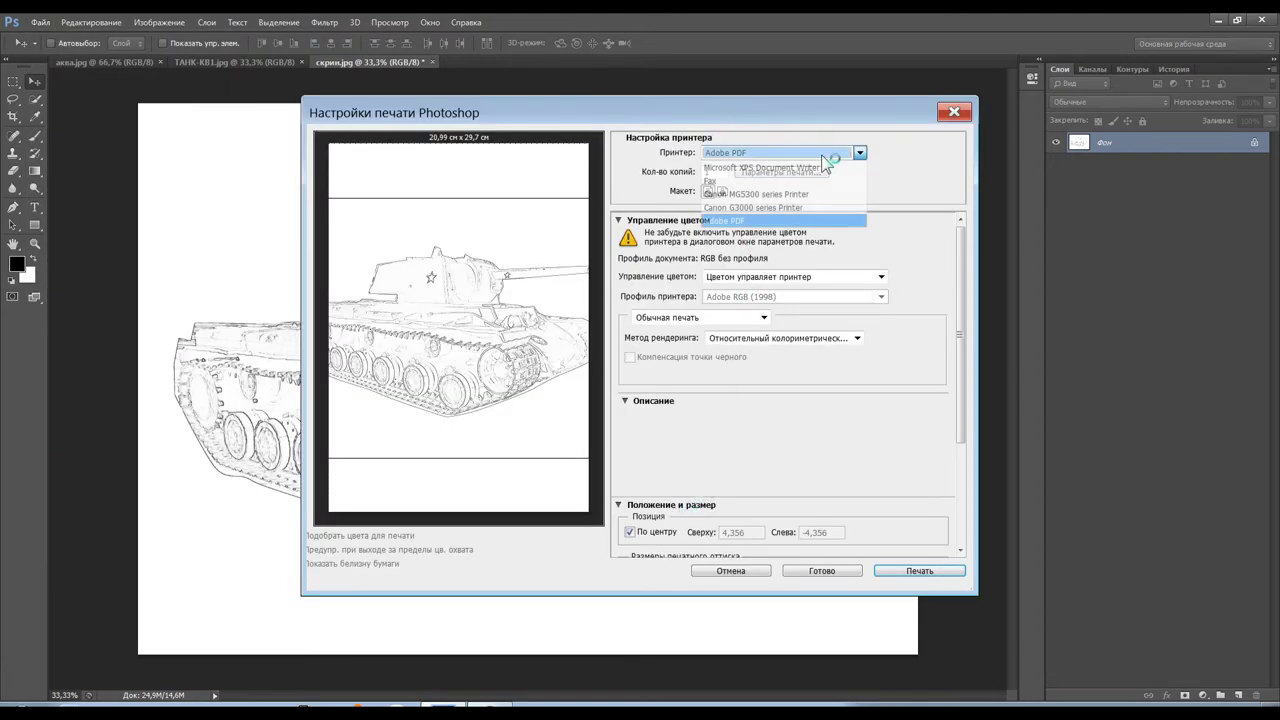
{"action": "left_click", "coordinate": [758, 207]}
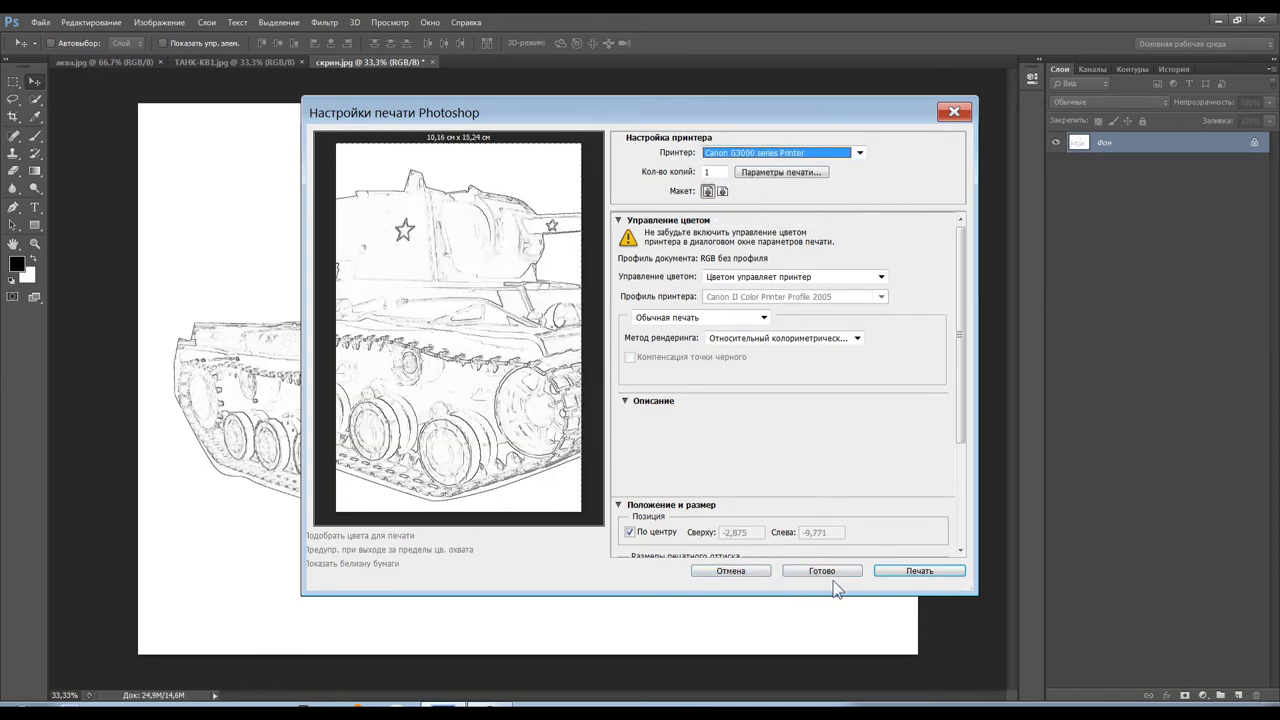
{"action": "left_click", "coordinate": [743, 577]}
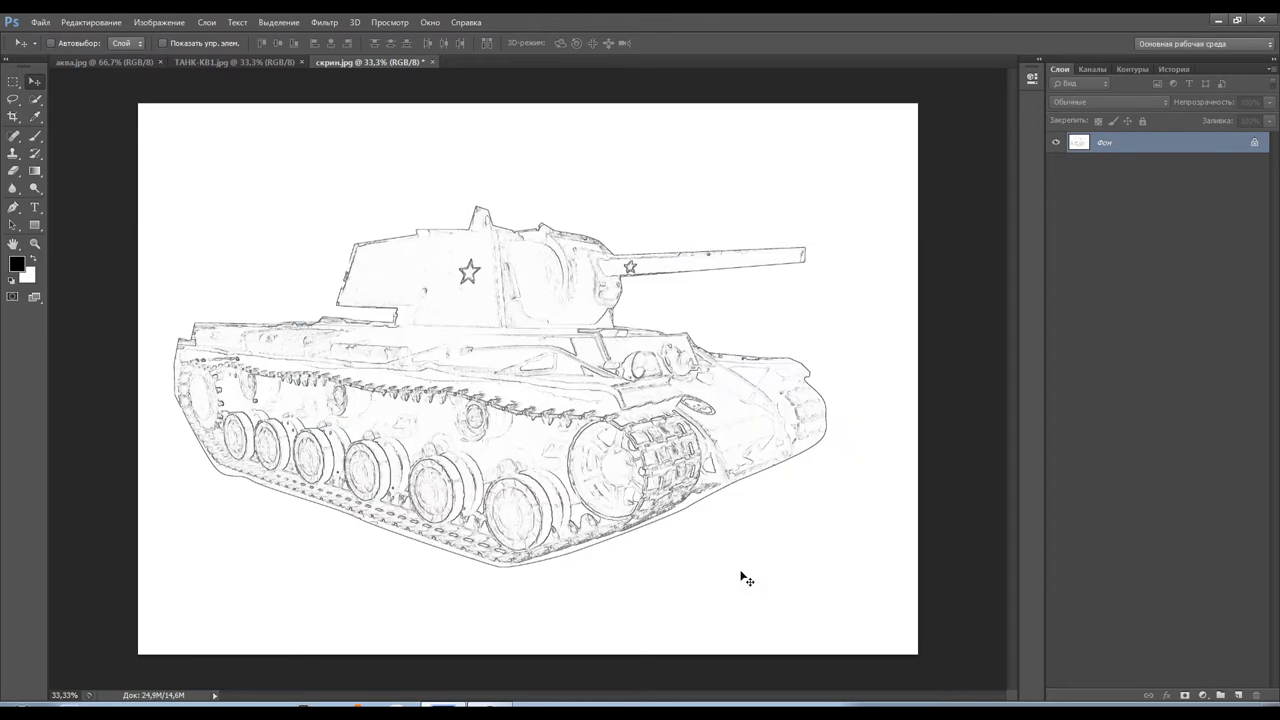
Step: Convert the line drawing to Grayscale mode, discarding its colour data and turning off future display of the confirmation message
{"action": "left_click", "coordinate": [157, 26]}
{"action": "mouse_move", "coordinate": [168, 42]}
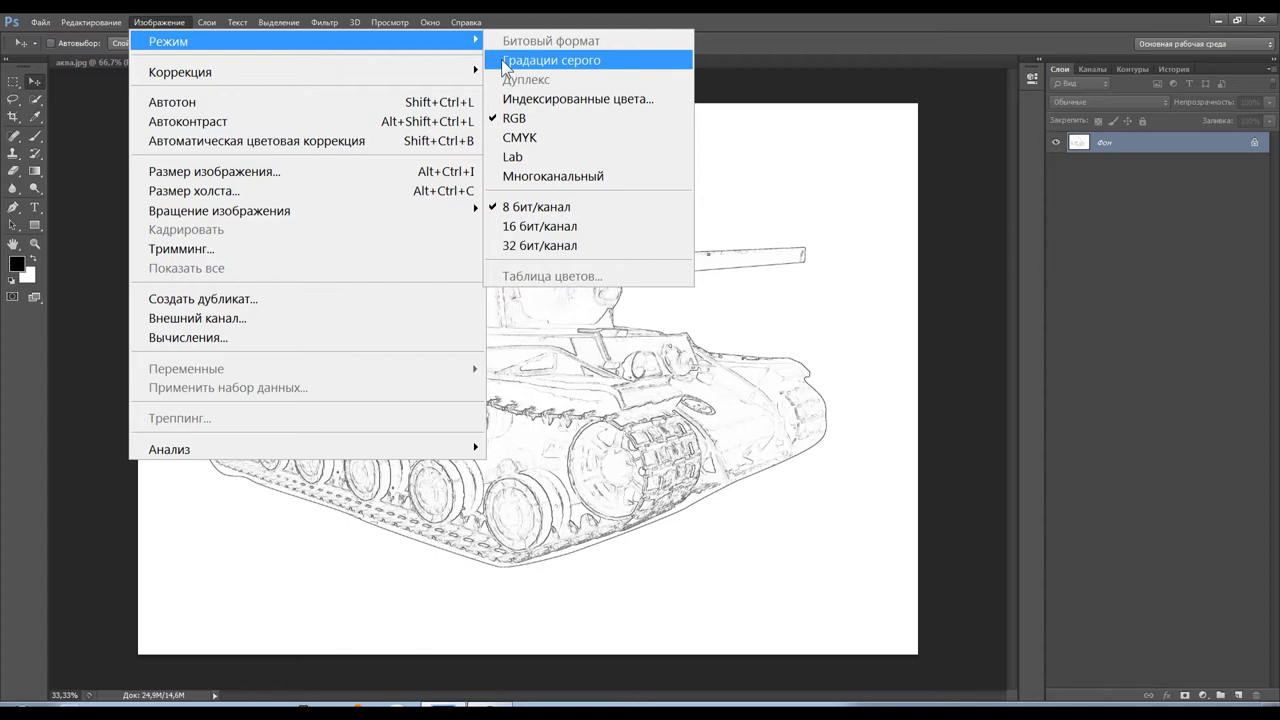
{"action": "left_click", "coordinate": [508, 62]}
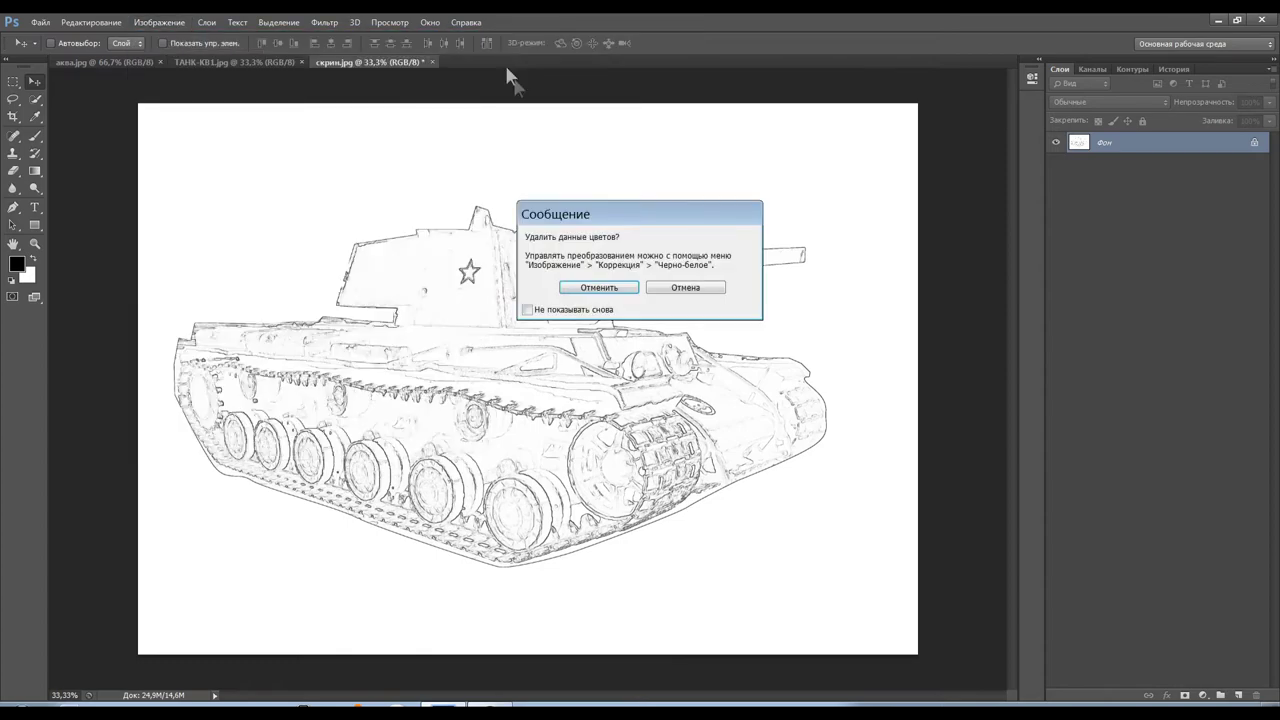
{"action": "left_click", "coordinate": [527, 309]}
{"action": "left_click", "coordinate": [597, 288]}
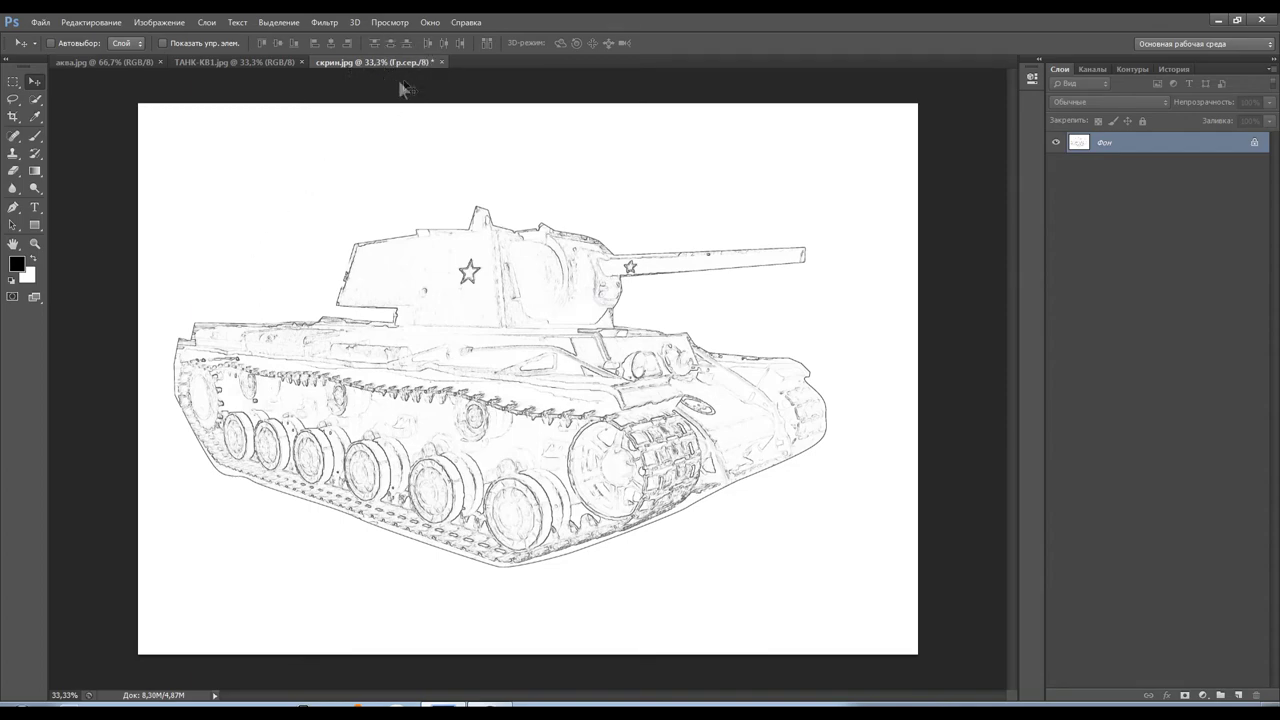
Step: Open the print settings and set the Canon G3000 series Printer's print quality to Standard
{"action": "left_click", "coordinate": [40, 22]}
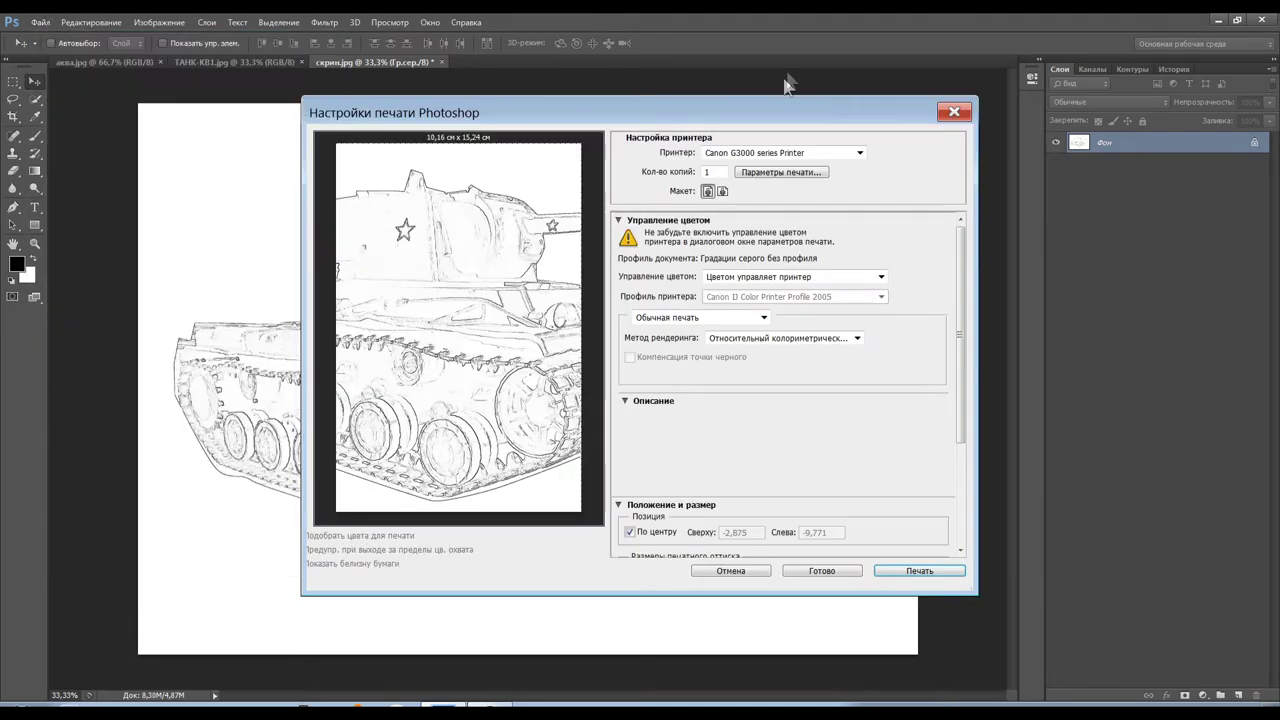
{"action": "left_click", "coordinate": [797, 174]}
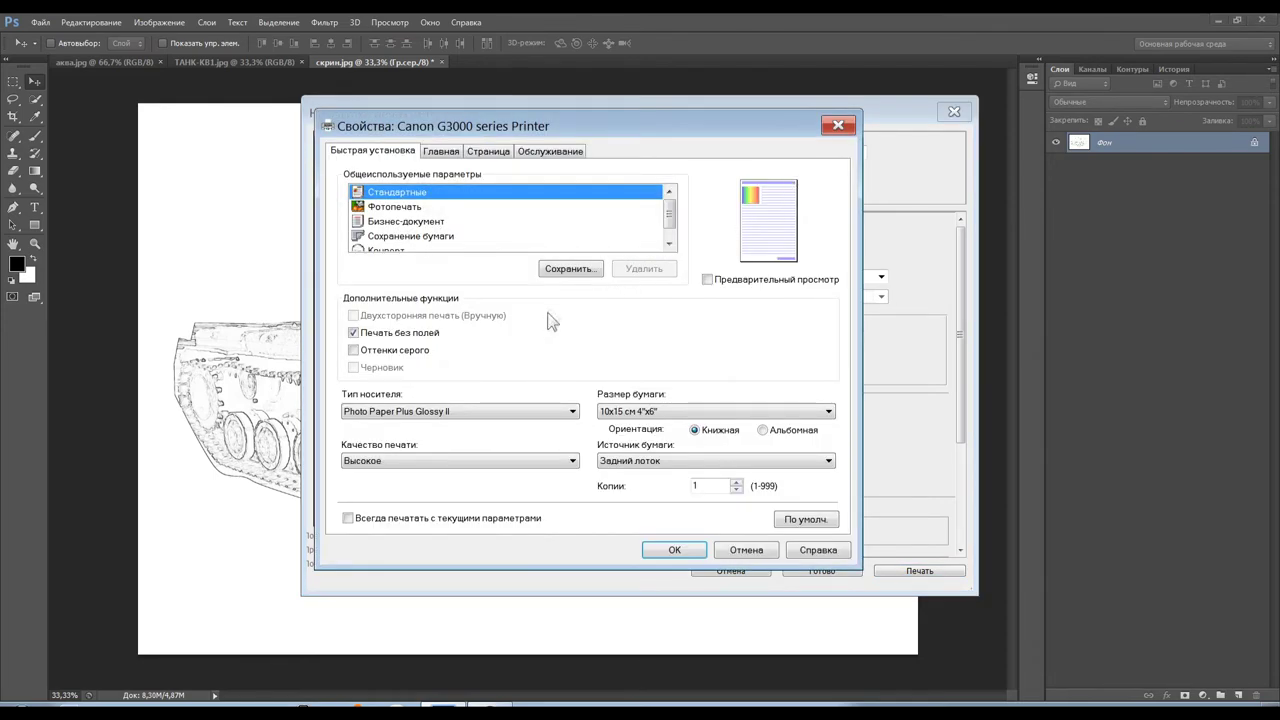
{"action": "left_click", "coordinate": [449, 153]}
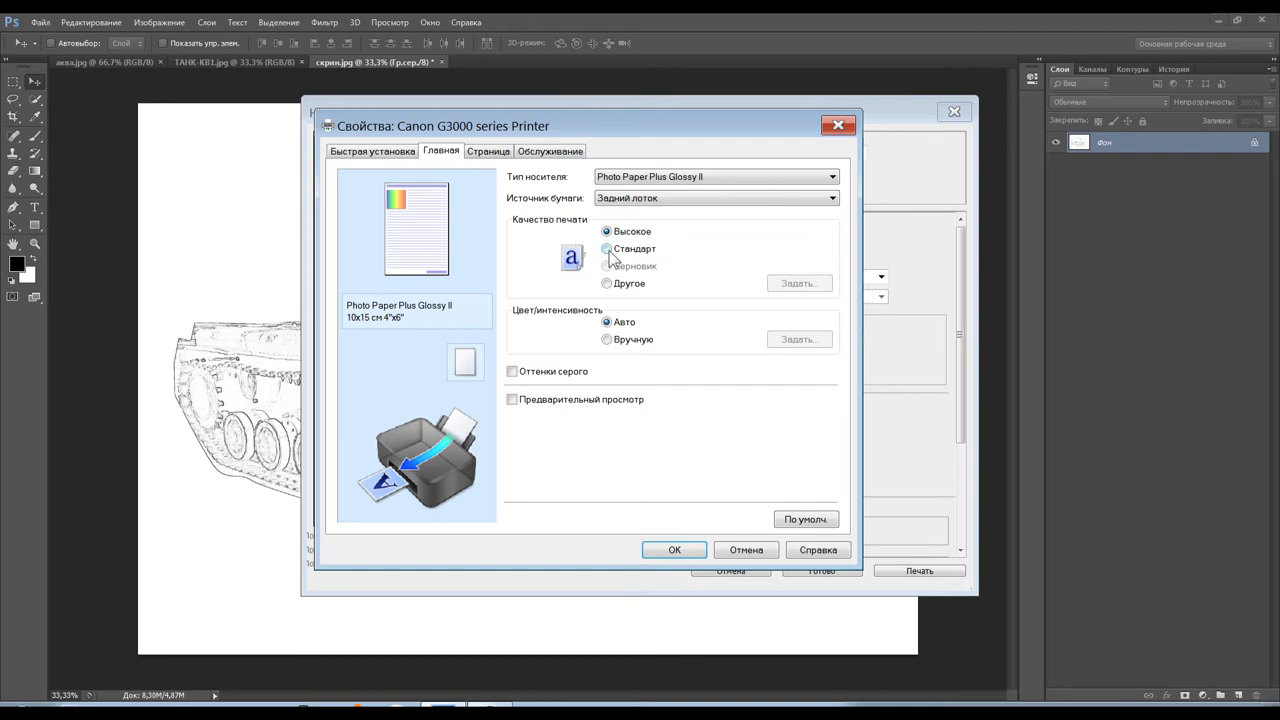
{"action": "left_click", "coordinate": [607, 249]}
Step: Set the printer's page to A4 in landscape orientation, check the preview, and close the print settings without printing
{"action": "left_click", "coordinate": [497, 153]}
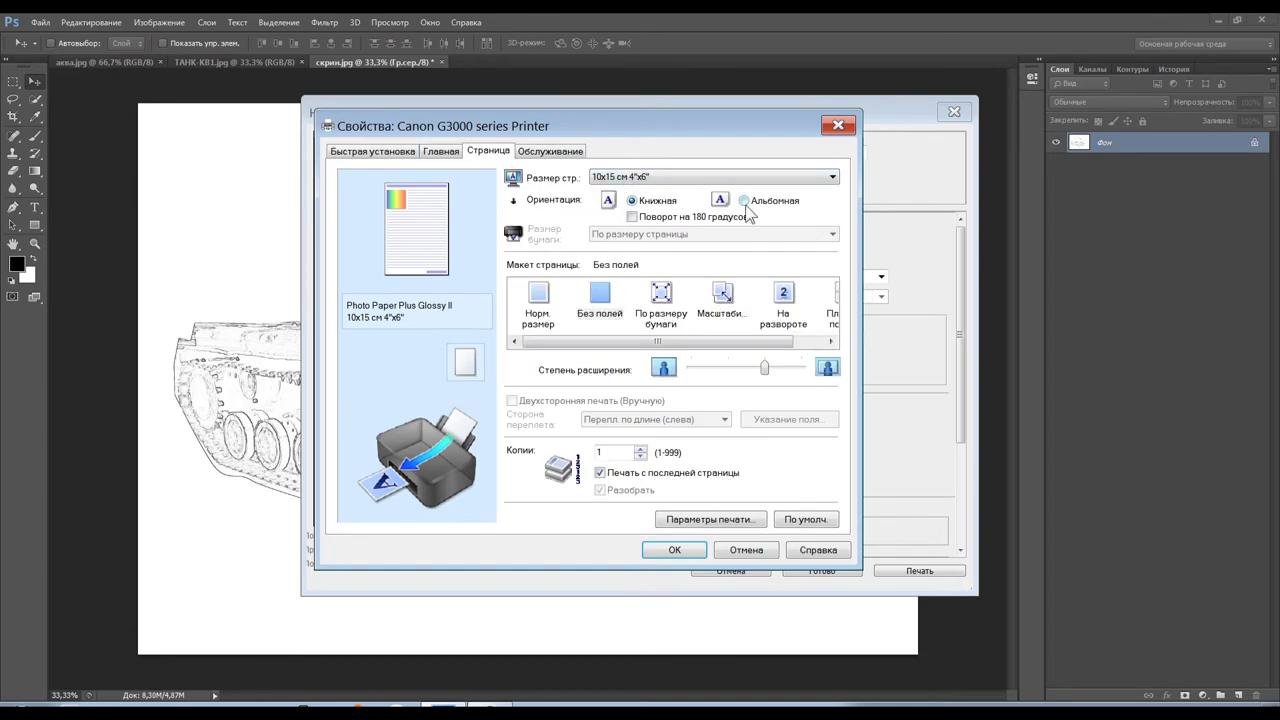
{"action": "left_click", "coordinate": [744, 201]}
{"action": "left_click", "coordinate": [672, 183]}
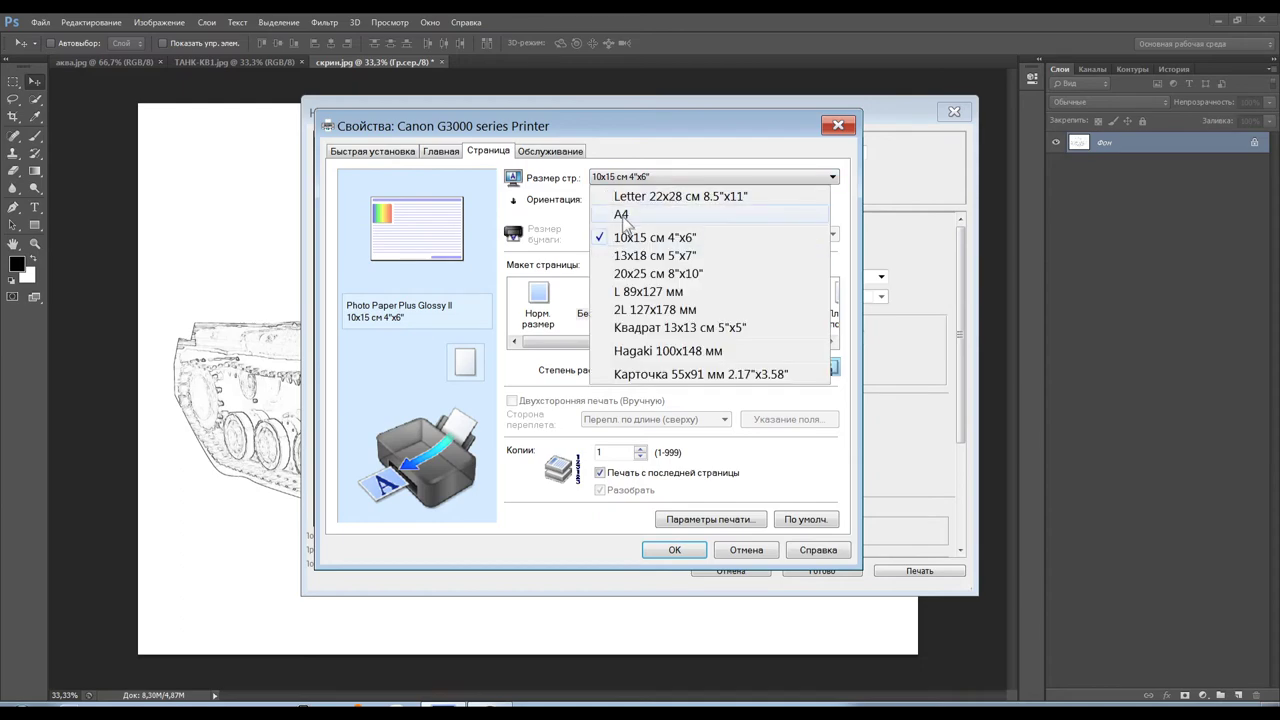
{"action": "left_click", "coordinate": [668, 208]}
{"action": "left_click", "coordinate": [665, 555]}
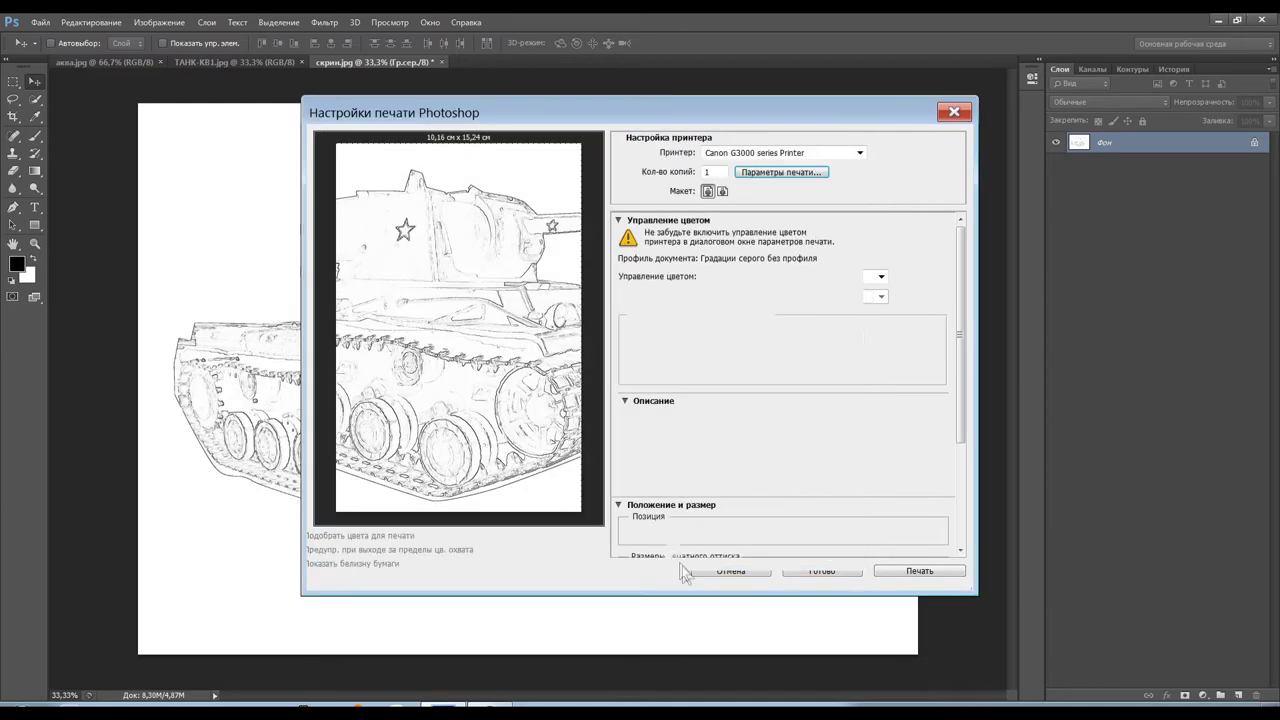
{"action": "scroll", "coordinate": [708, 507], "scroll_direction": "down", "scroll_amount": 1}
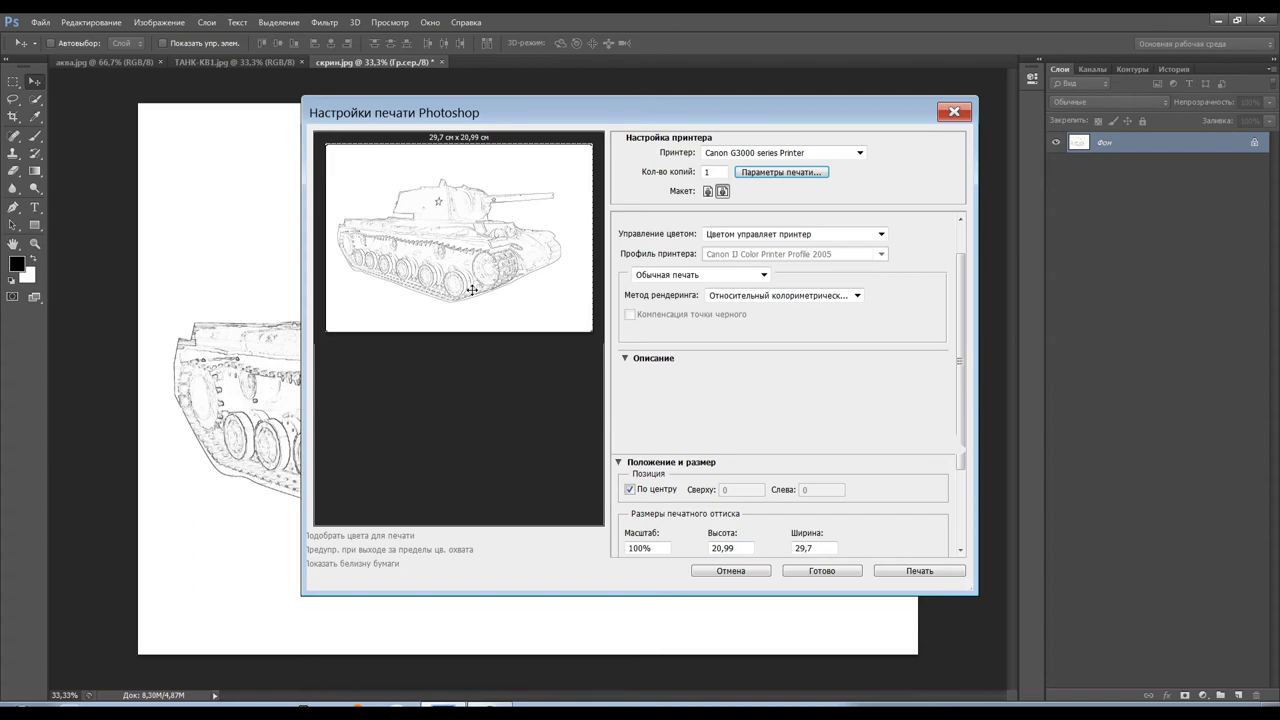
{"action": "left_click", "coordinate": [731, 571]}
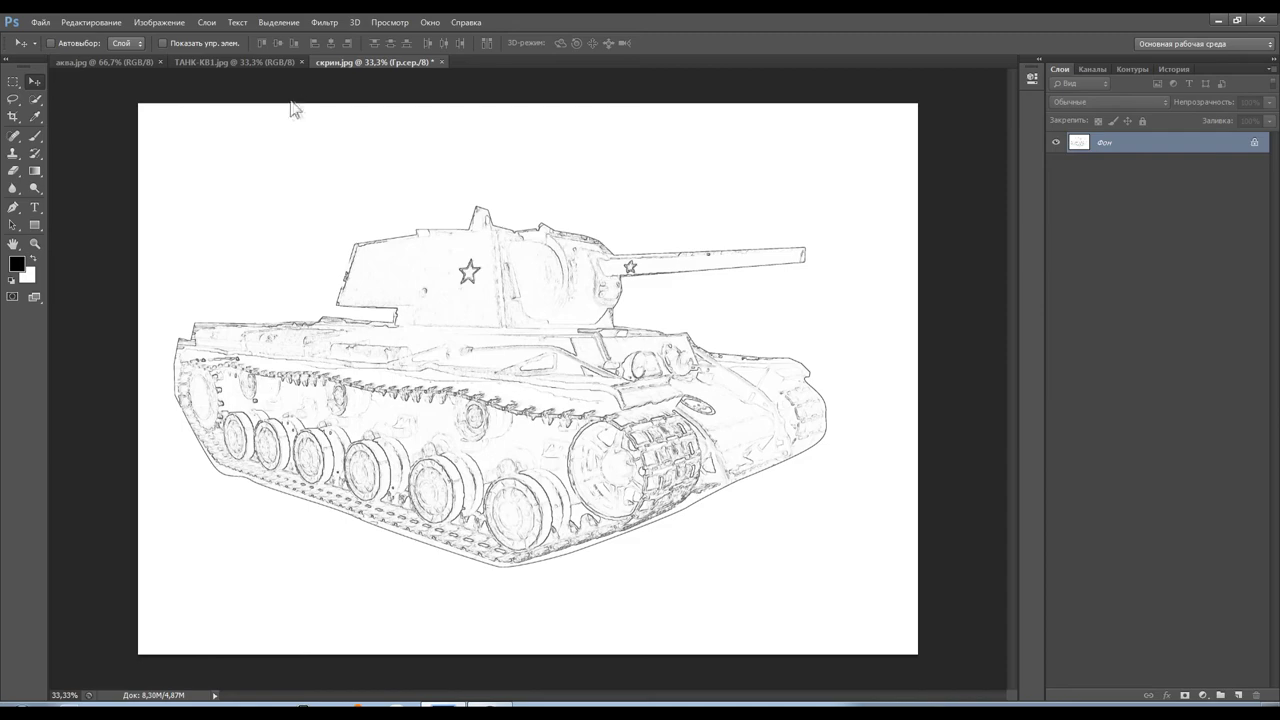
Step: View the finished watercolour in аква.jpg and compare it with the line drawings in скрин.jpg and ТАНК-КВ1.jpg
{"action": "left_click", "coordinate": [105, 62]}
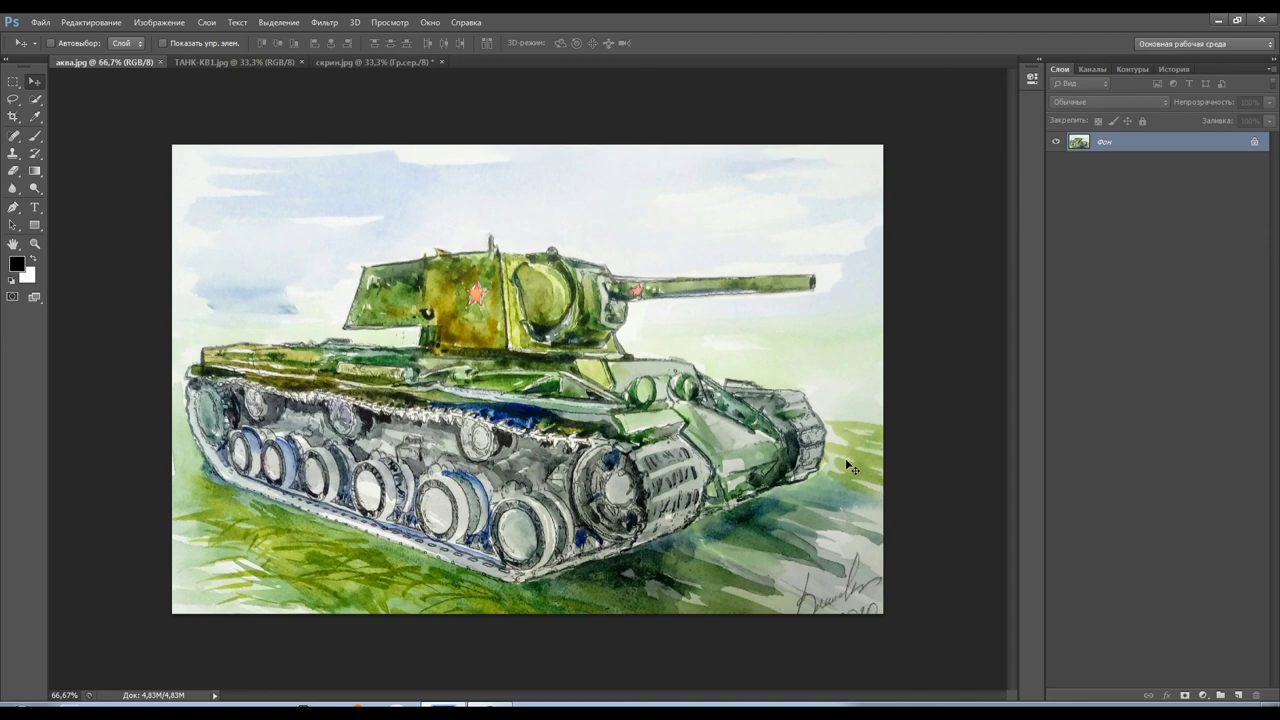
{"action": "left_click", "coordinate": [352, 62]}
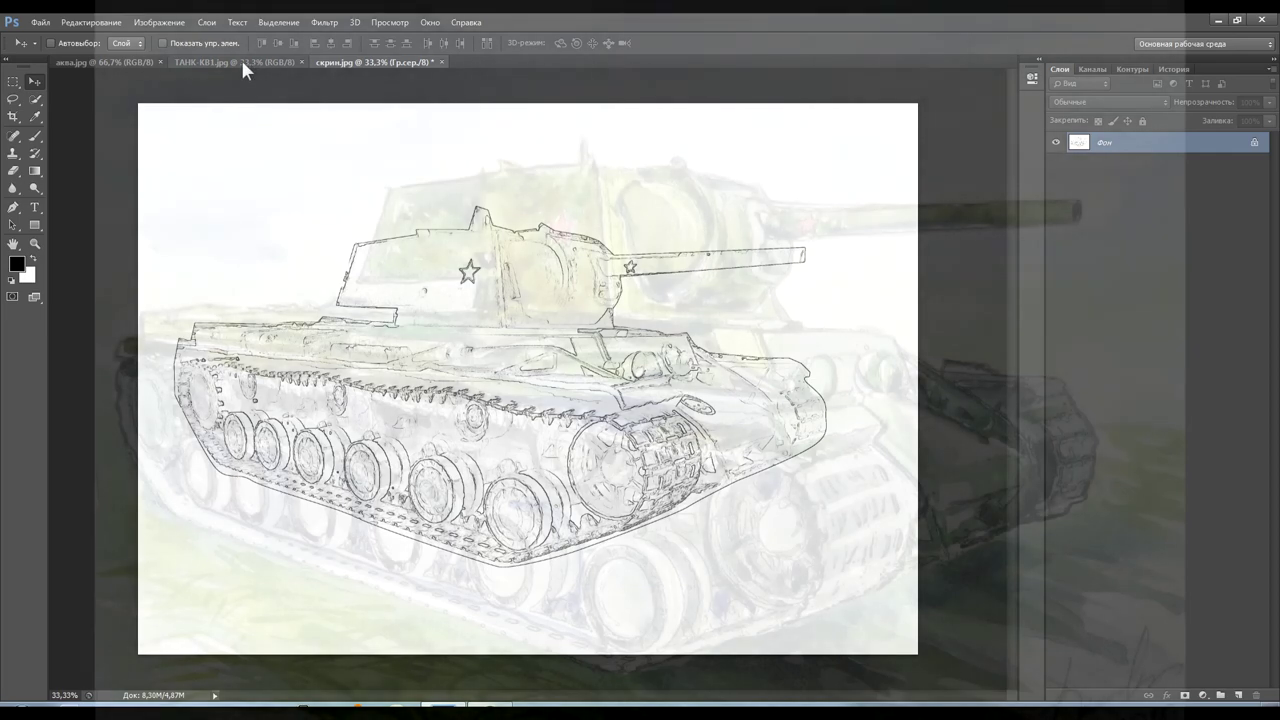
{"action": "left_click", "coordinate": [240, 57]}
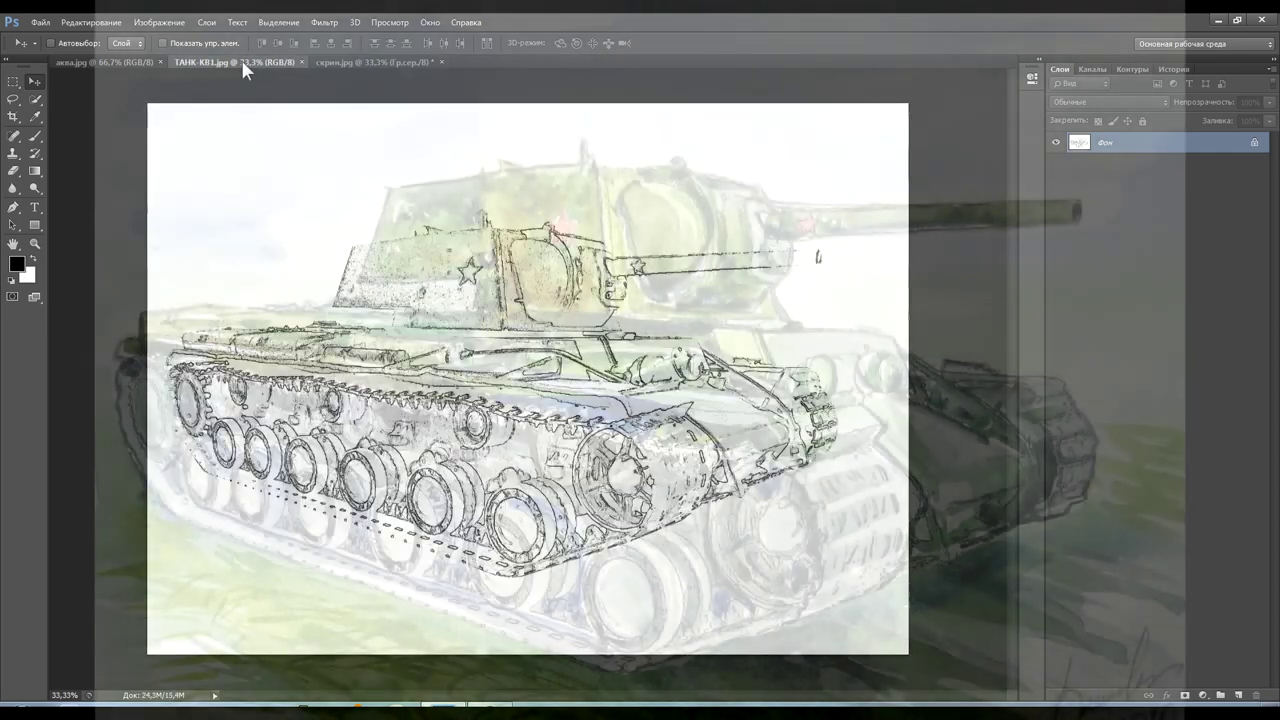